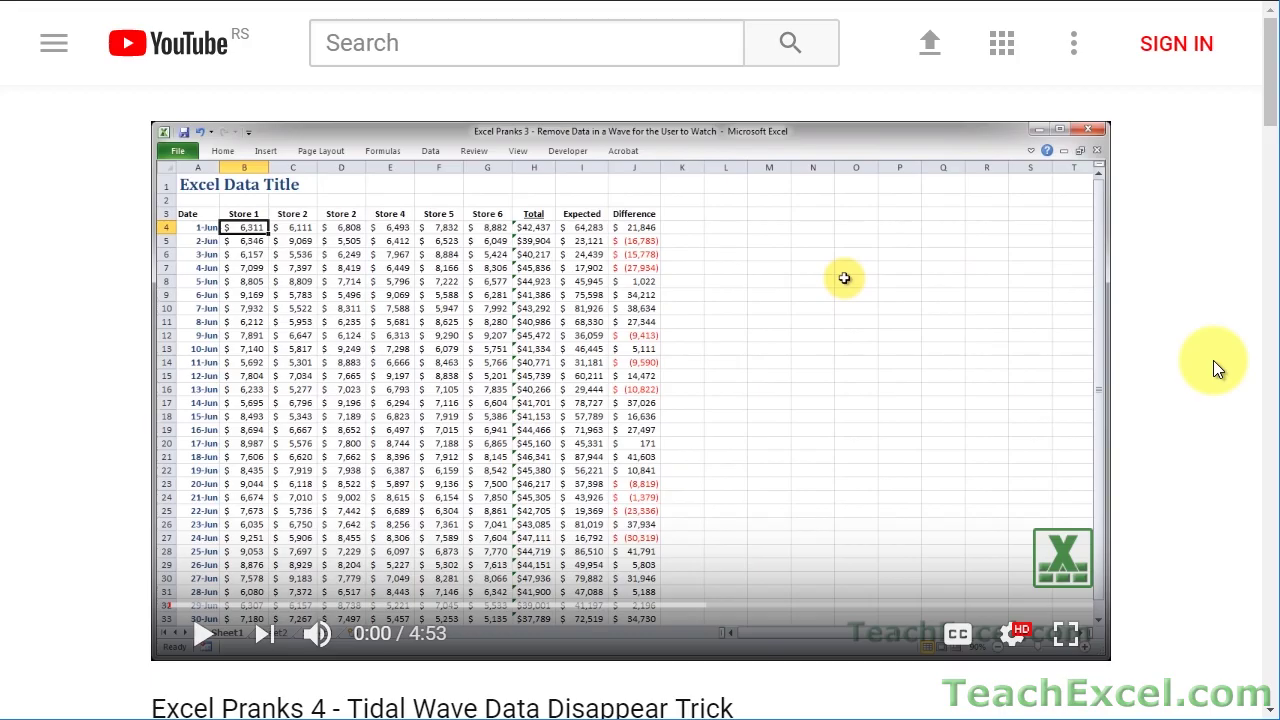
Subscribe to the TeachExcel YouTube channel and turn on notifications for all new videos.
scroll(1214, 362, "down", 5)
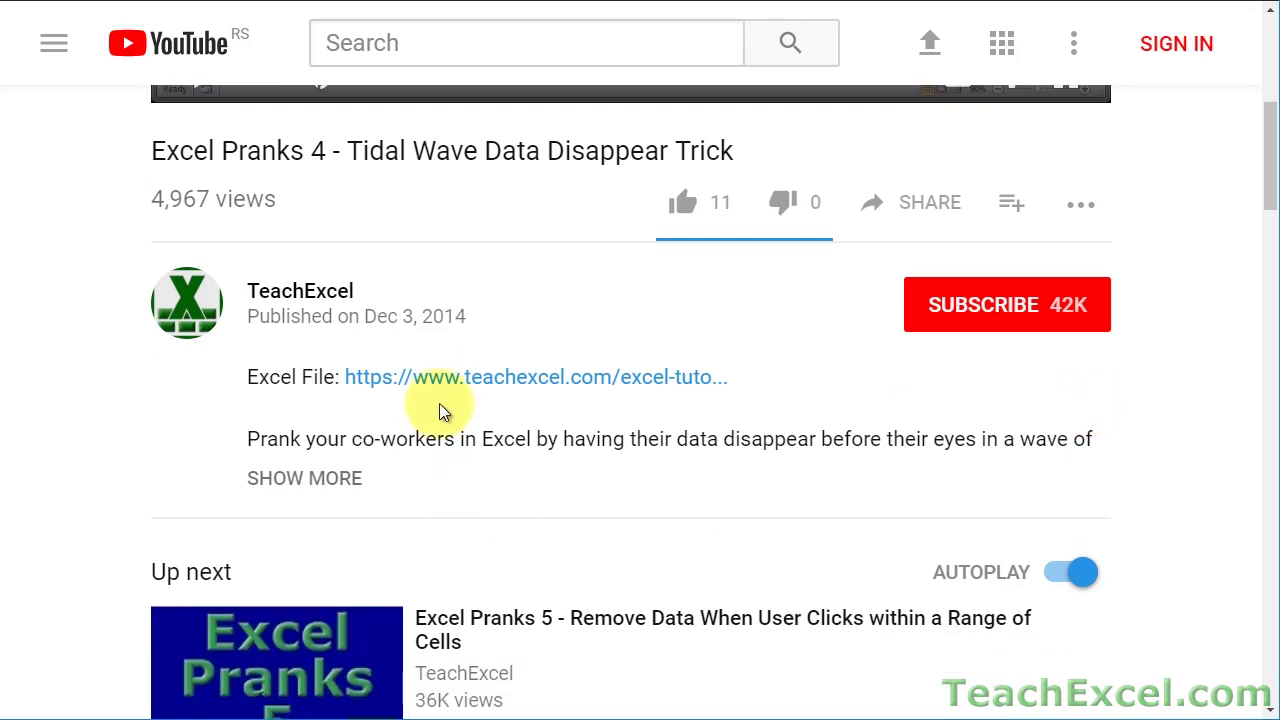
left_click(455, 382)
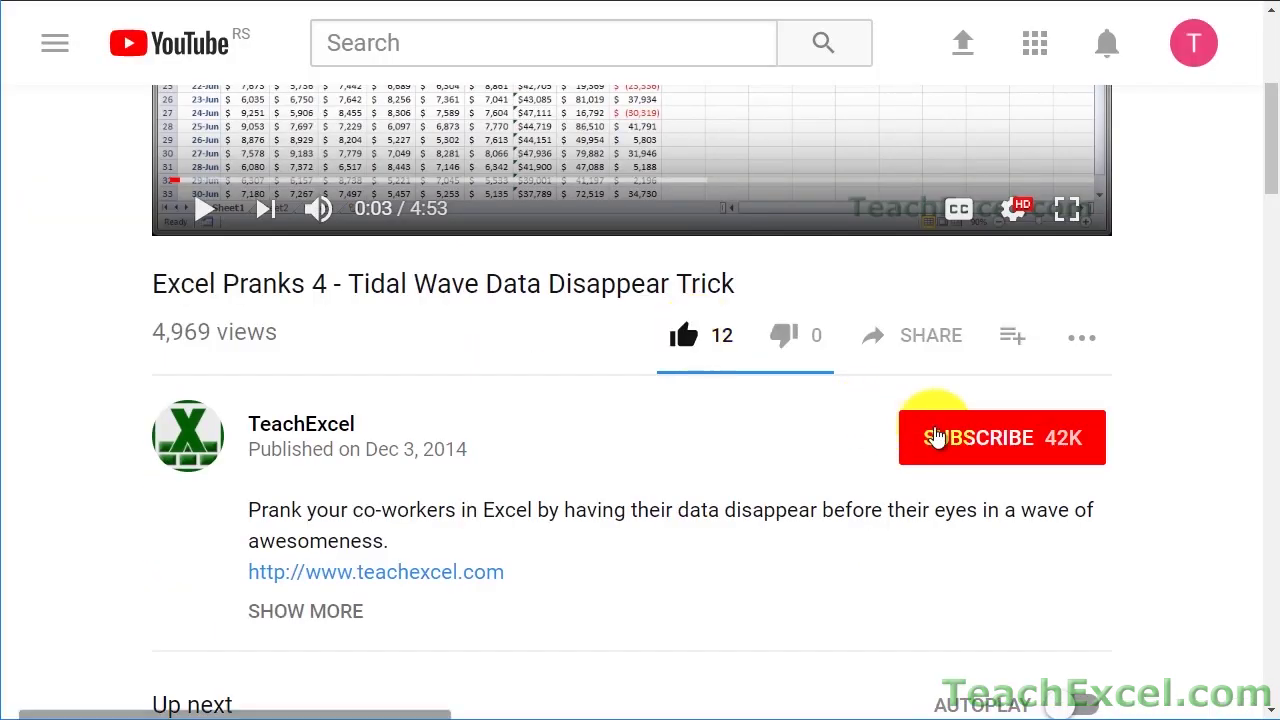
left_click(935, 438)
left_click(1088, 448)
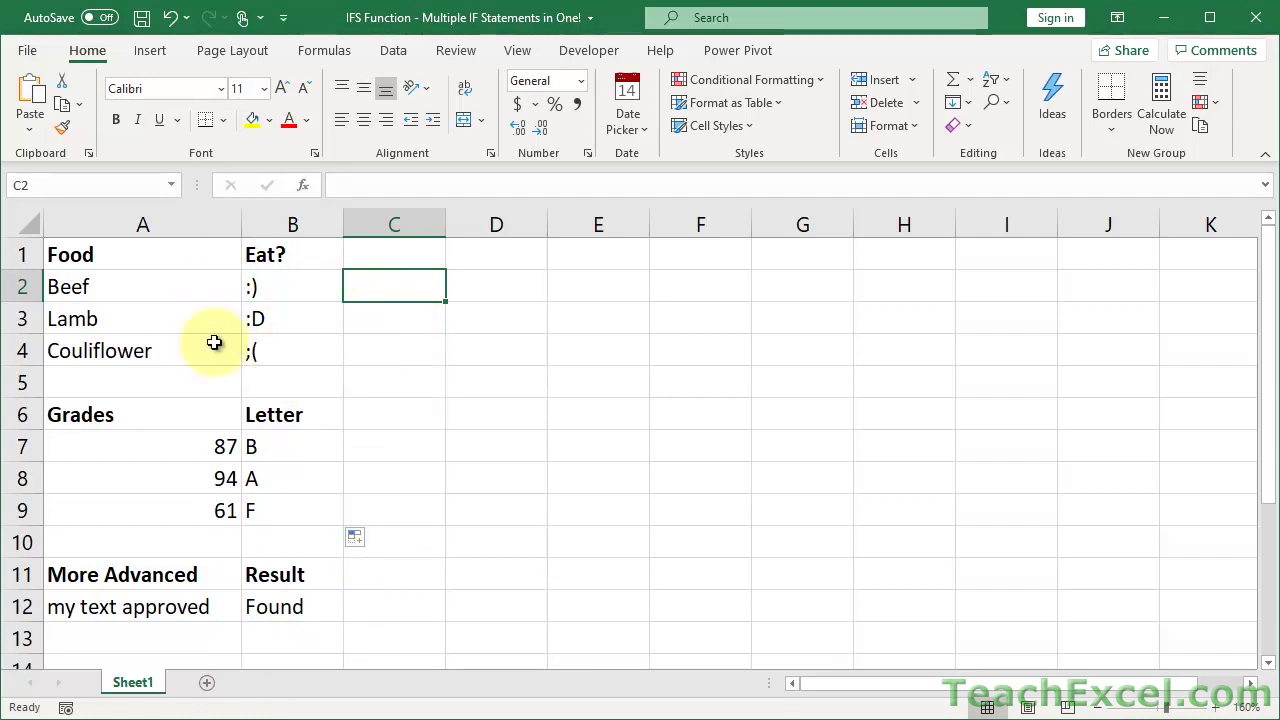
Enter =IFS(A2="beef",":)") in C2 so it displays :).
type("=ifs")
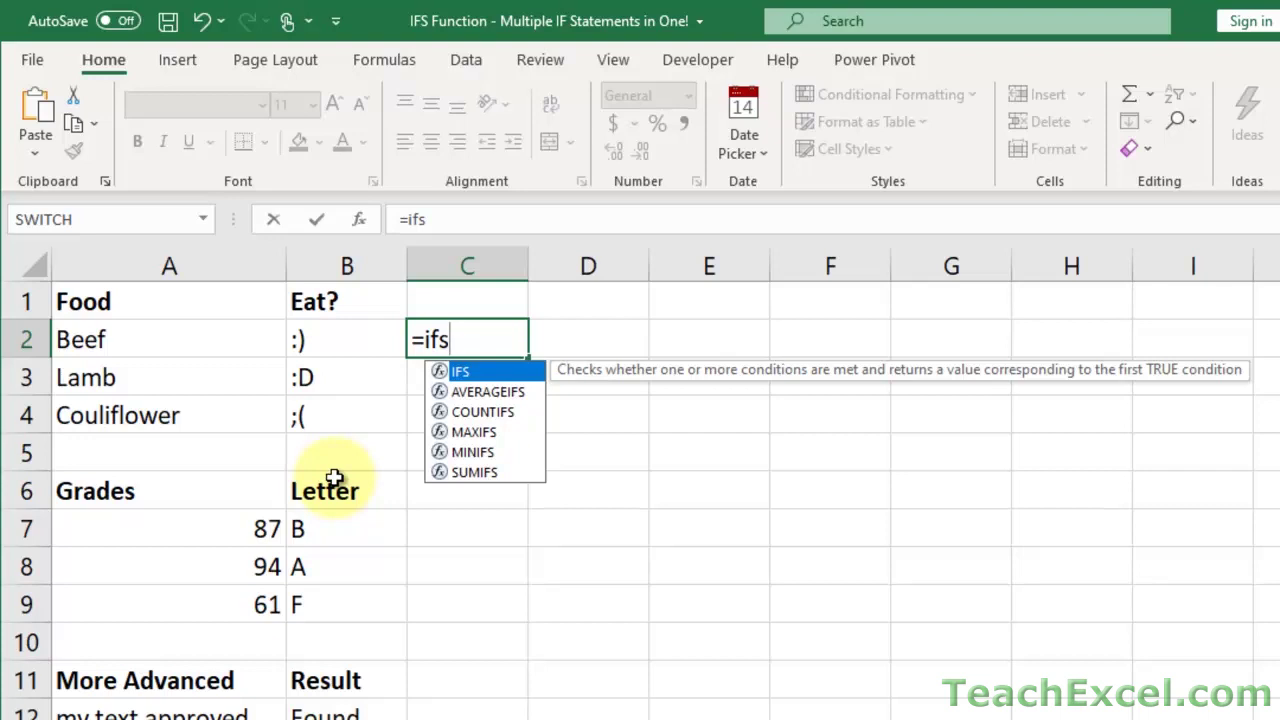
key("Tab")
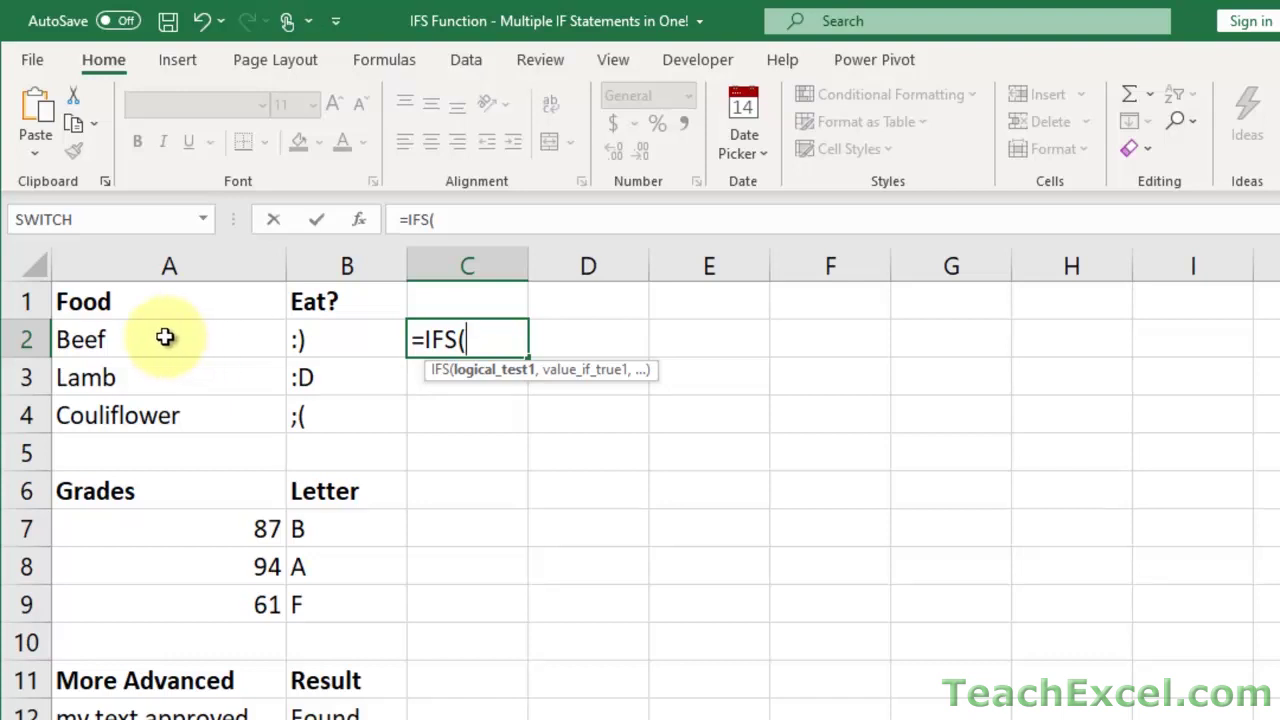
left_click(165, 338)
type("=\"b")
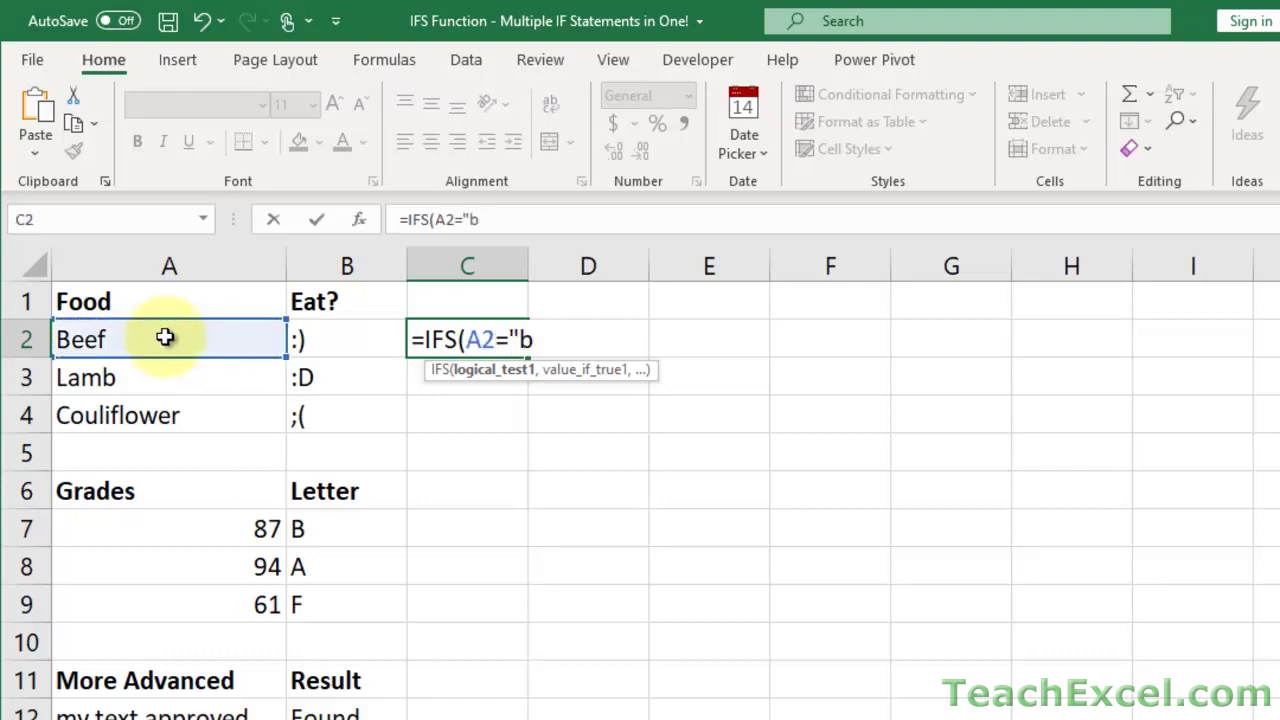
type("eef\"")
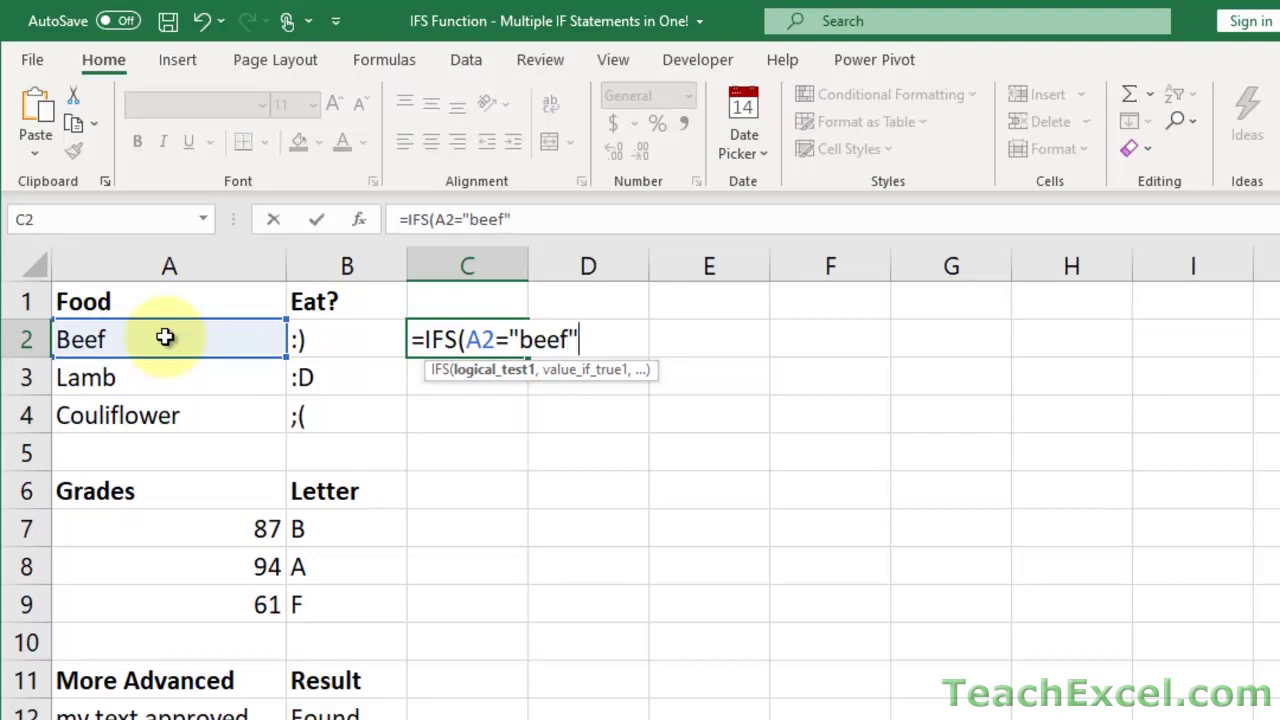
type(",")
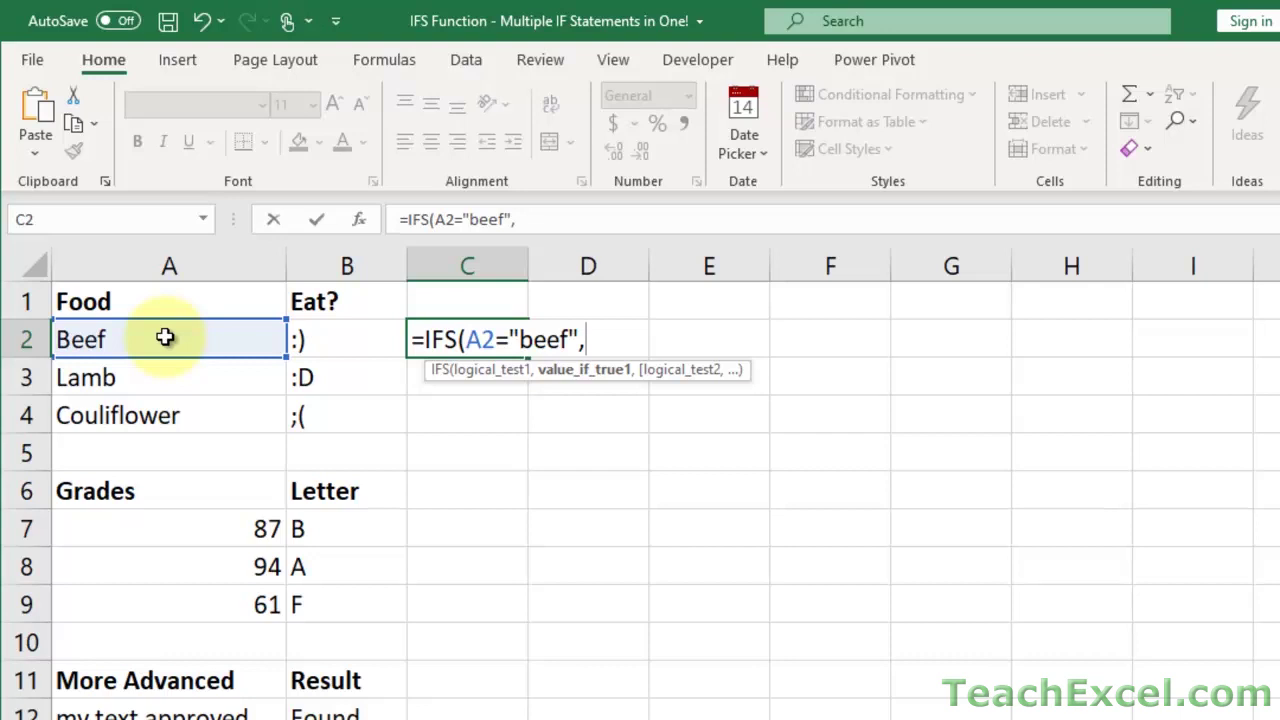
type("\":)\"")
type(",")
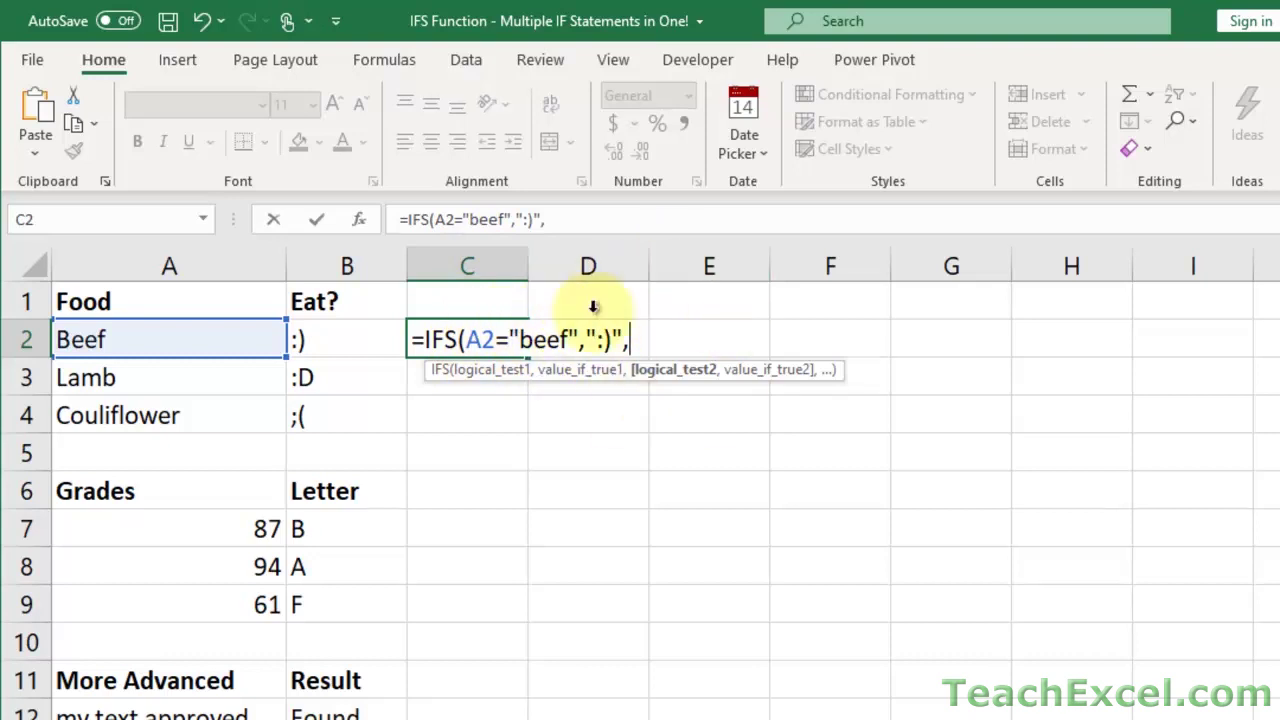
key("BackSpace")
type(")")
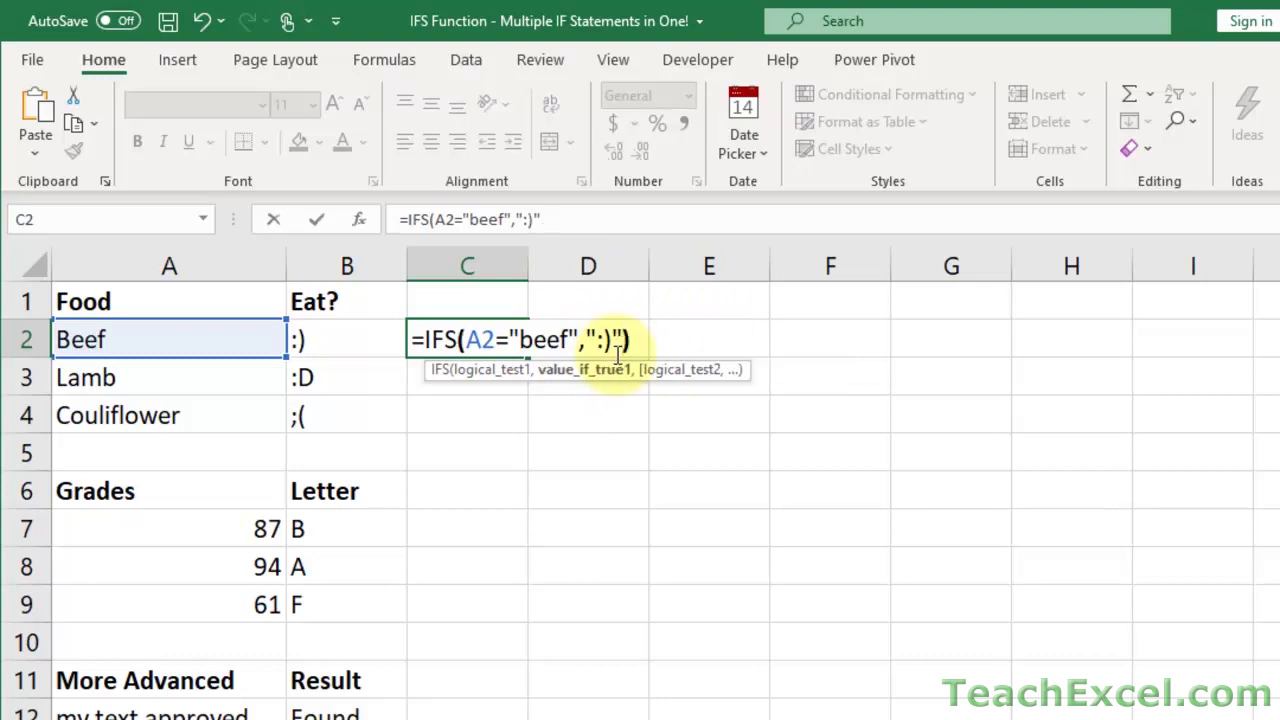
key("Return")
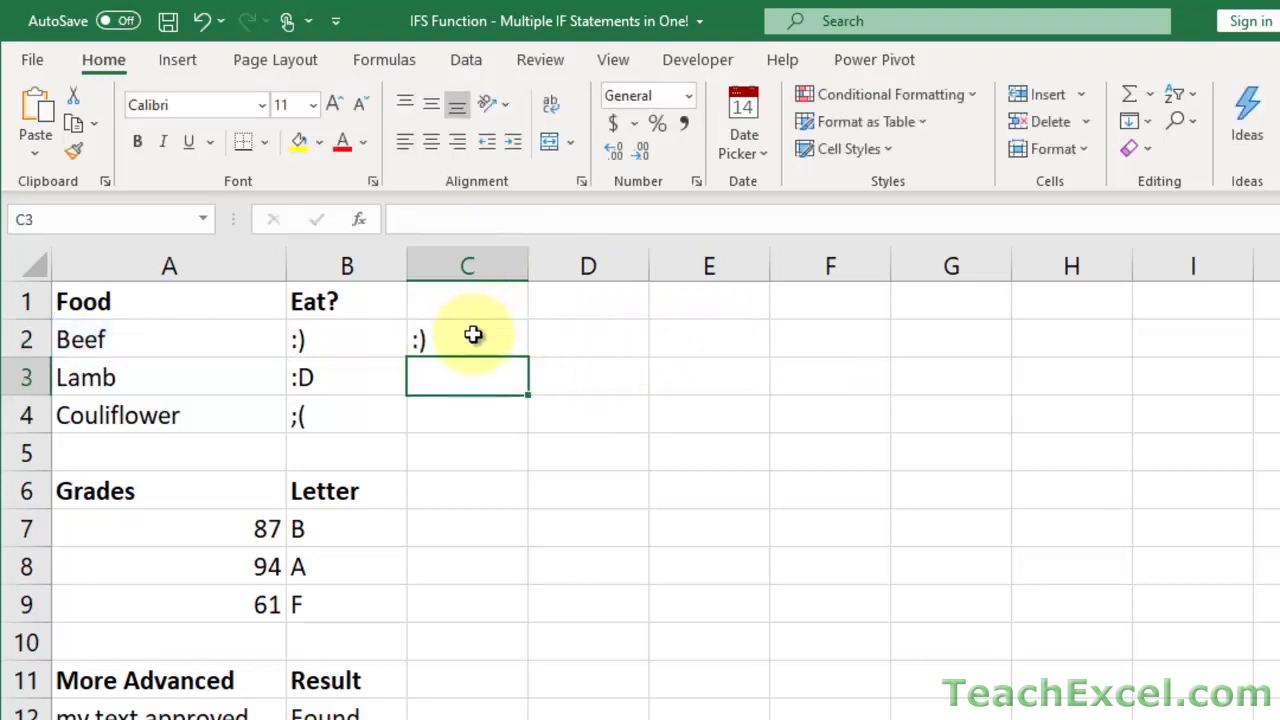
double_click(471, 336)
Extend C2's IFS with A2="lamb" returning ":D" and a TRUE fallback returning ";(".
left_click(627, 338)
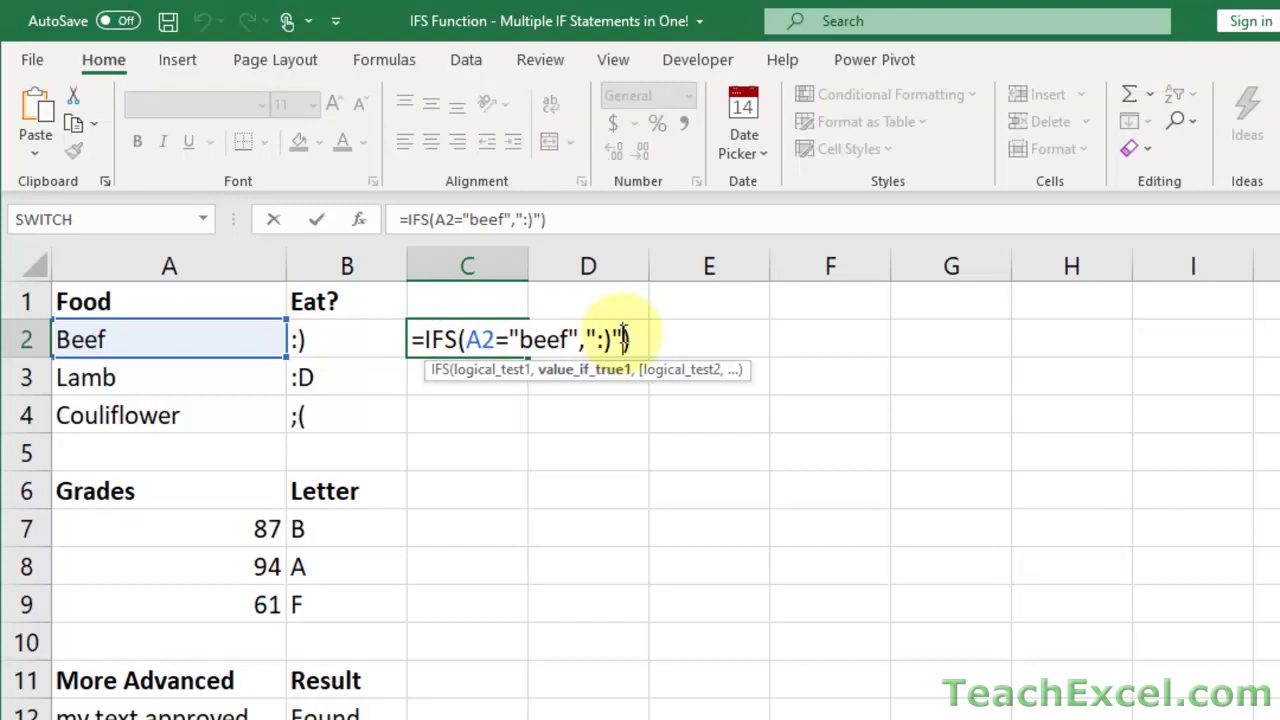
type(",")
left_click(189, 331)
type("=\"la")
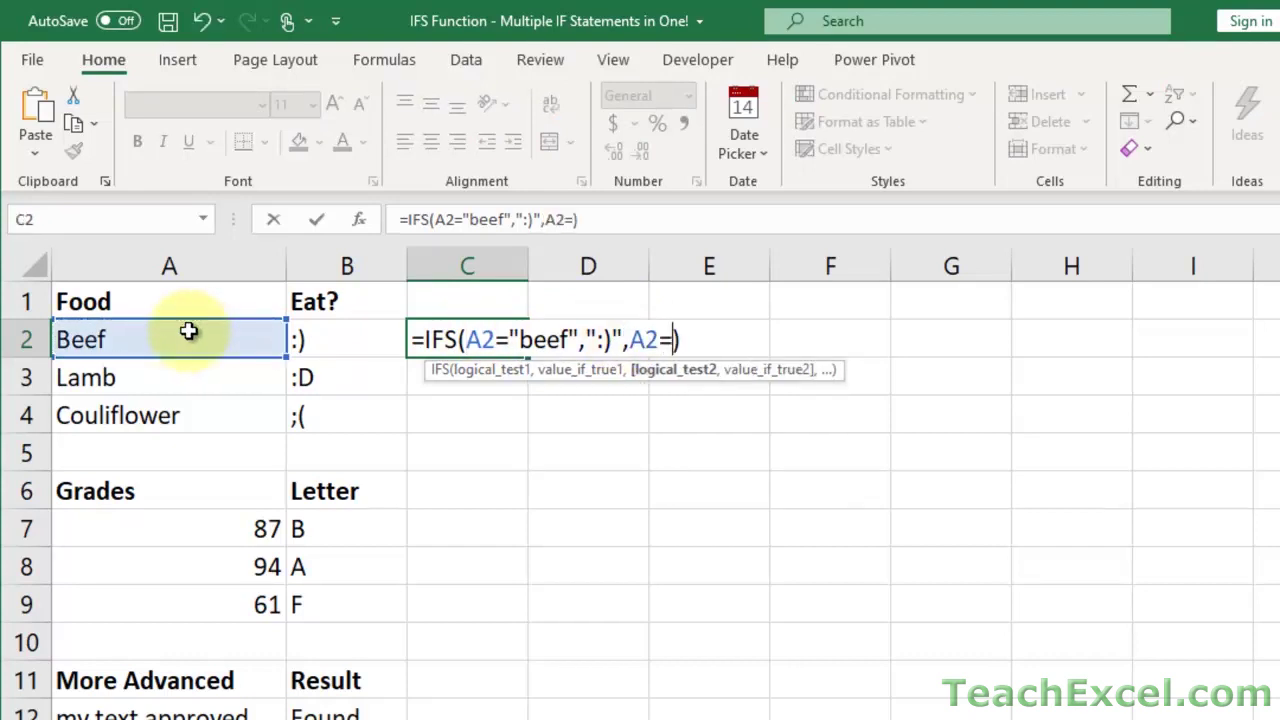
type("mb\",")
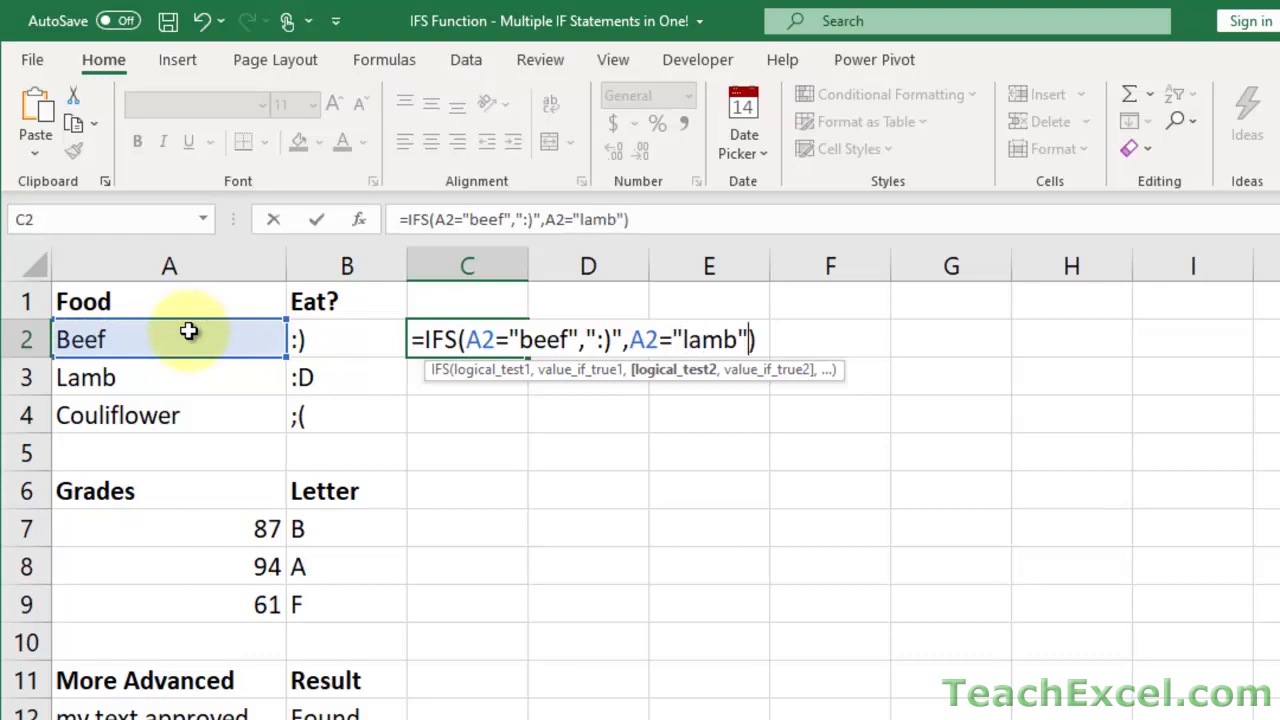
type("\":")
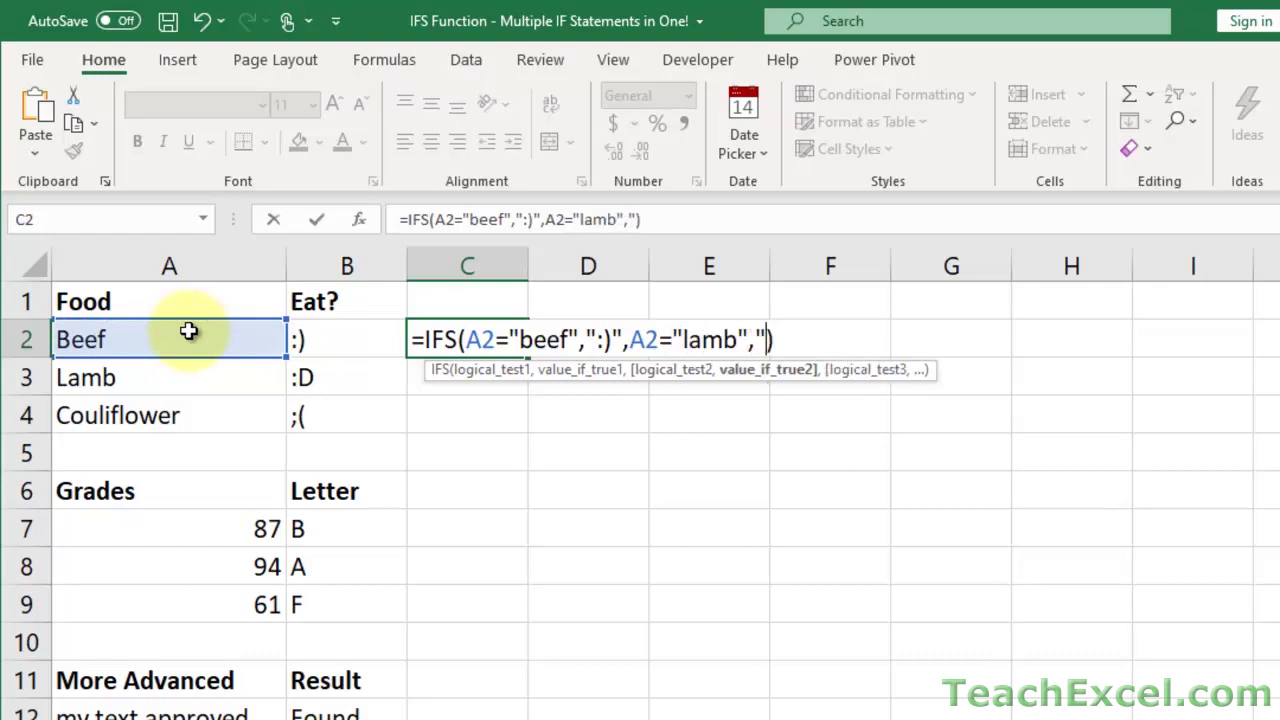
type("D\"")
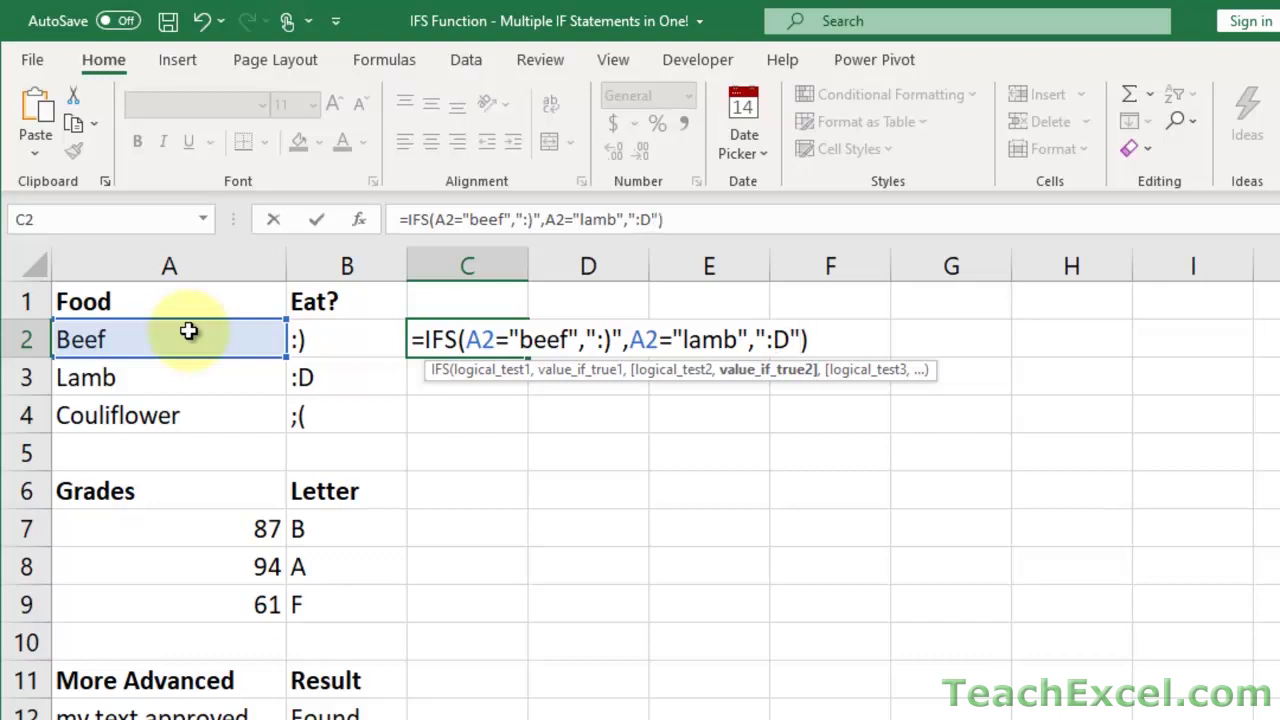
type(",")
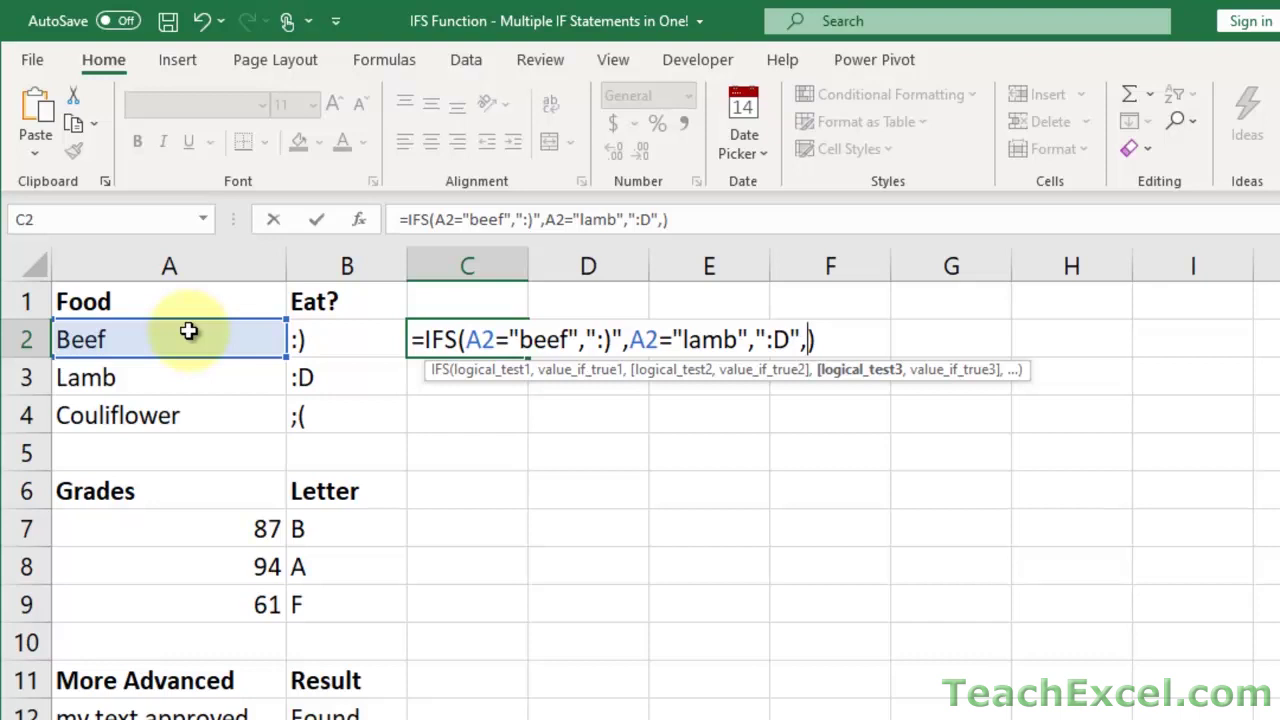
type("true")
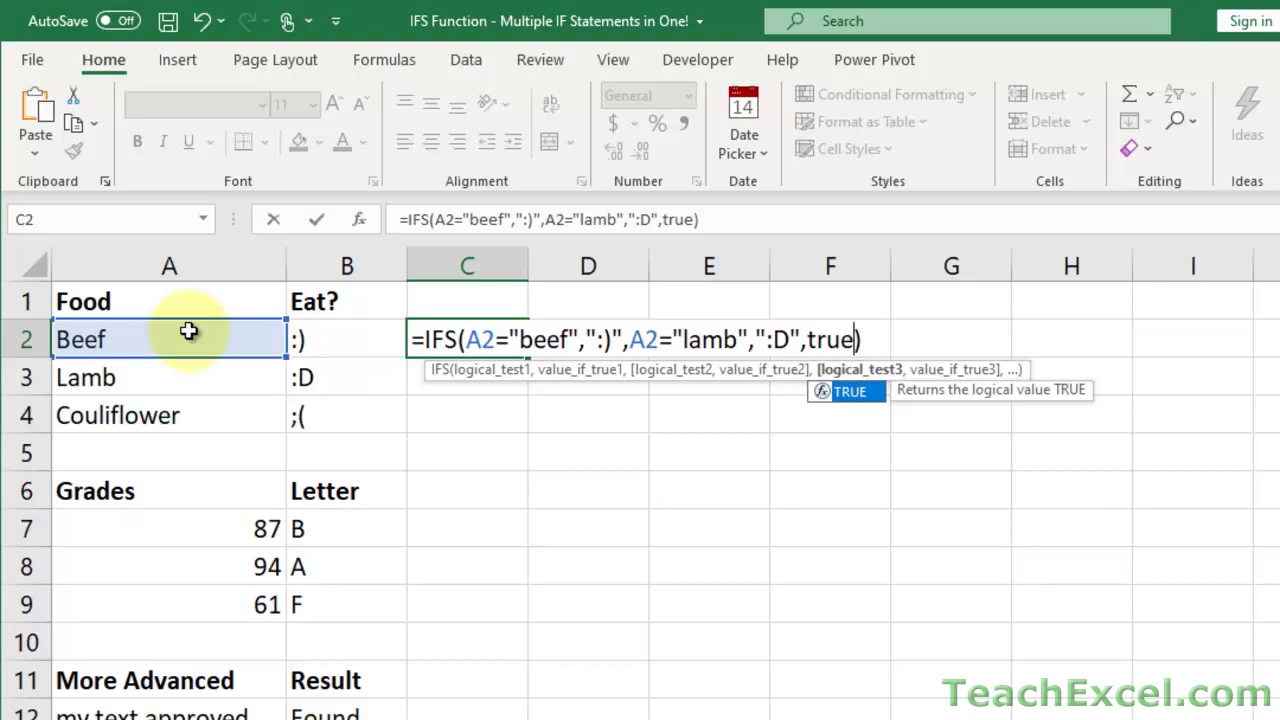
type(",")
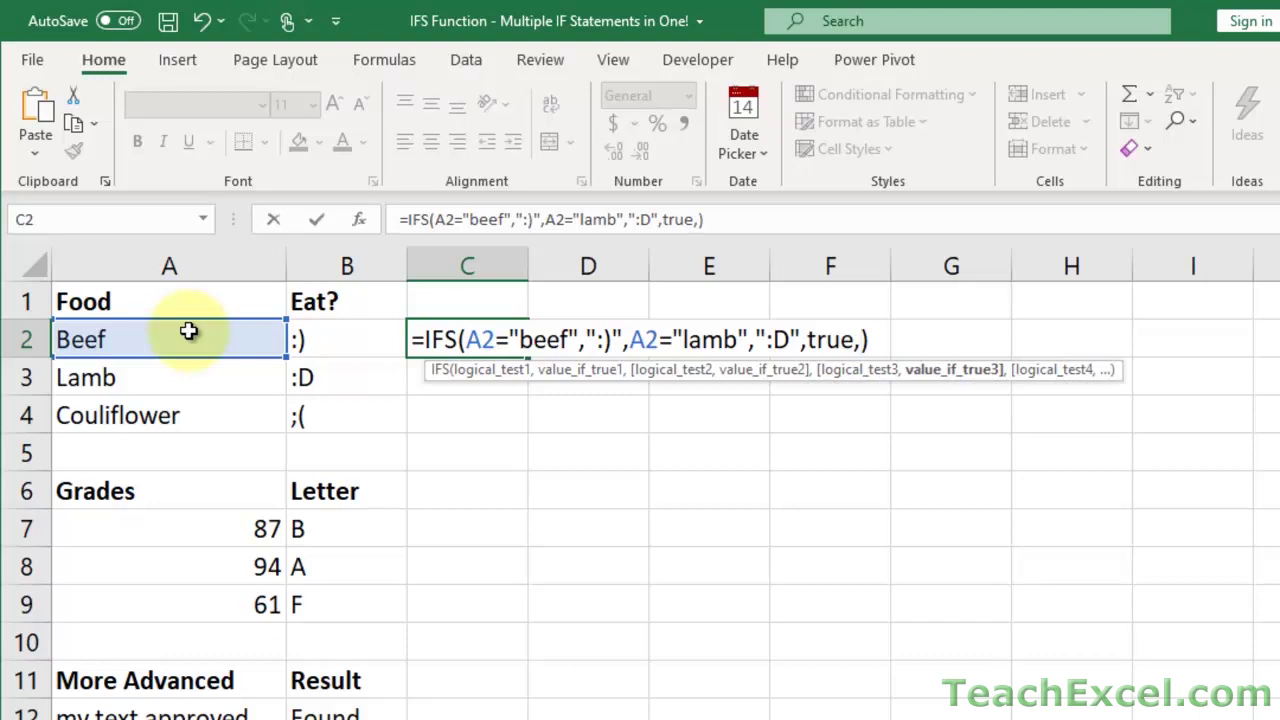
type("\";(\"")
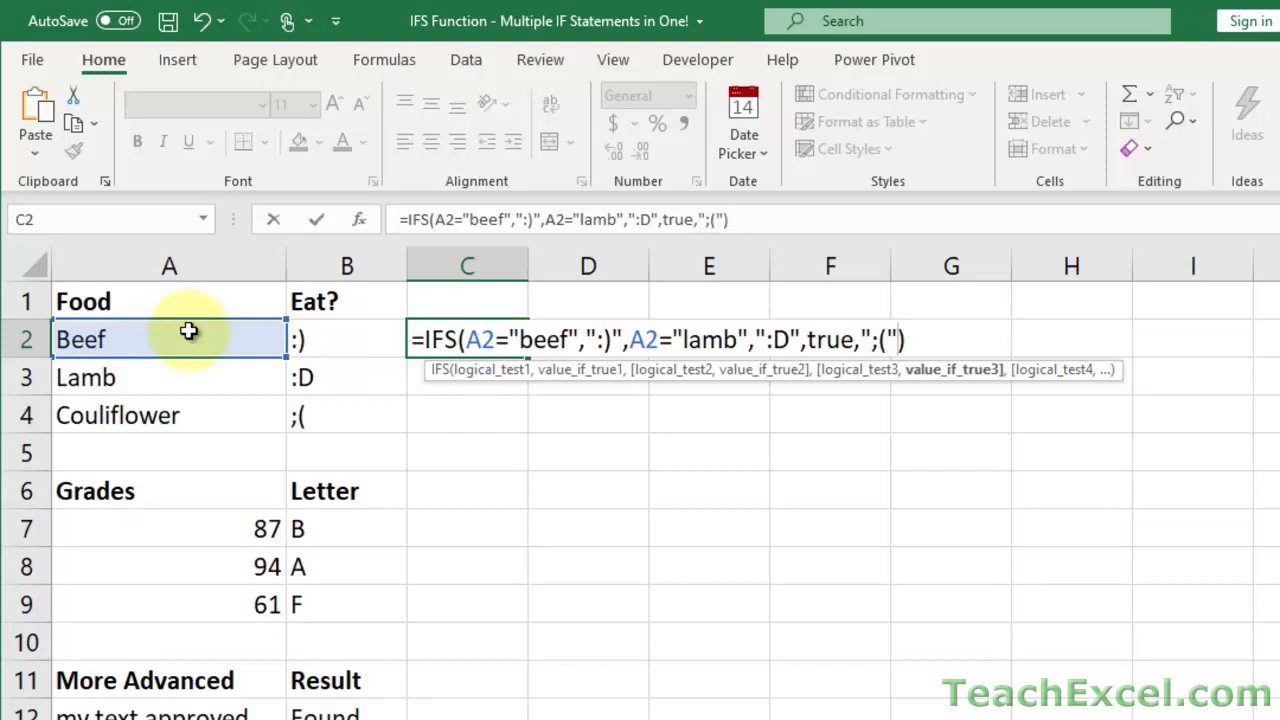
key("Return")
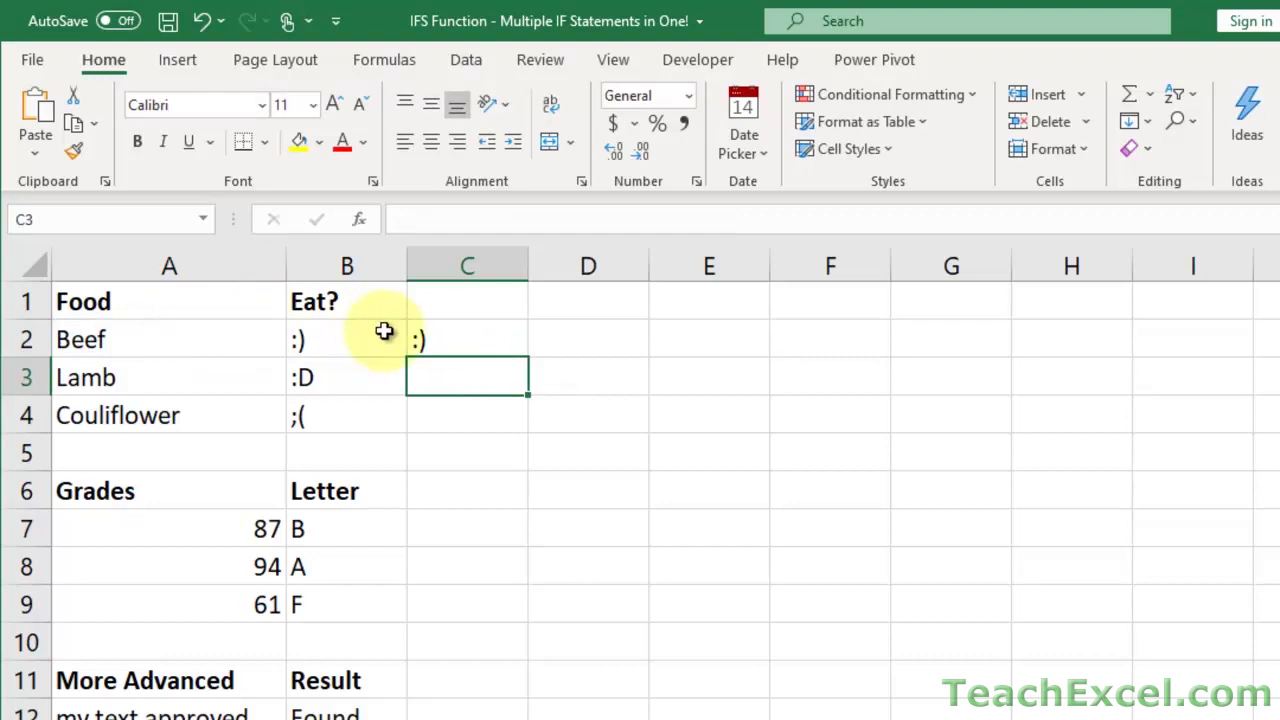
Fill the C2 formula down to C3:C4 and check the copy in C4.
left_click(468, 344)
double_click(528, 358)
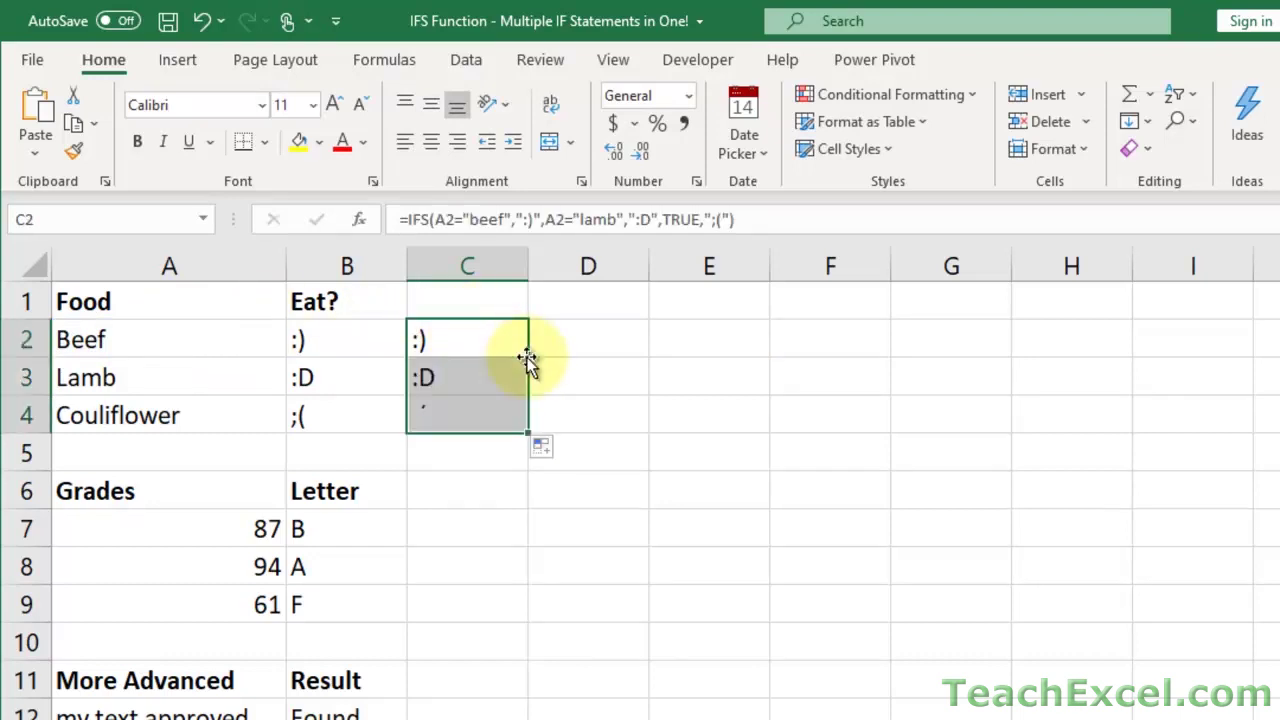
left_click(477, 422)
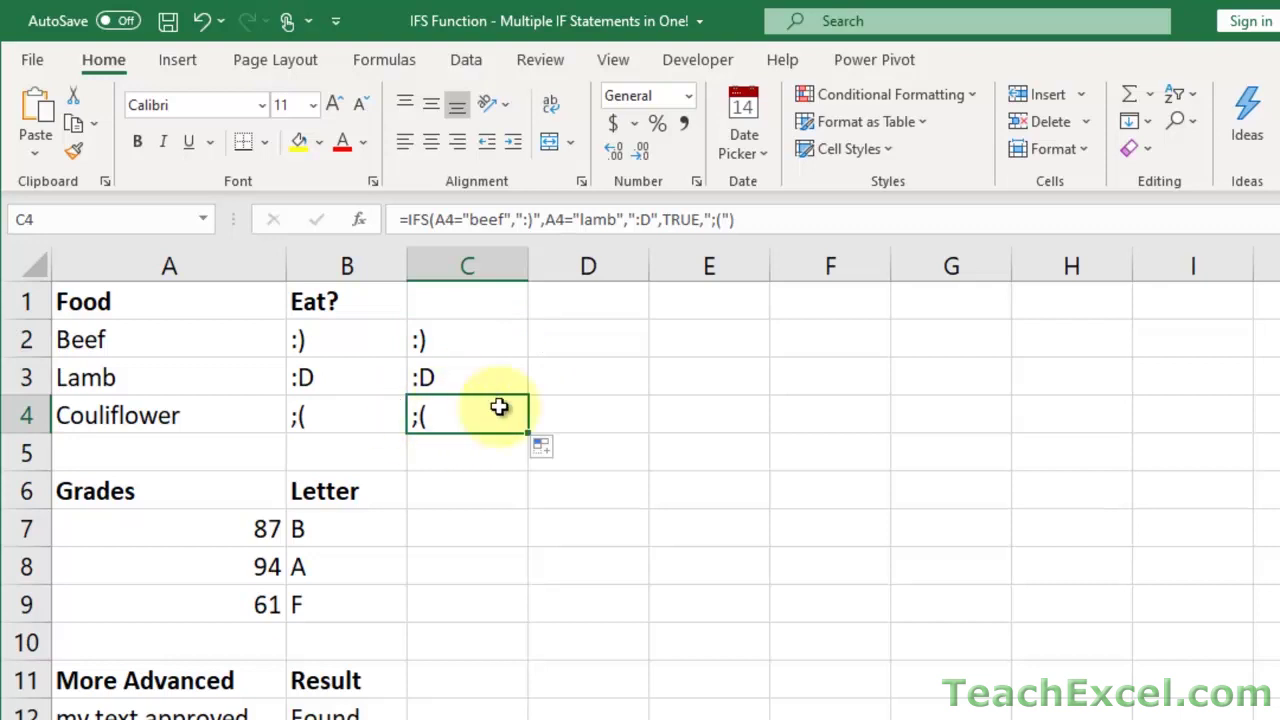
Walk through C2's formula parts: the beef test, :), the lamb test, TRUE and ;(.
double_click(451, 340)
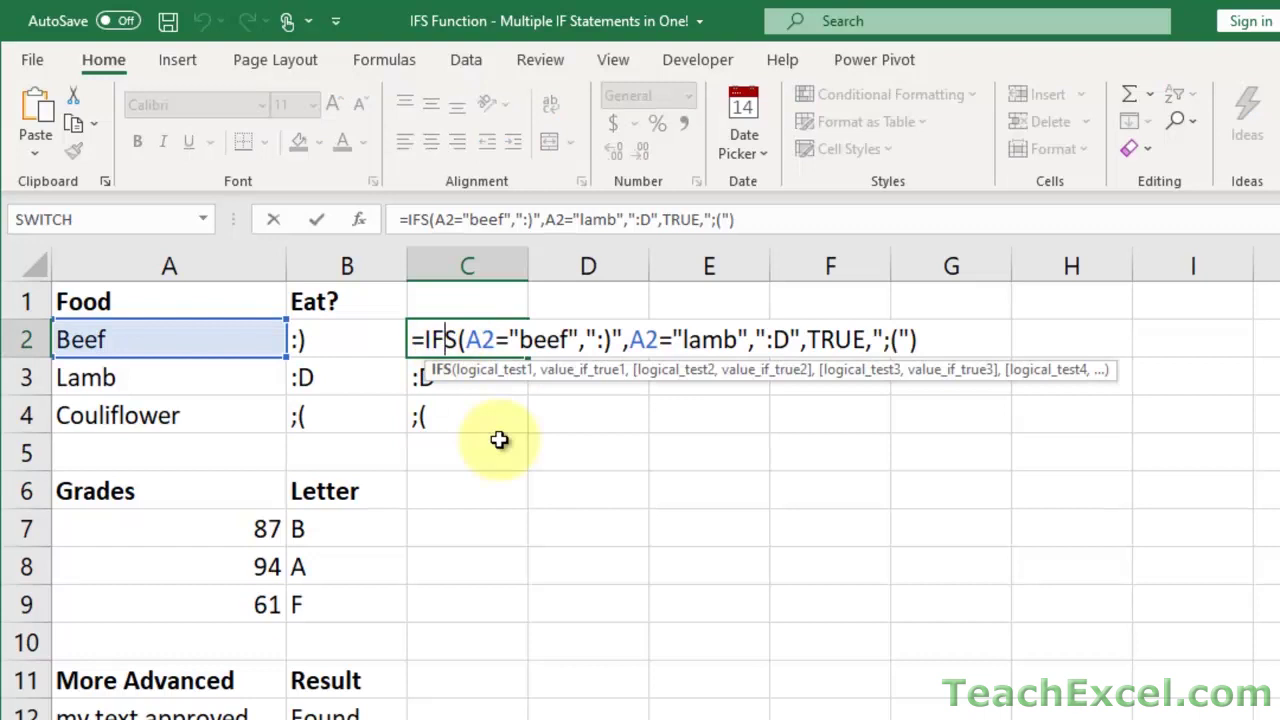
left_click_drag(468, 340, 577, 342)
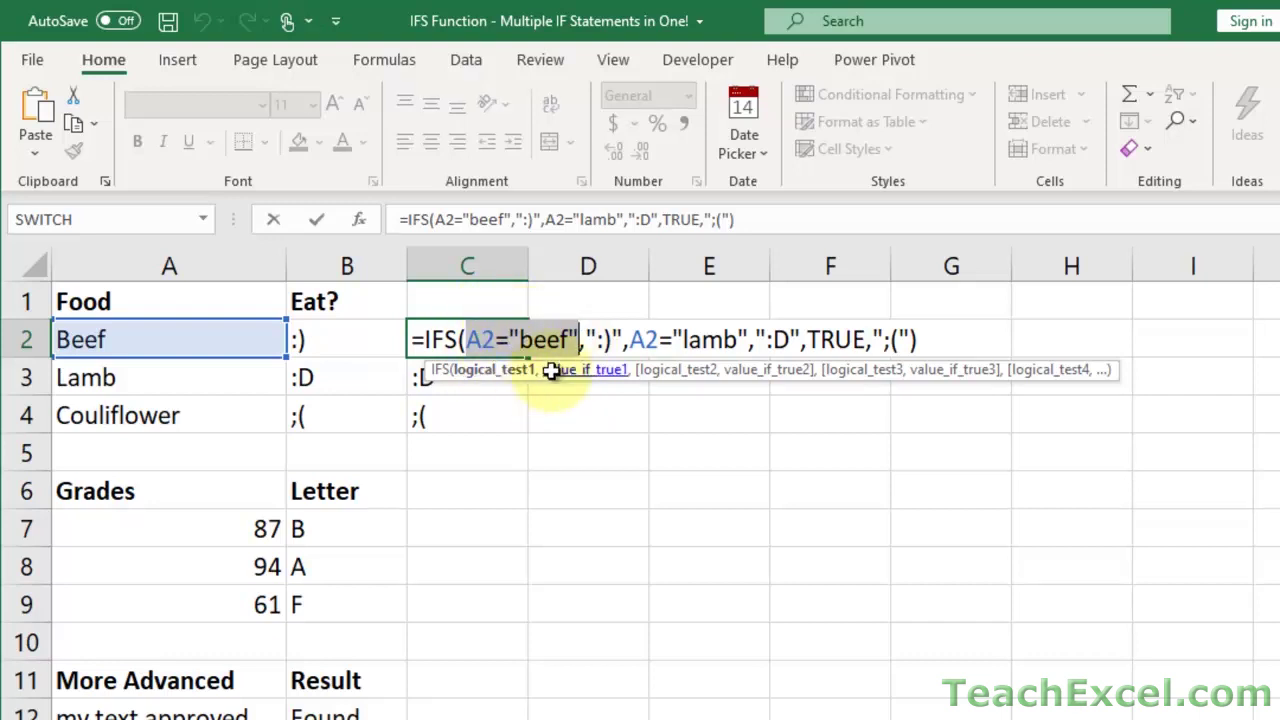
left_click_drag(586, 340, 623, 341)
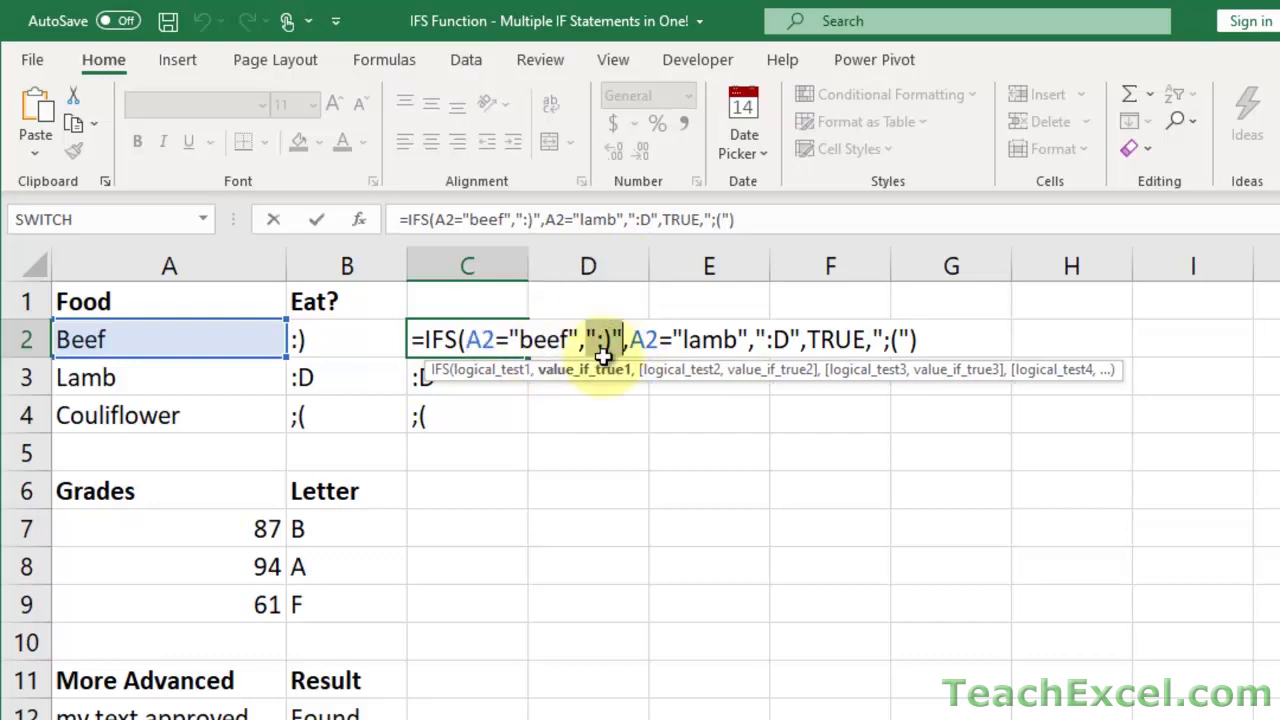
left_click_drag(630, 340, 802, 340)
left_click(760, 340)
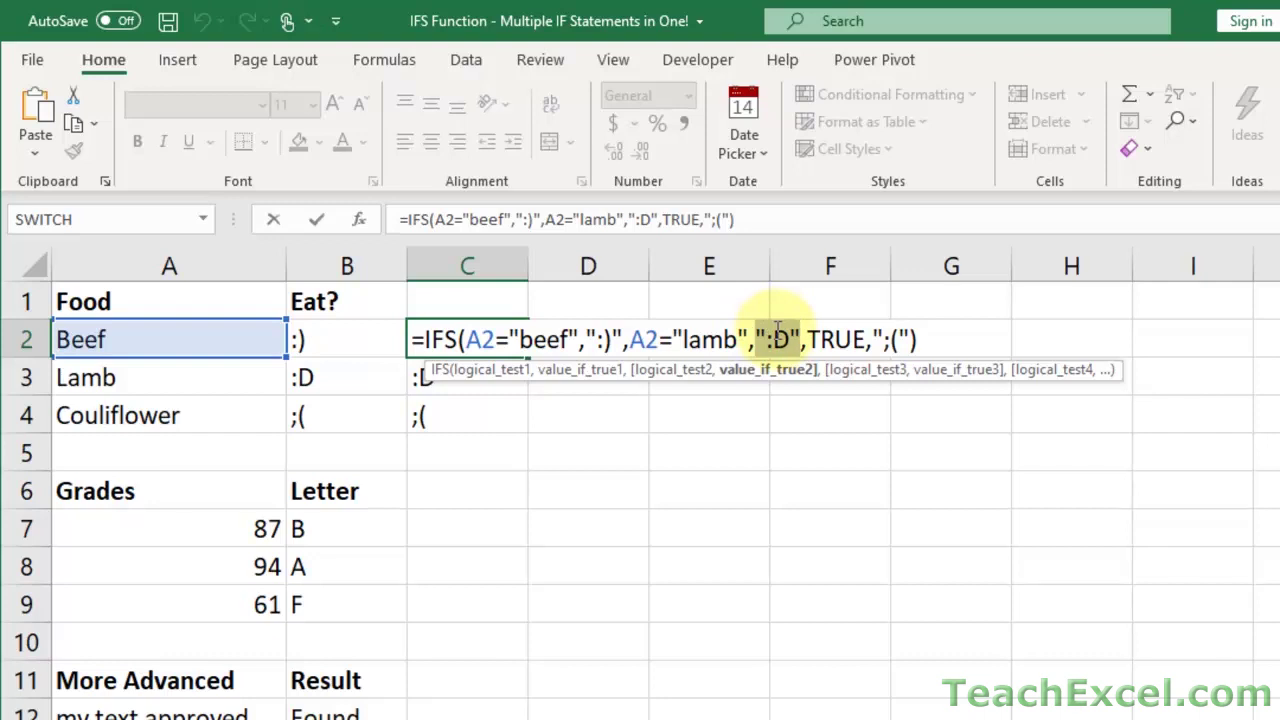
left_click(564, 338)
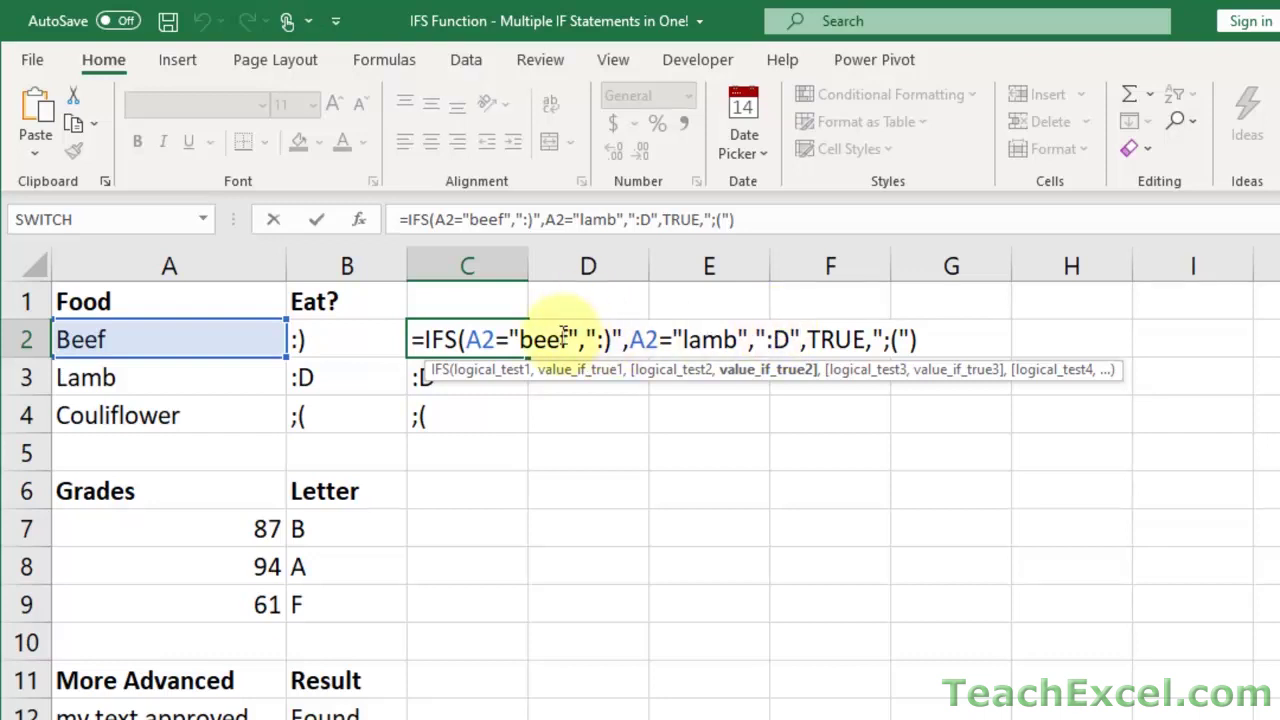
left_click(603, 340)
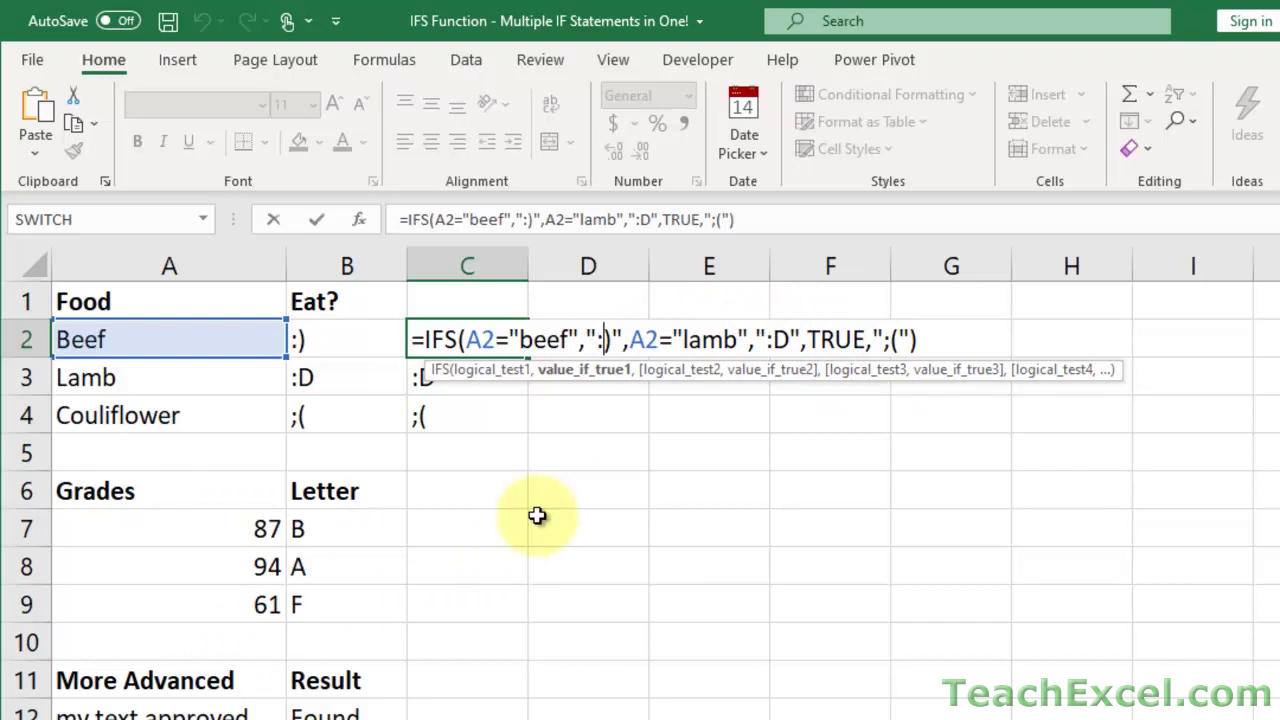
double_click(830, 338)
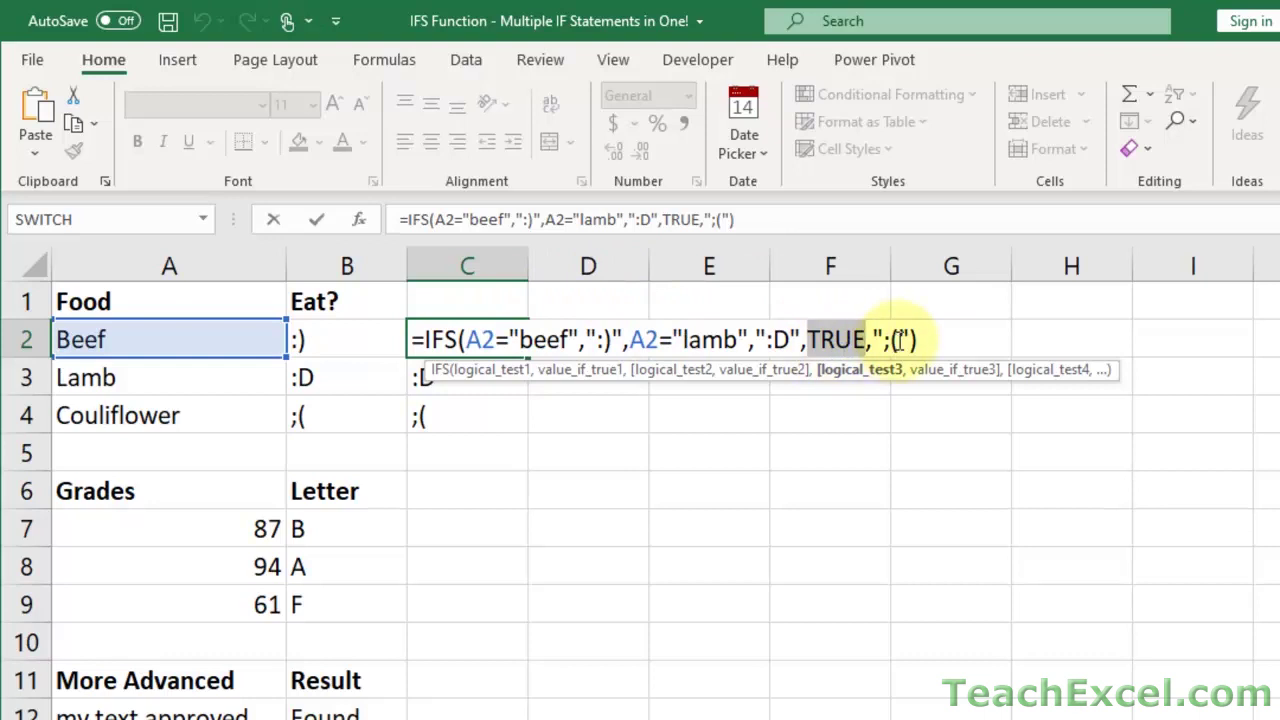
left_click_drag(883, 342, 876, 342)
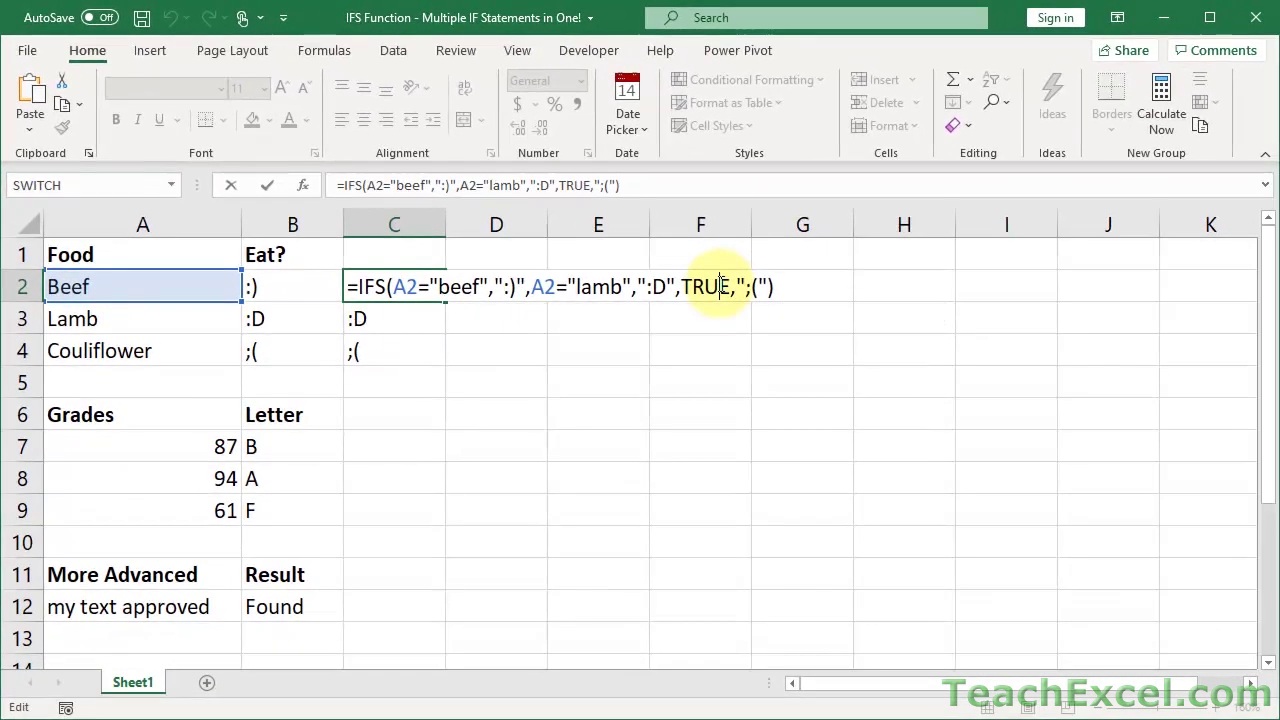
key("Return")
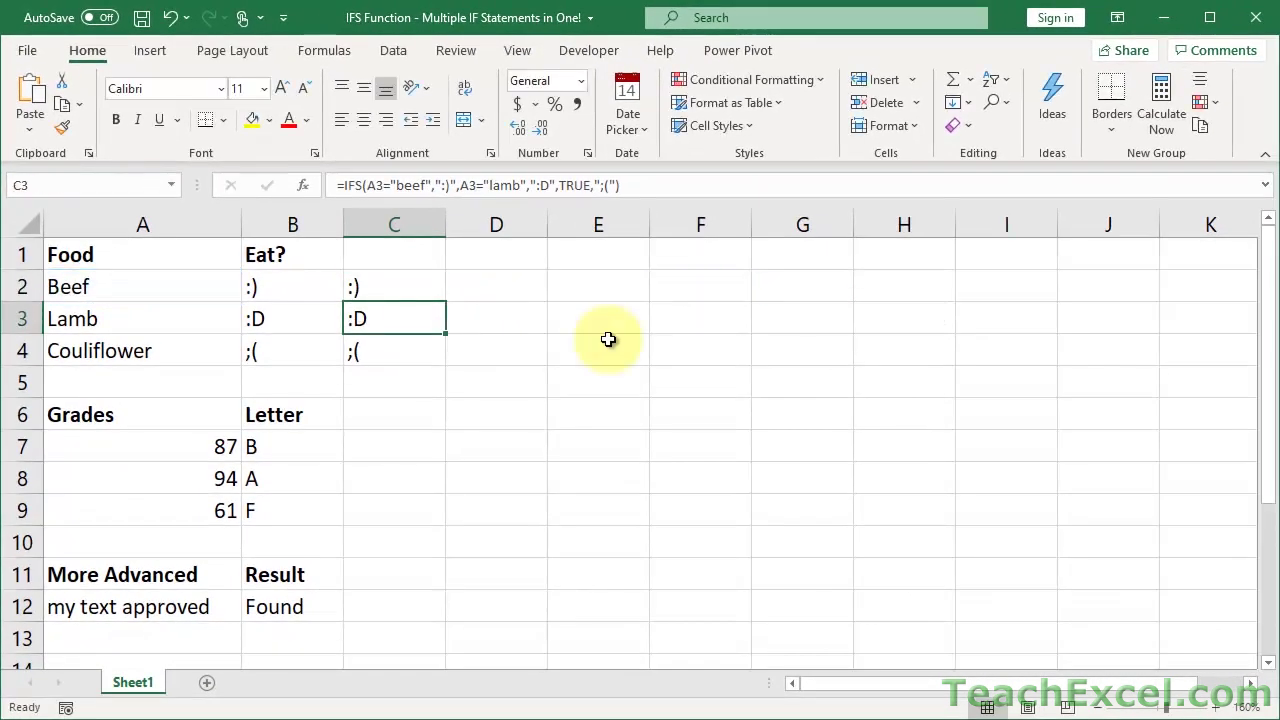
Start an IFS grading formula in C7: A7>90 gives "A", A7>80 gives "B".
left_click(372, 448)
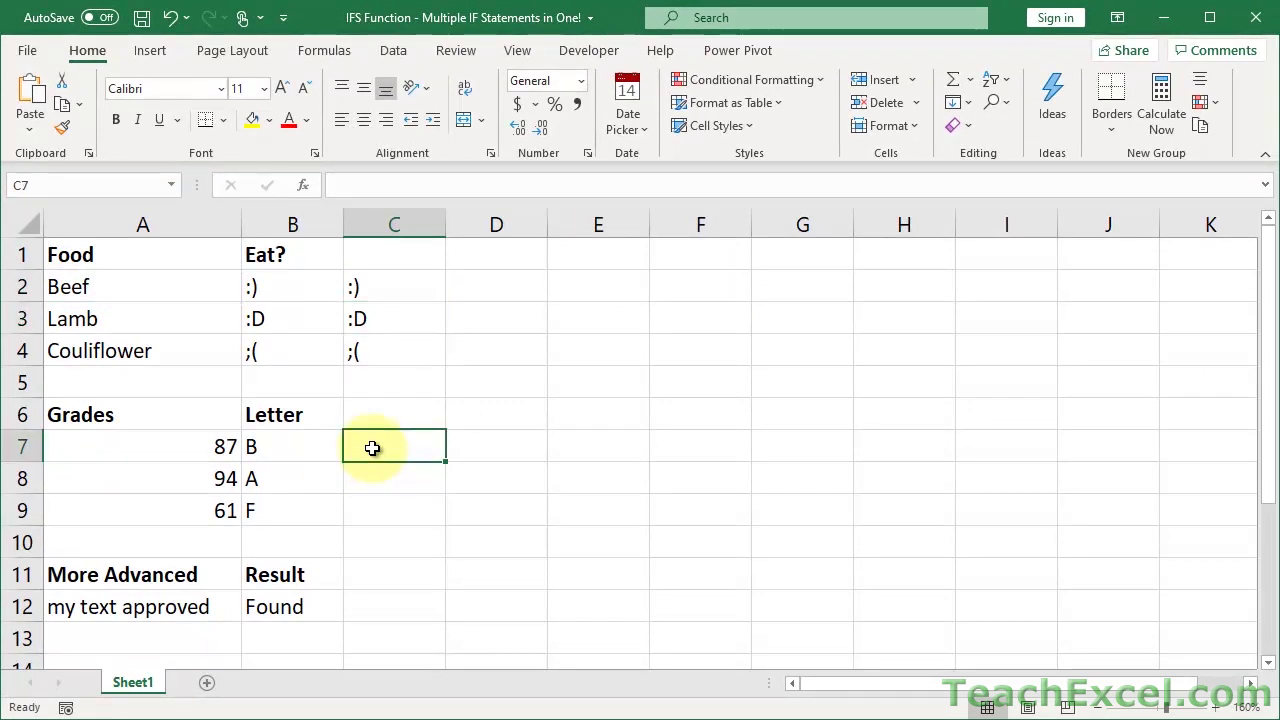
type("=ifs")
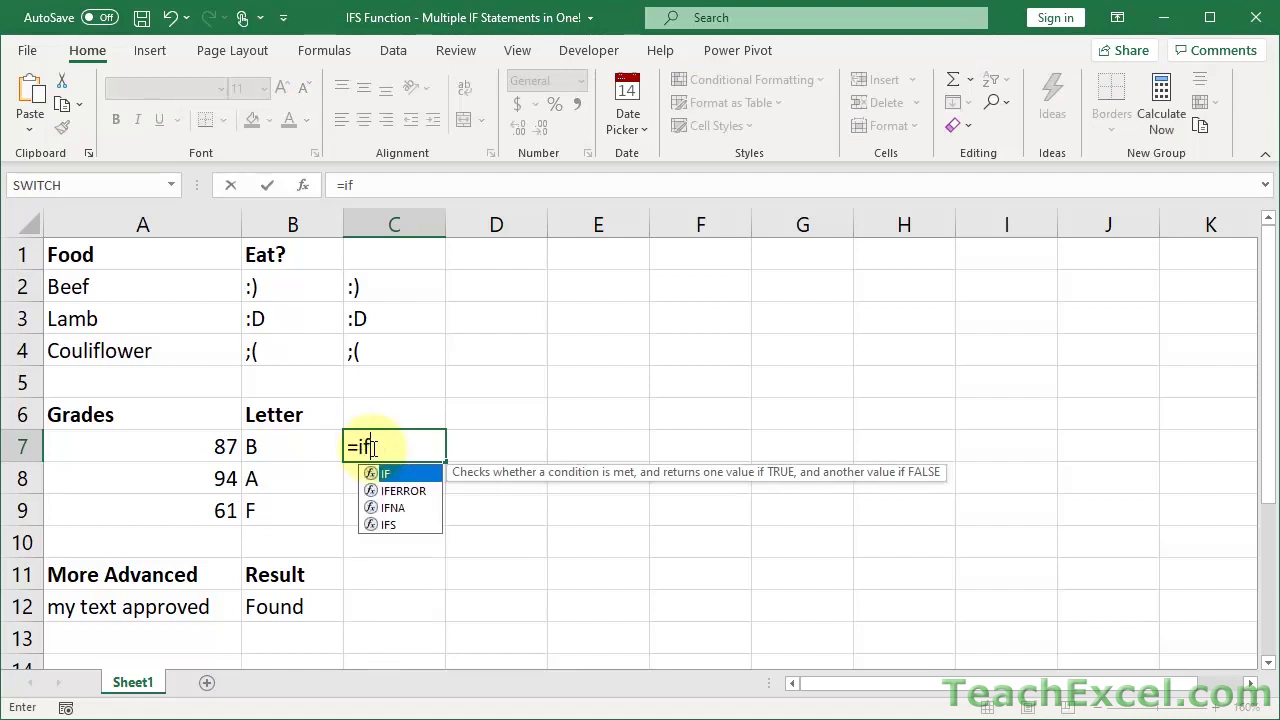
key("Tab")
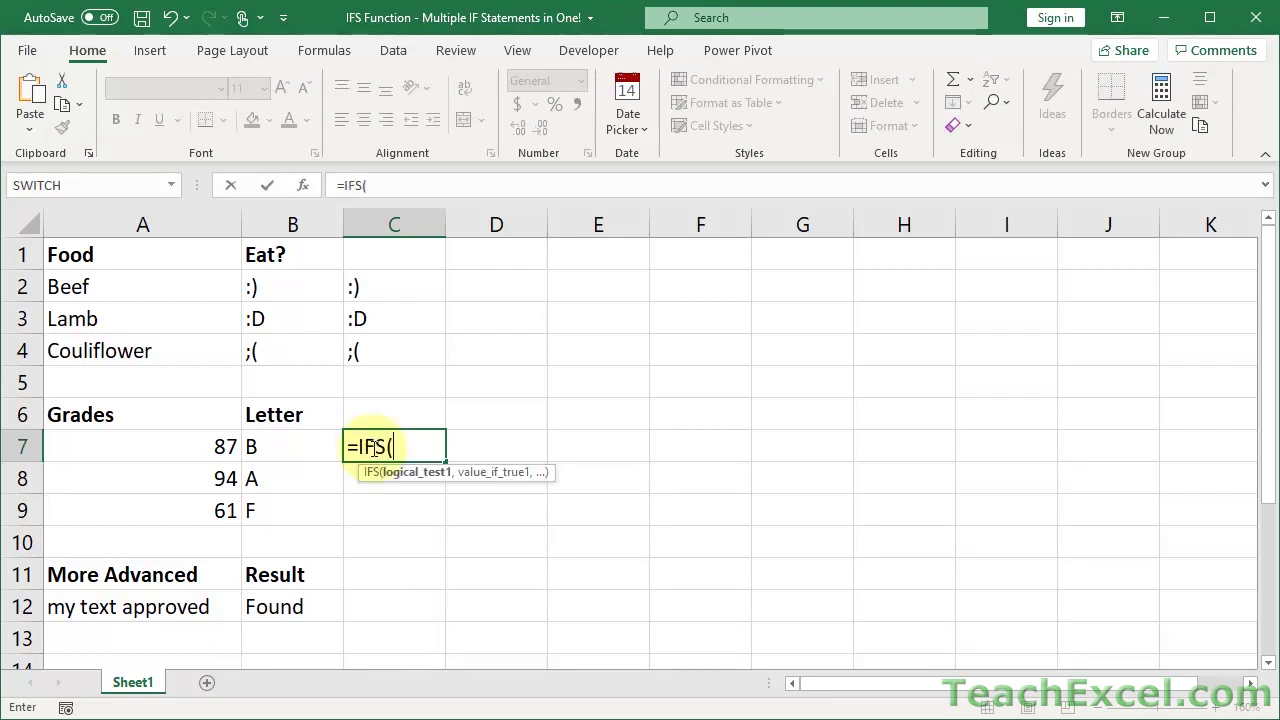
left_click(162, 442)
type(">90,\"A\"")
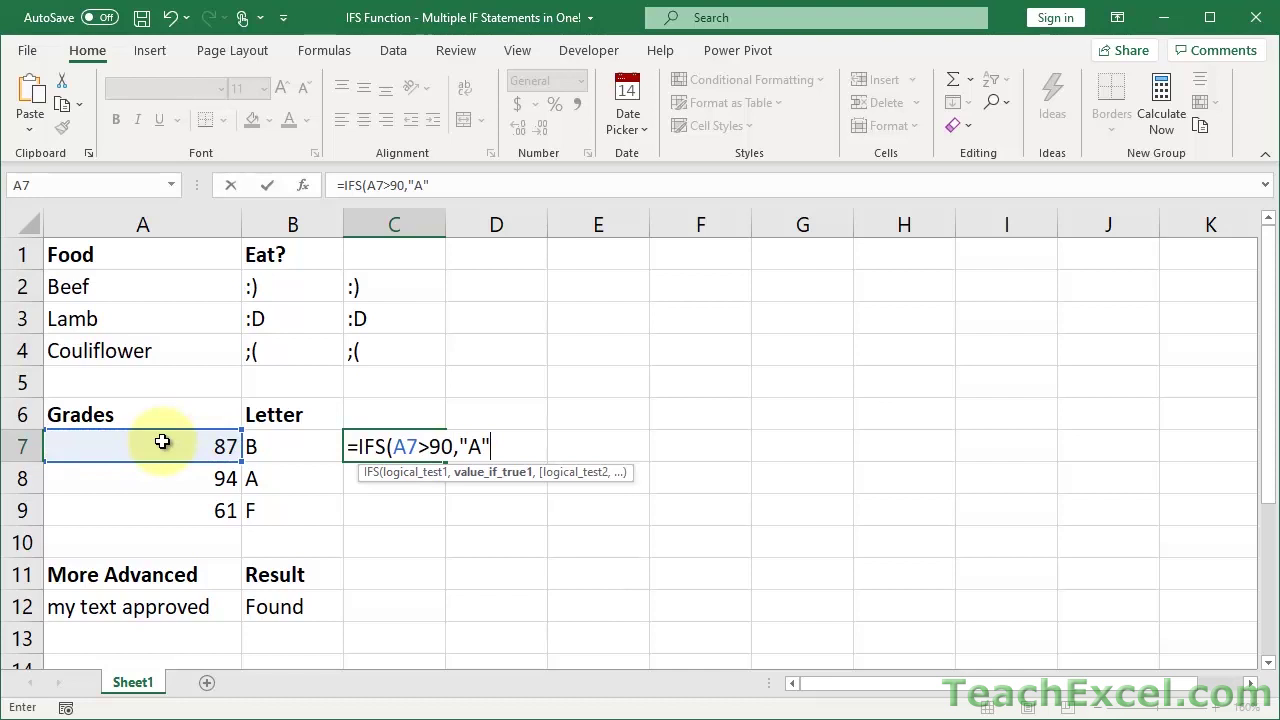
type(",")
left_click(162, 442)
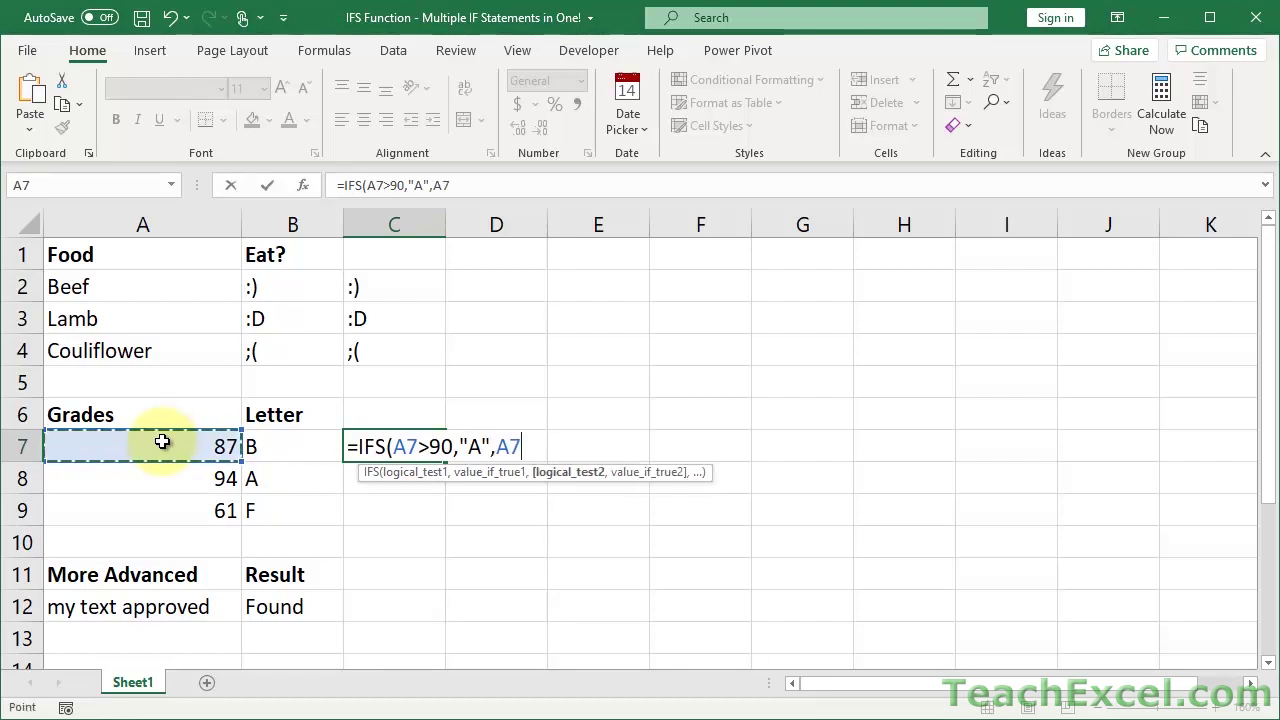
type(">80")
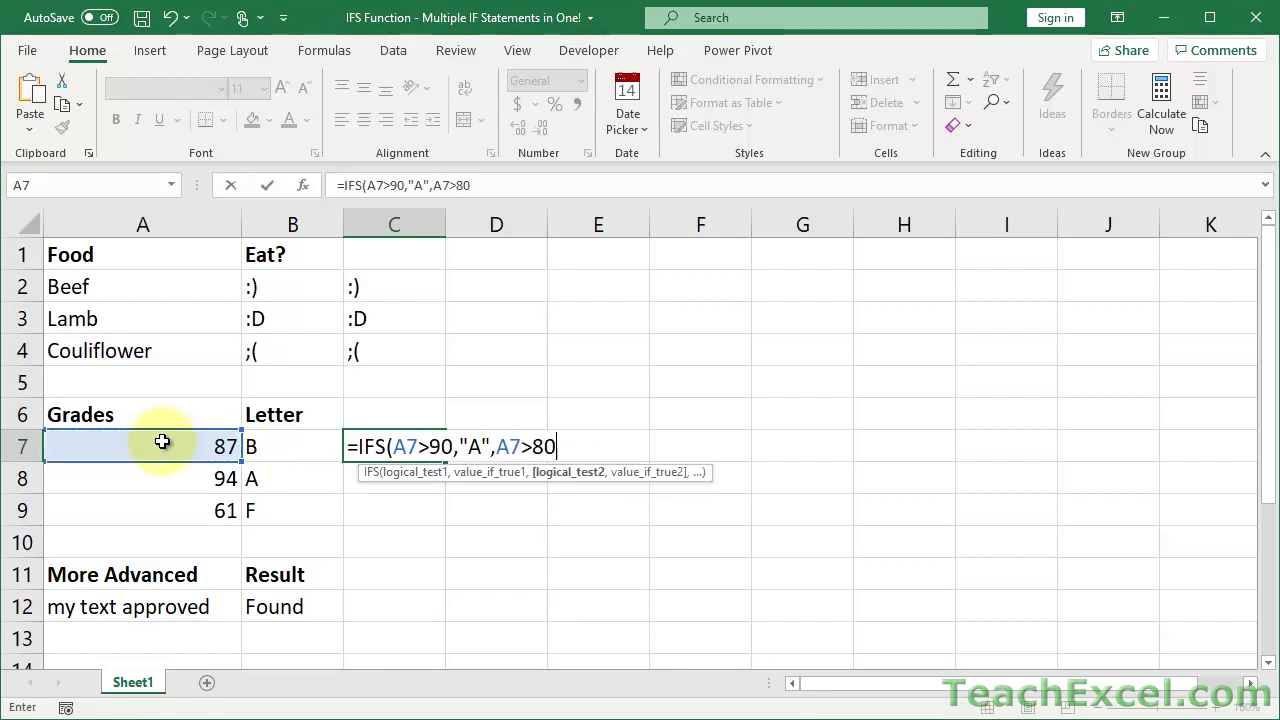
type(",\"B")
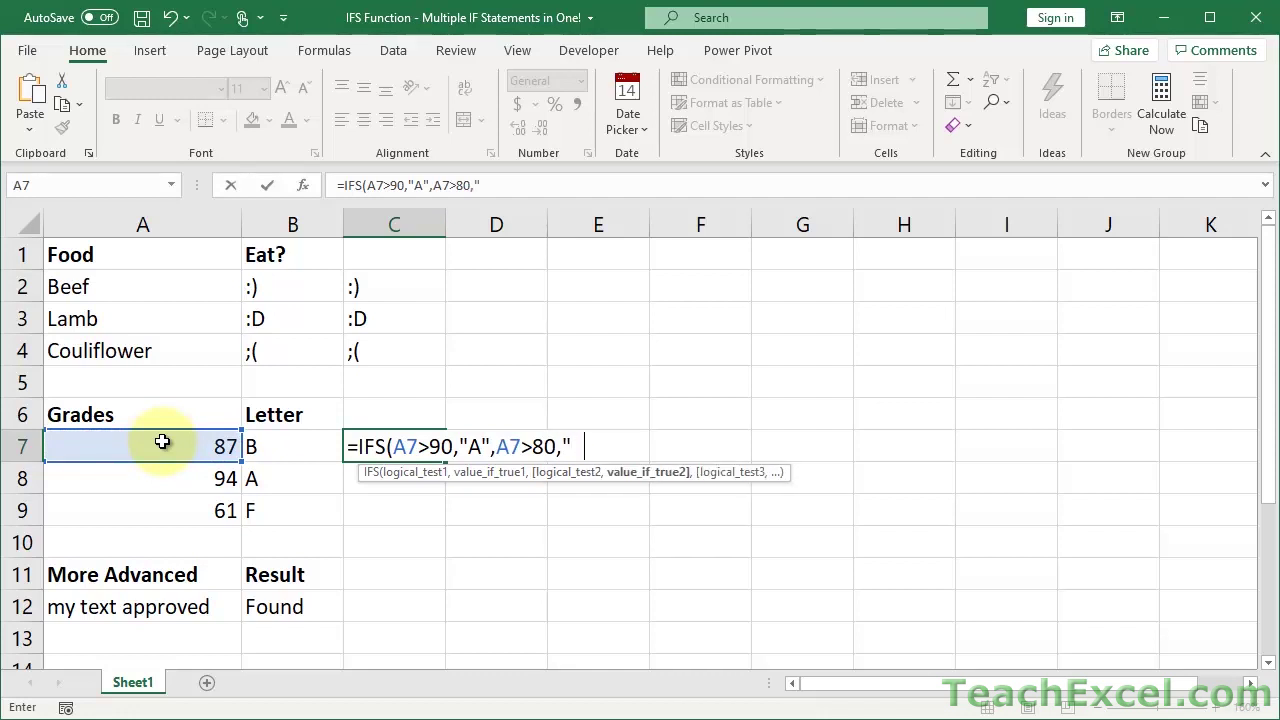
type("\",")
Add A7>70 returning "C", close the formula, and fill it down to C9.
left_click(162, 442)
type(">70")
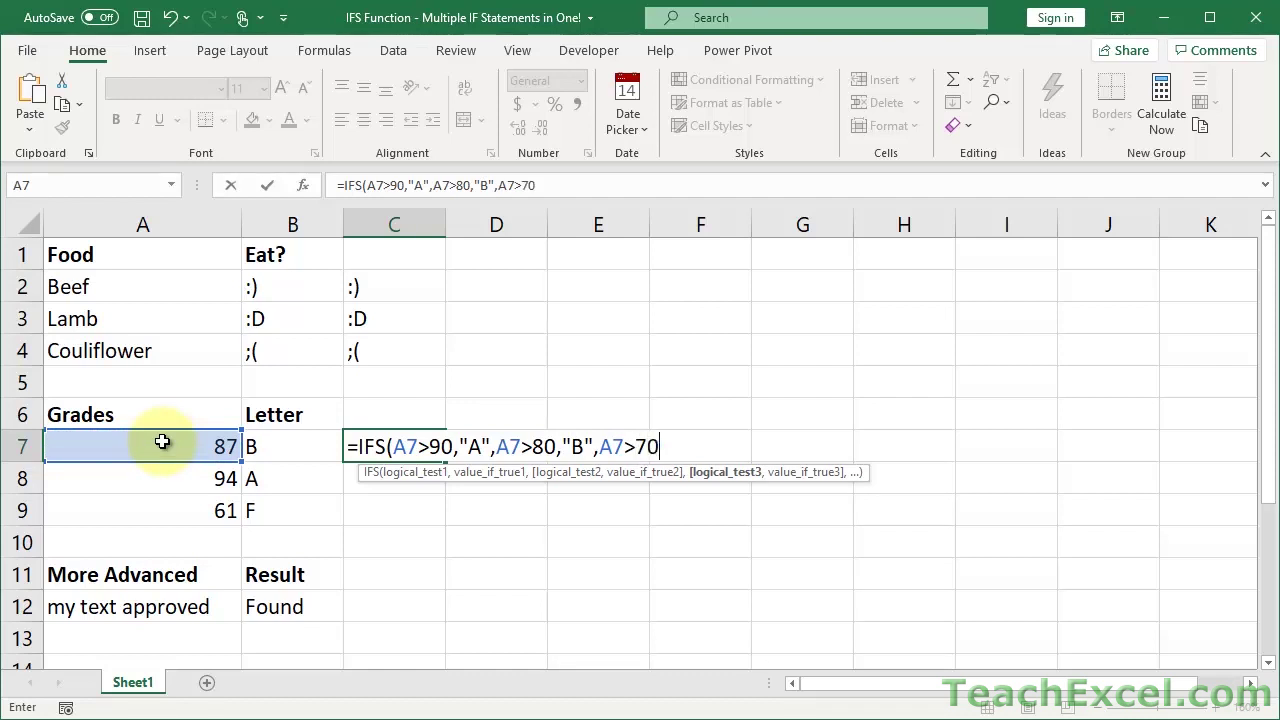
type(",\"C\",")
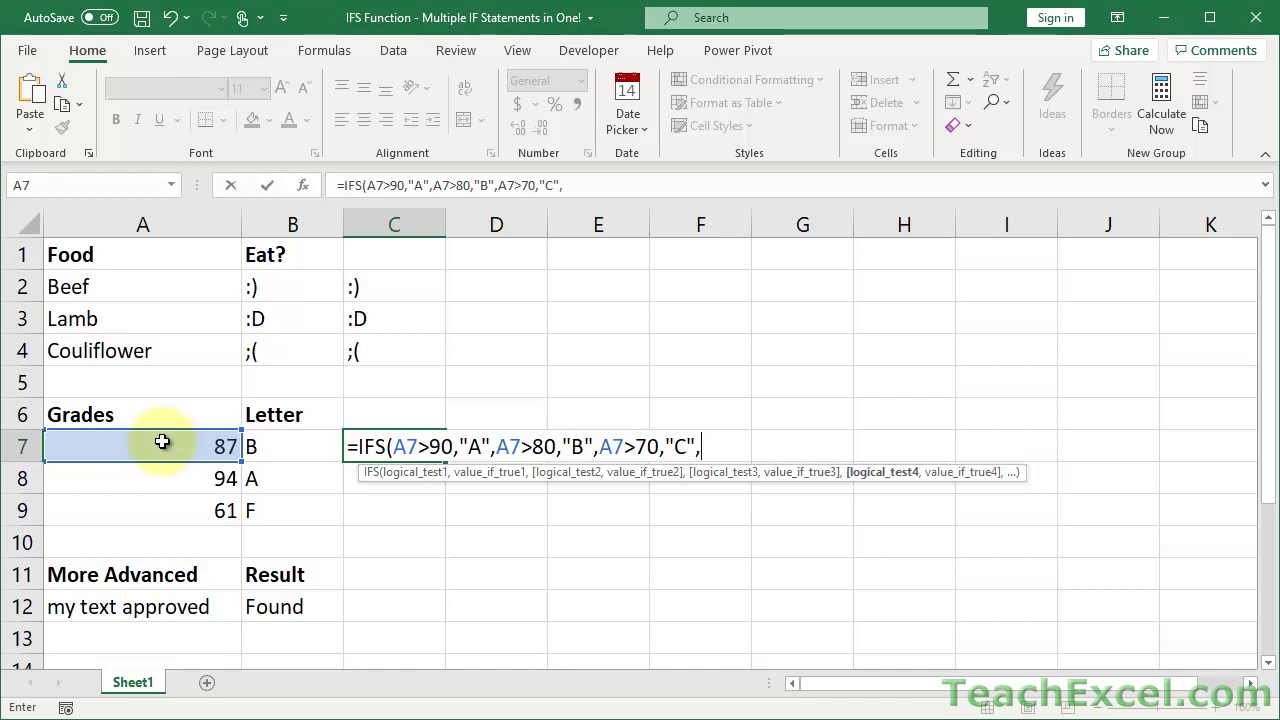
key("BackSpace")
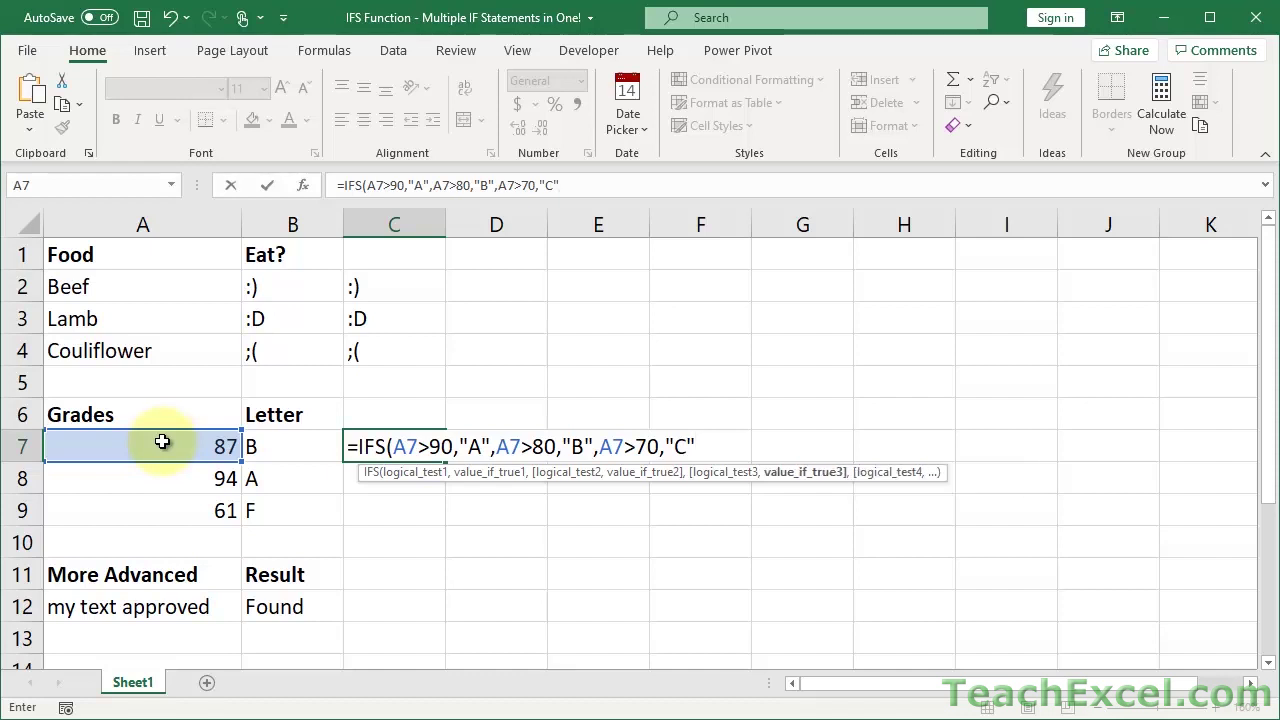
type(")")
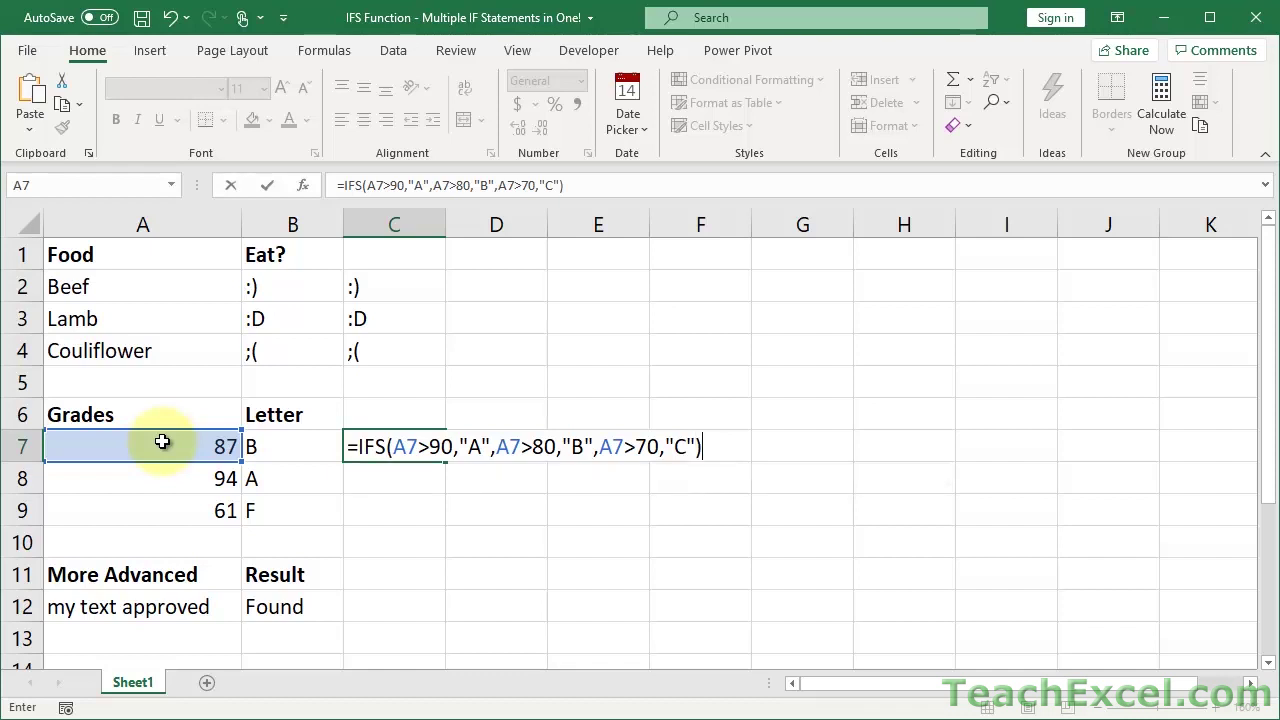
key("ctrl+Return")
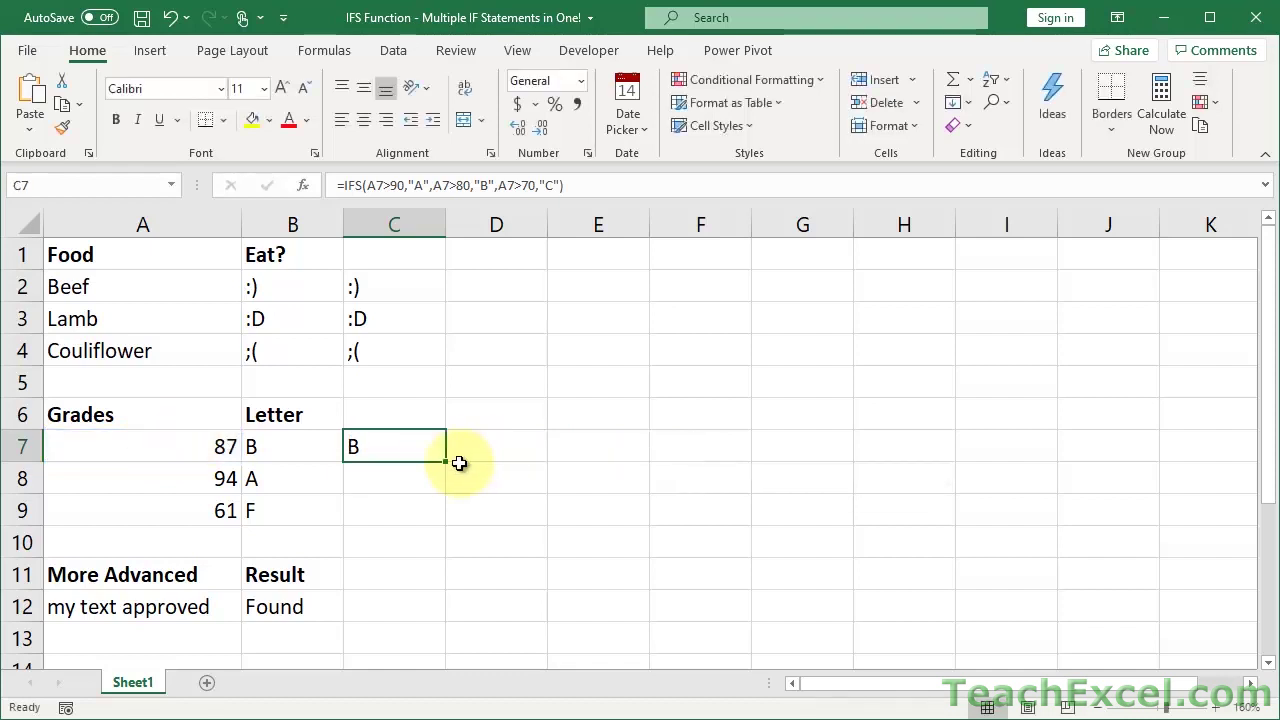
double_click(446, 461)
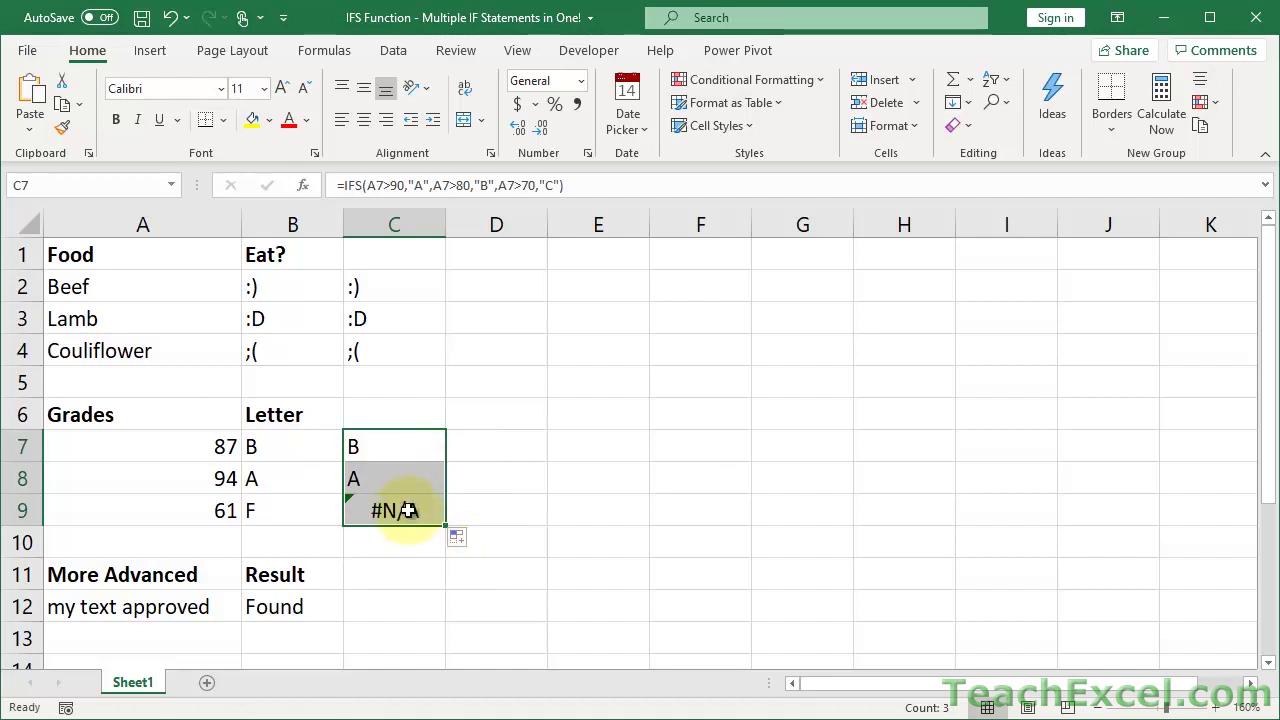
left_click(364, 450)
Append TRUE,"F" as a catch-all to C7's formula and refill it down to C9.
double_click(365, 447)
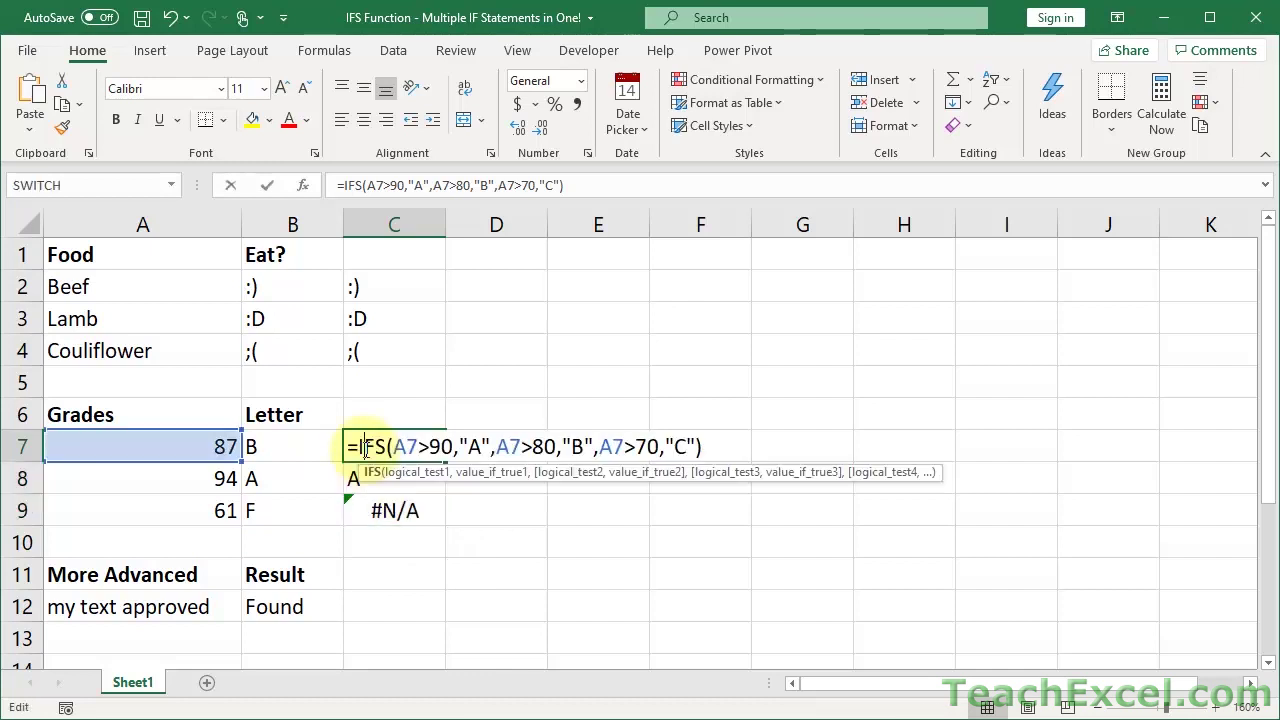
left_click(693, 447)
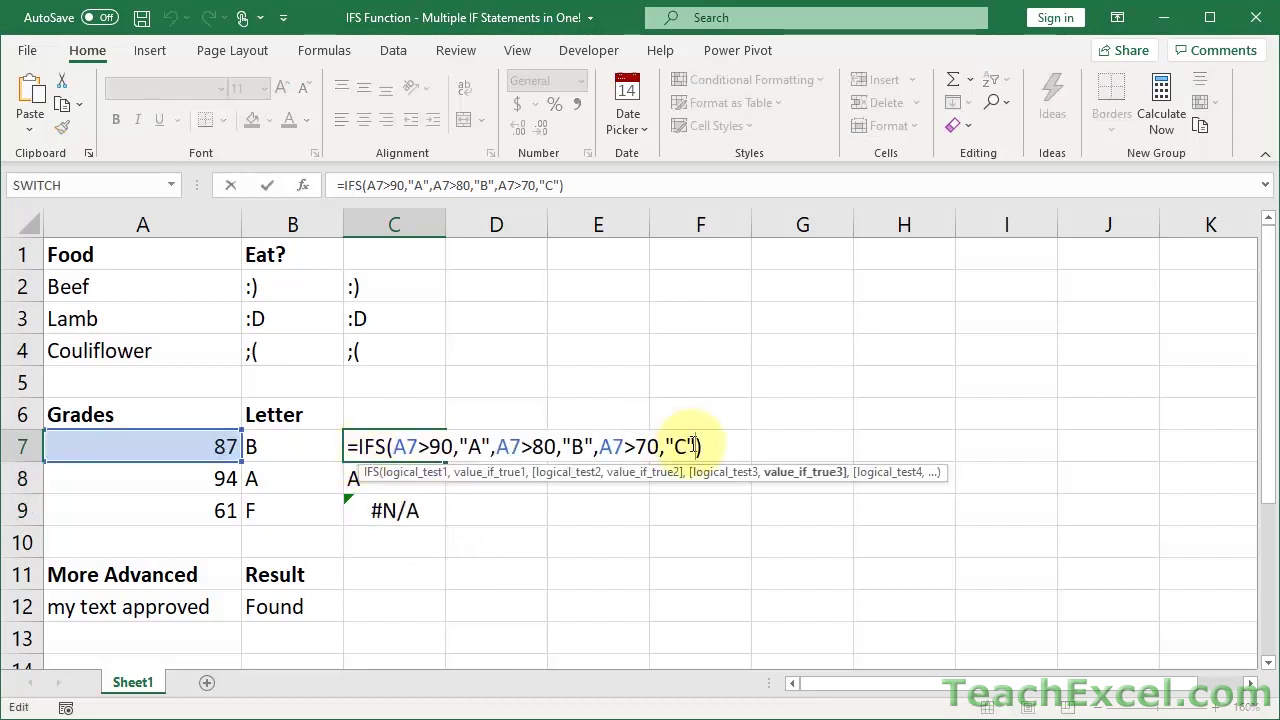
type(",true")
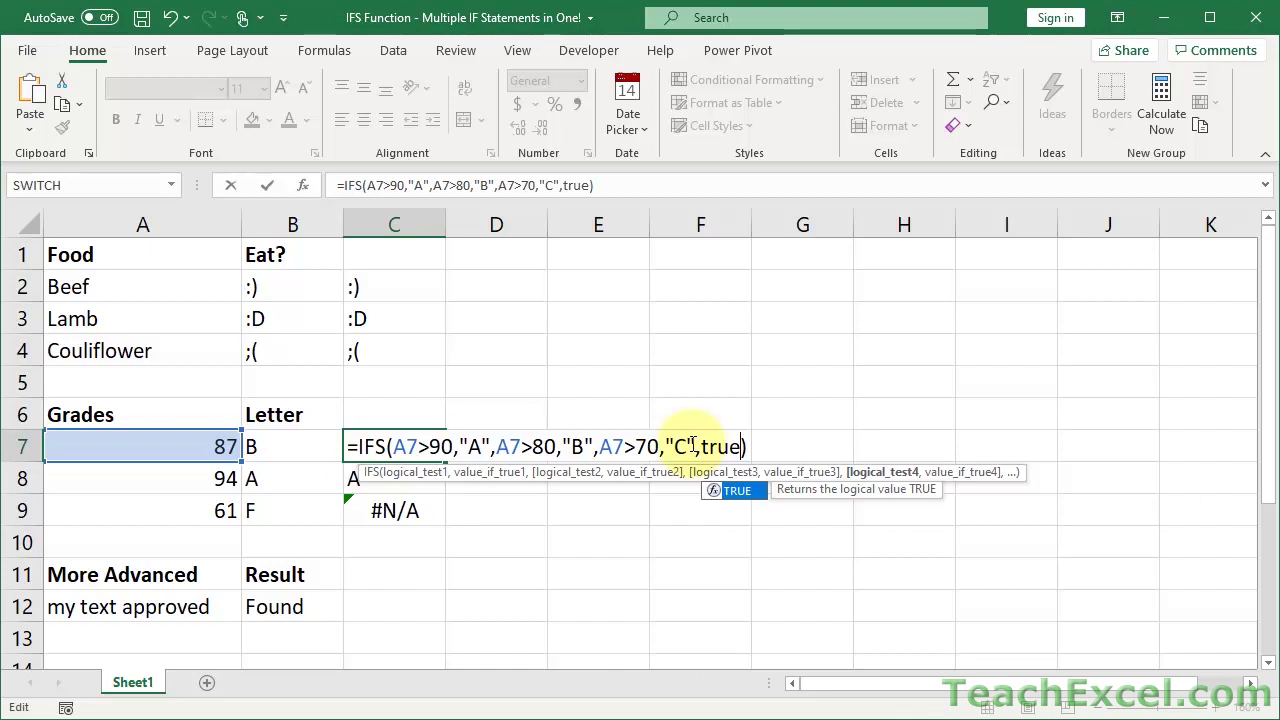
type(",\"F\"")
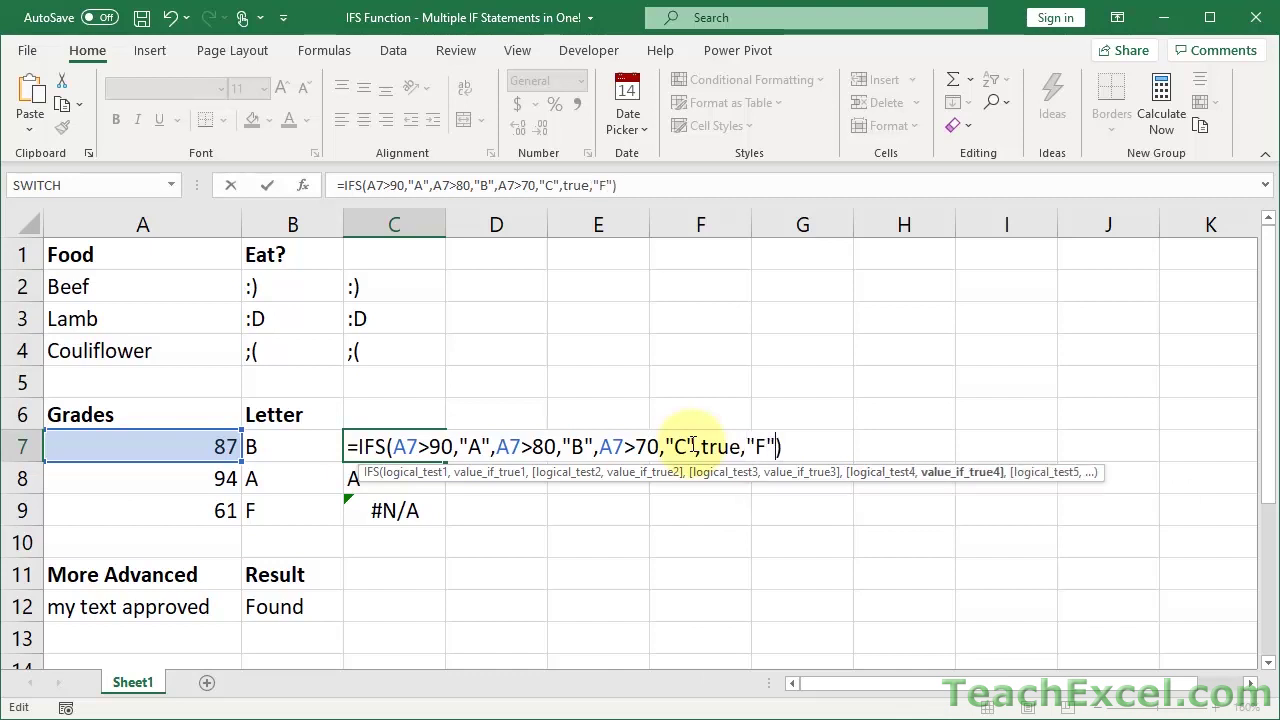
key("ctrl+Return")
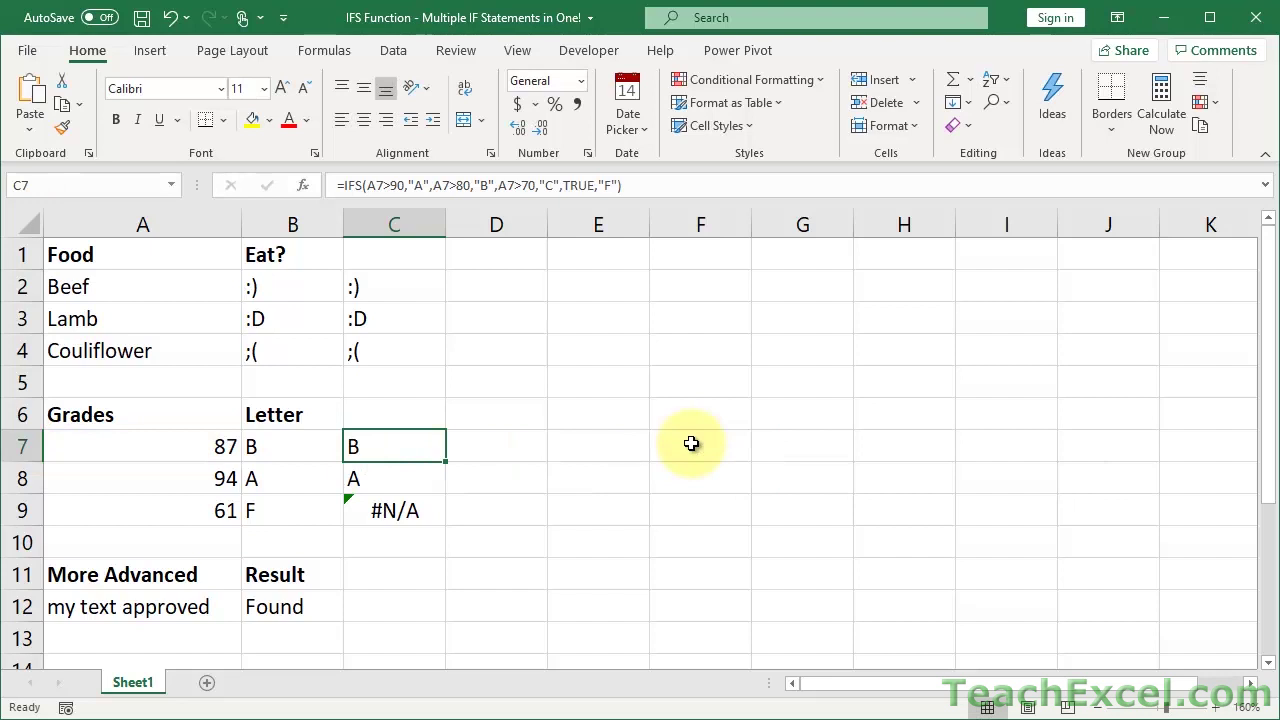
double_click(447, 459)
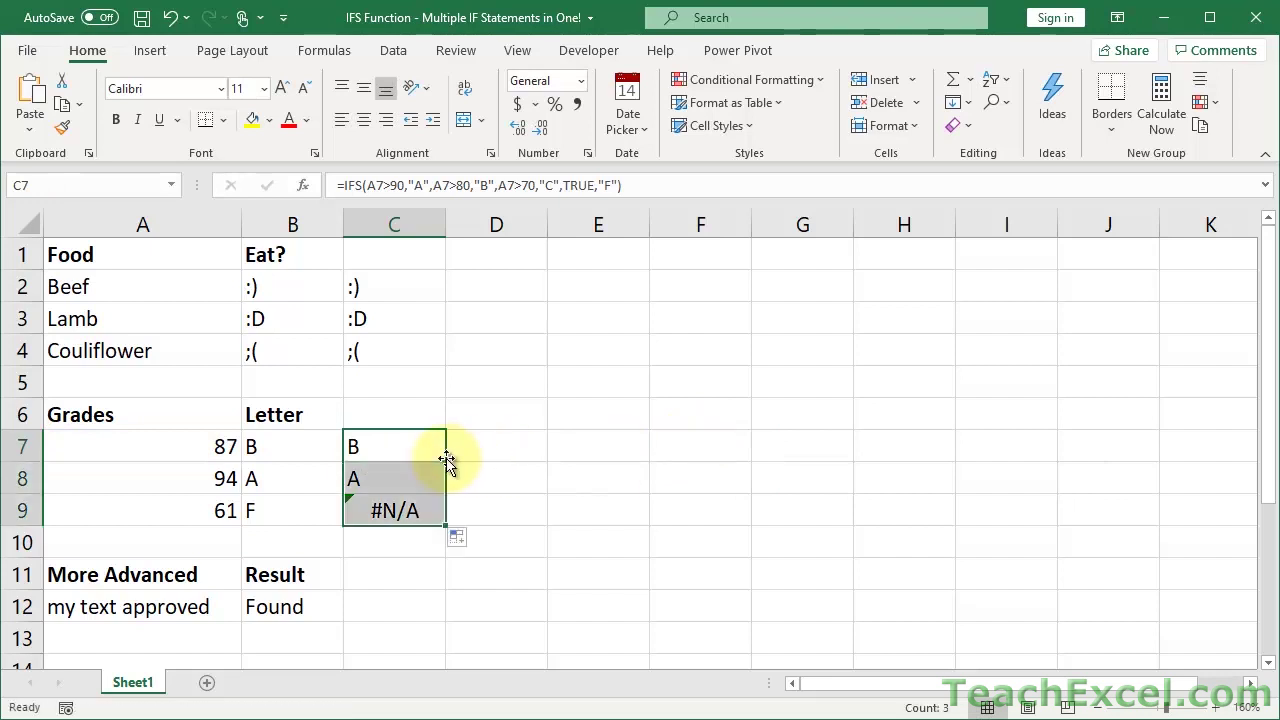
left_click(408, 514)
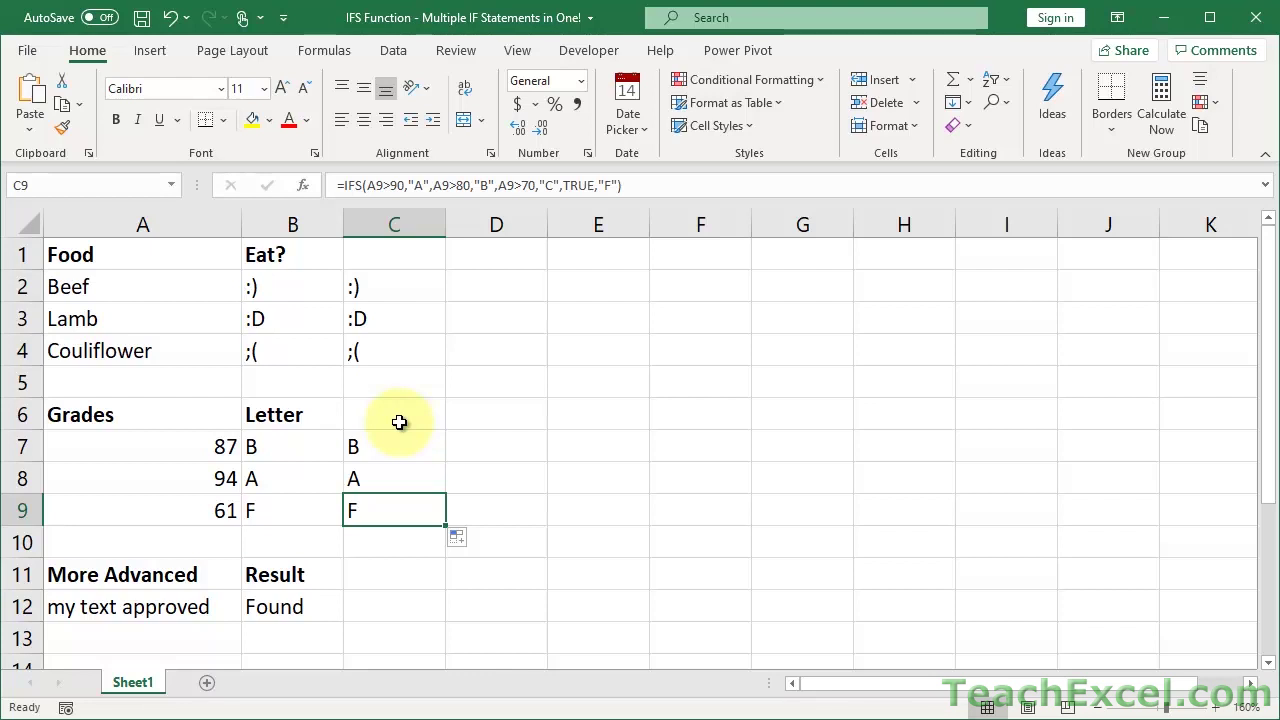
left_click_drag(181, 452, 186, 503)
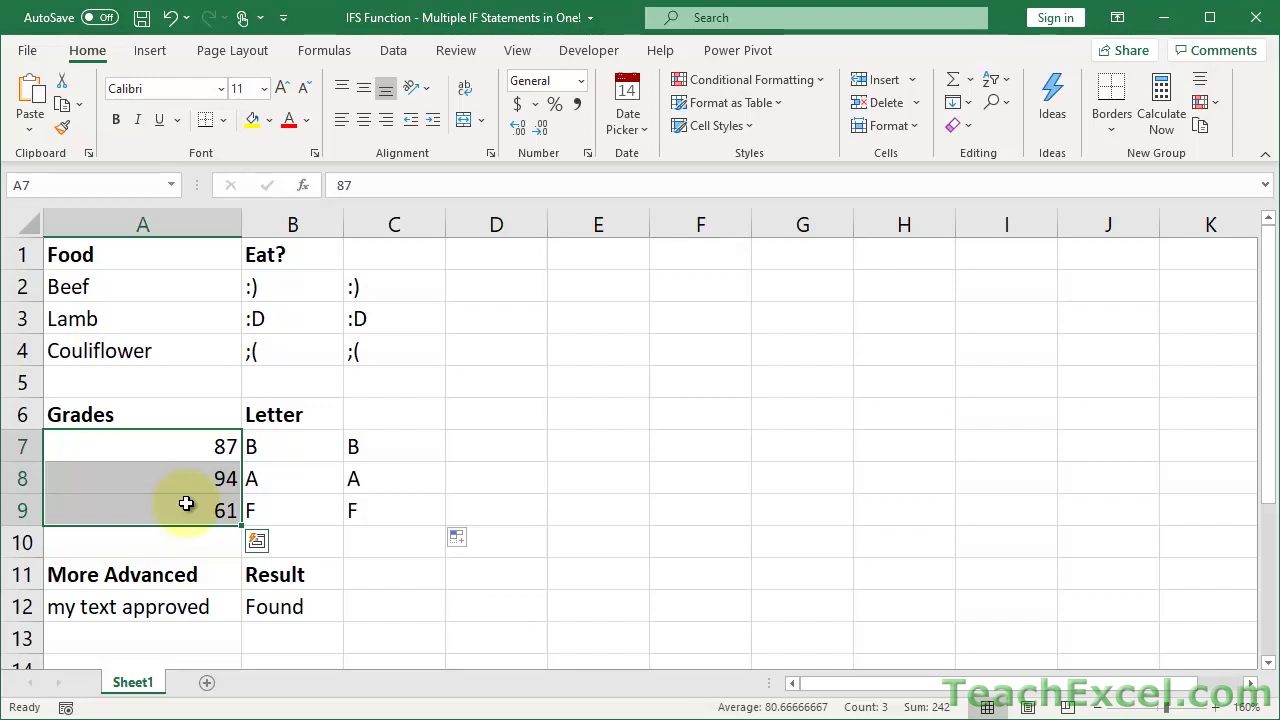
double_click(374, 446)
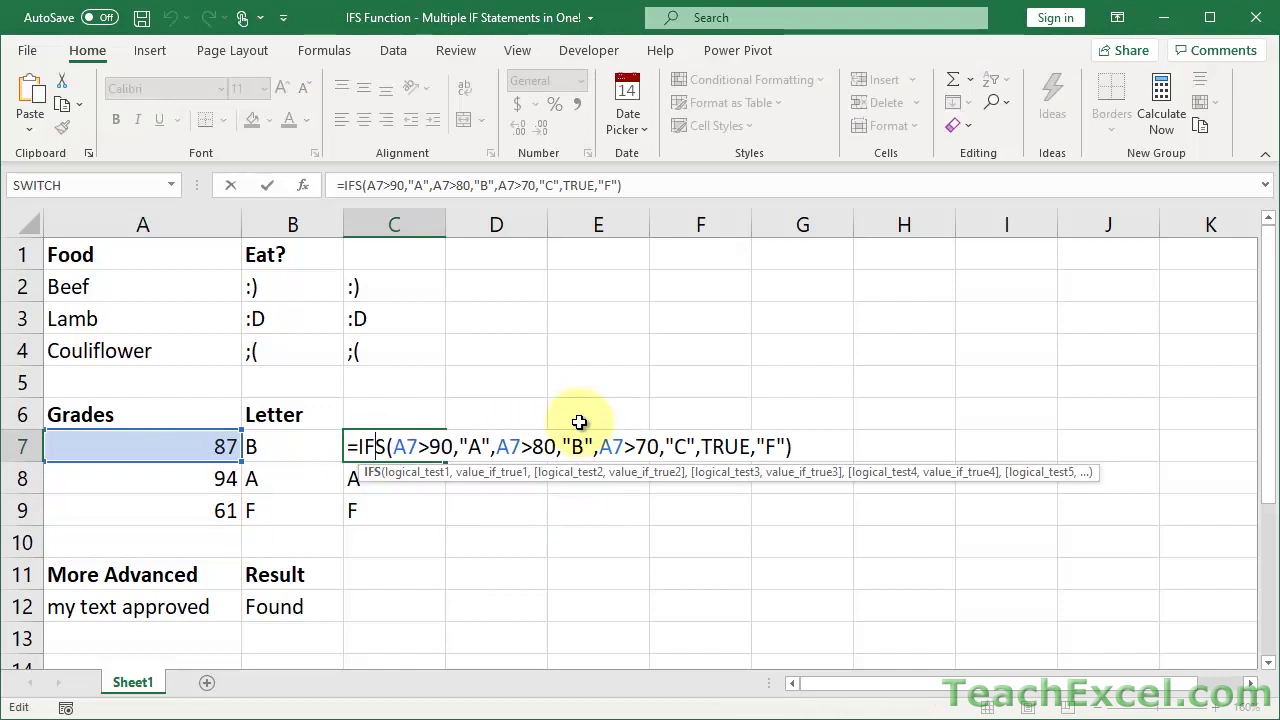
key("Escape")
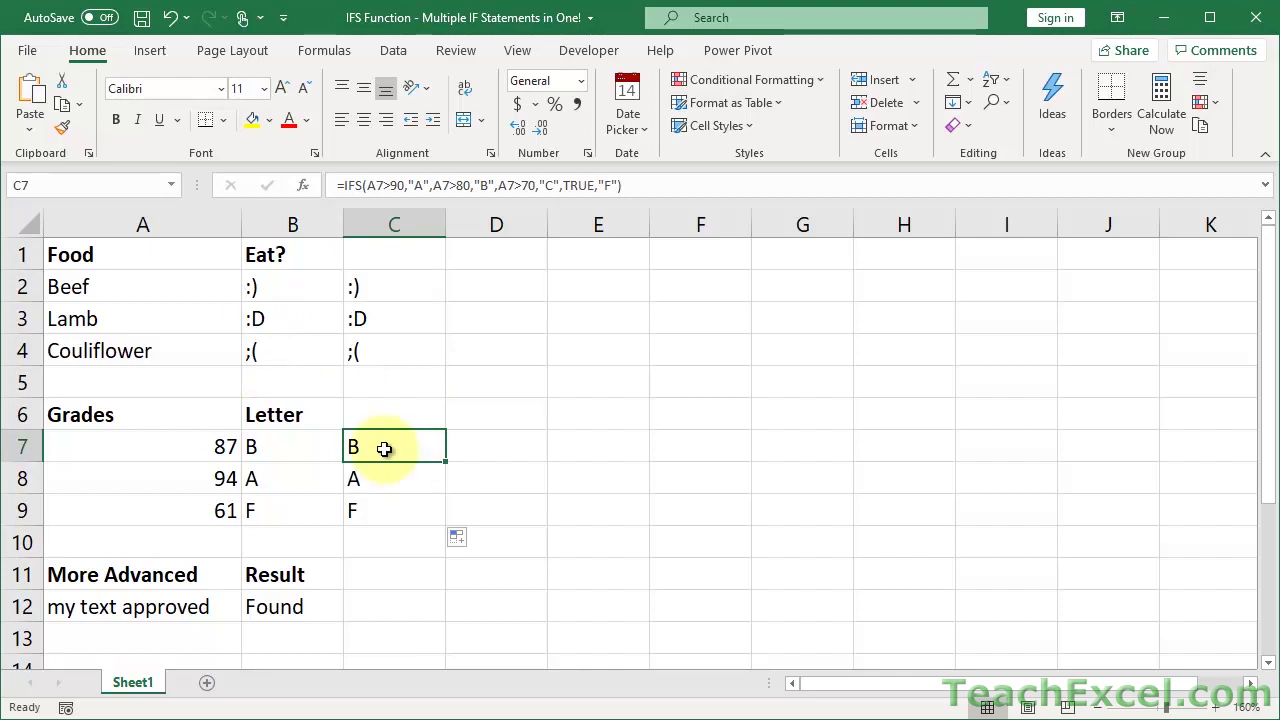
double_click(276, 607)
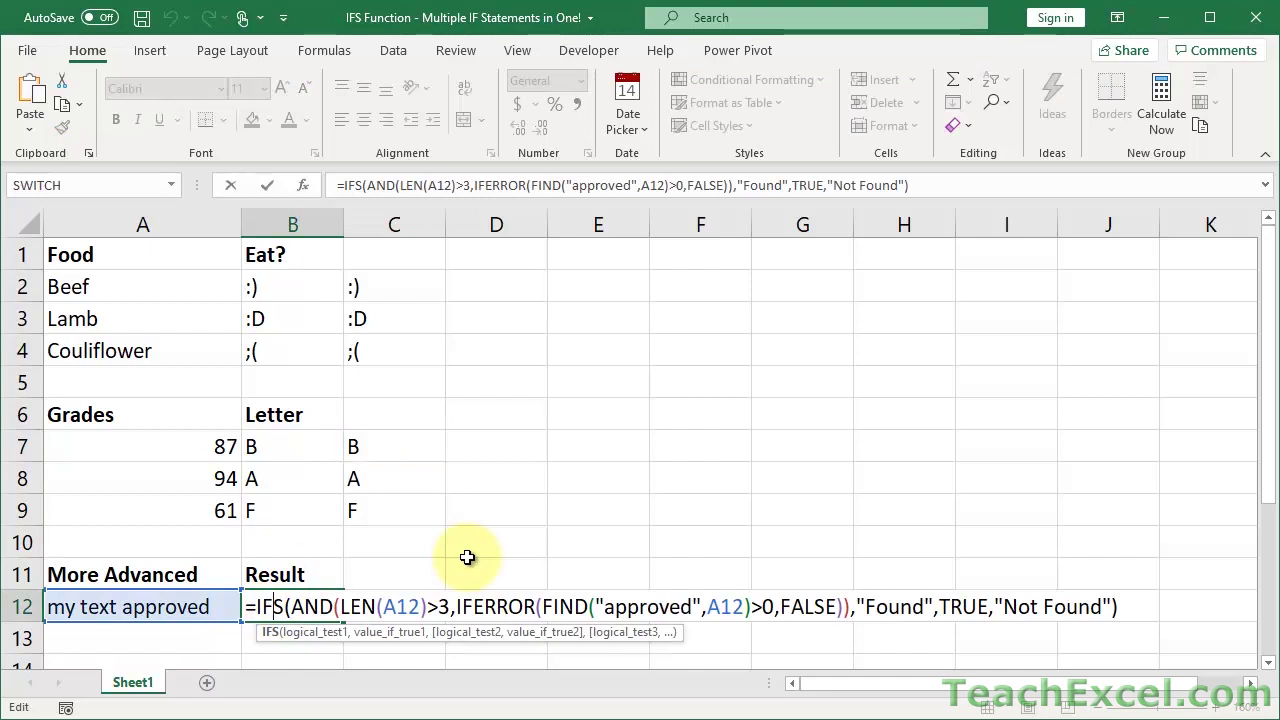
left_click_drag(292, 606, 851, 612)
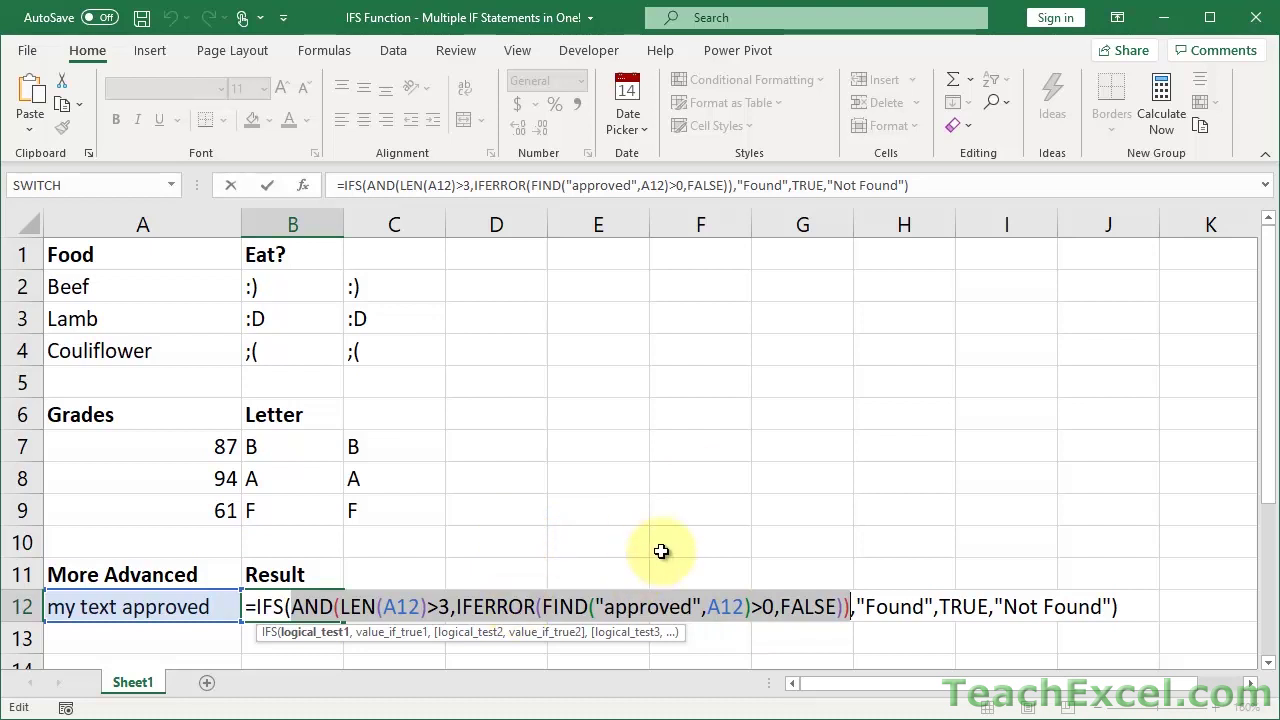
key("ctrl+Return")
key("Right")
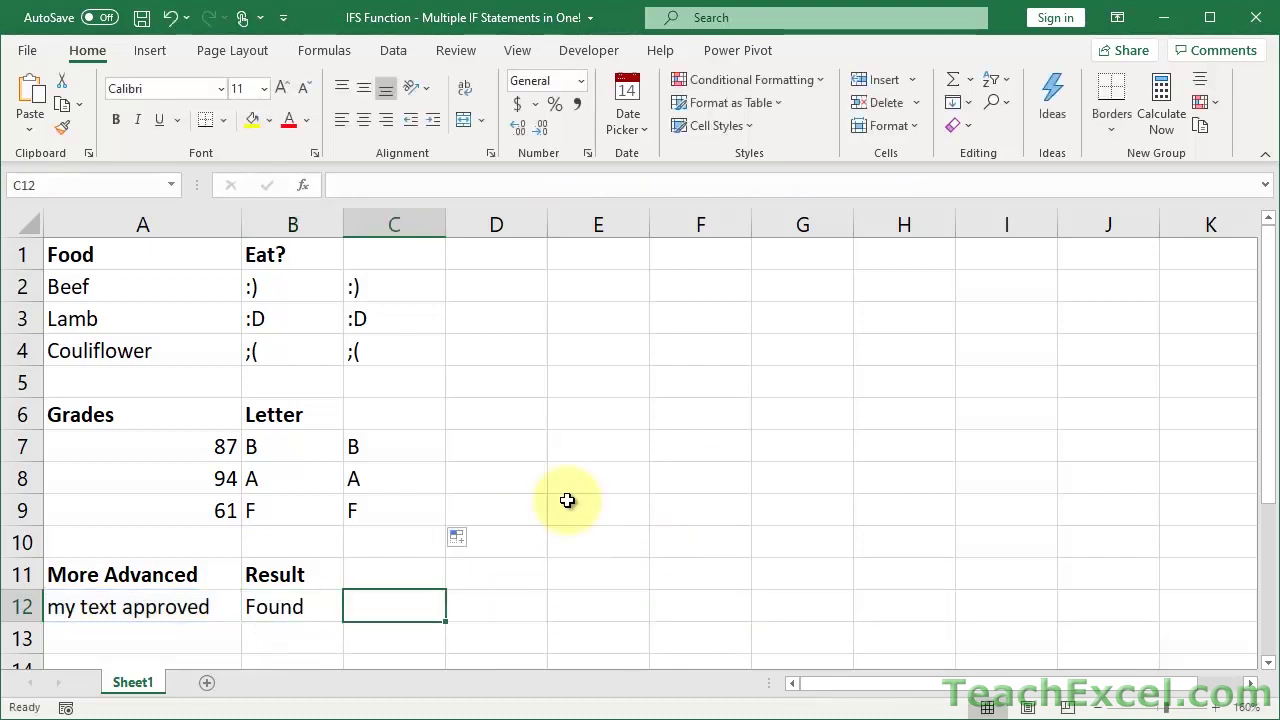
Begin C12's formula as =IFS(AND(LEN(A12)>5, followed by IFERROR.
type("=")
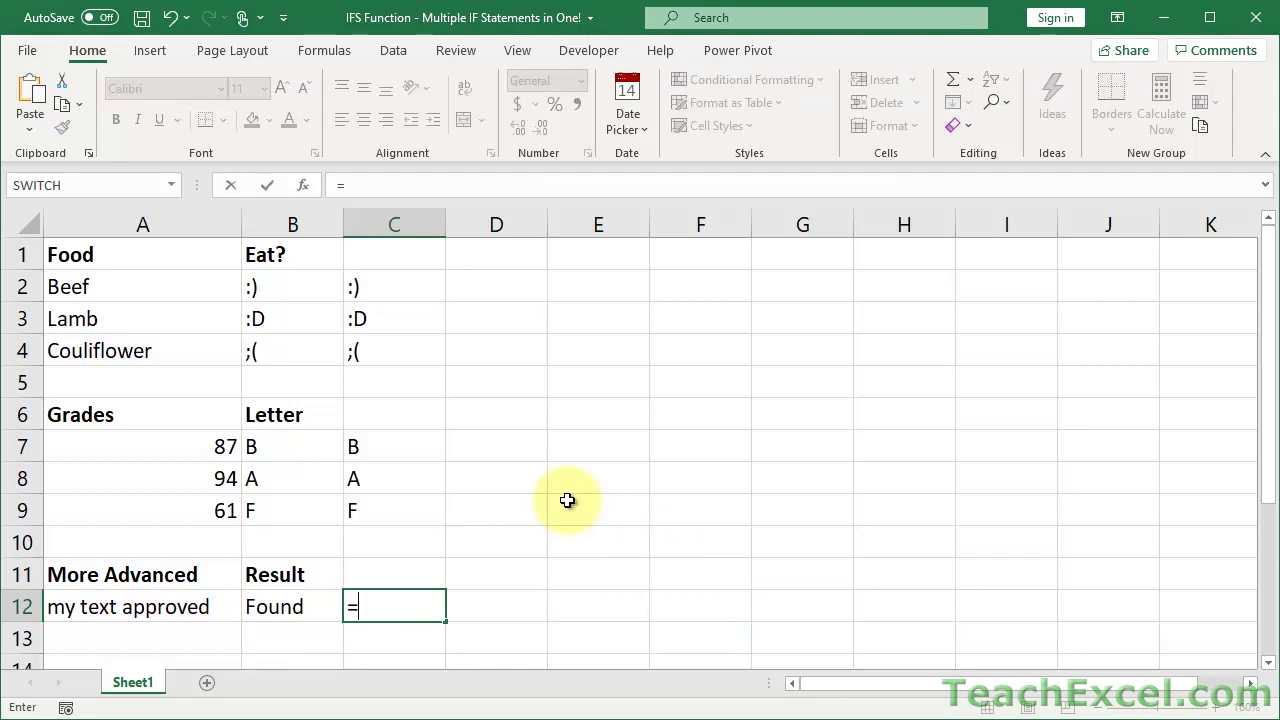
type("ifs")
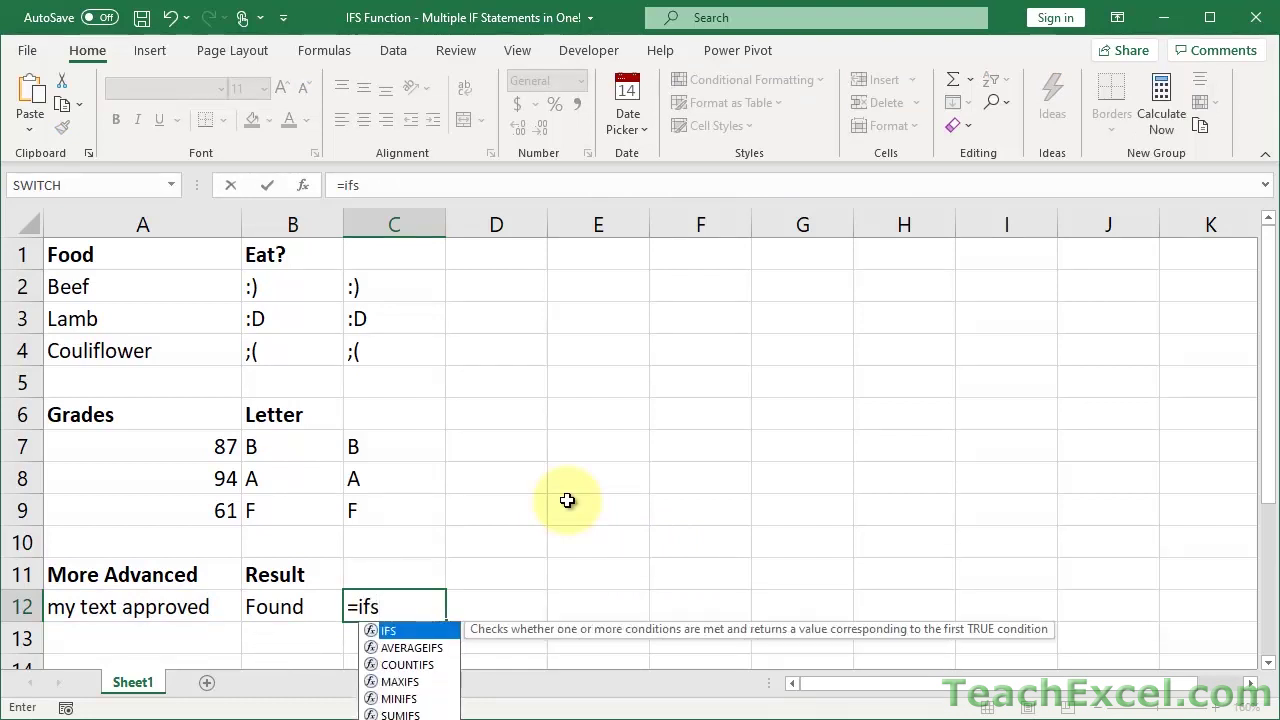
key("Tab")
type("and")
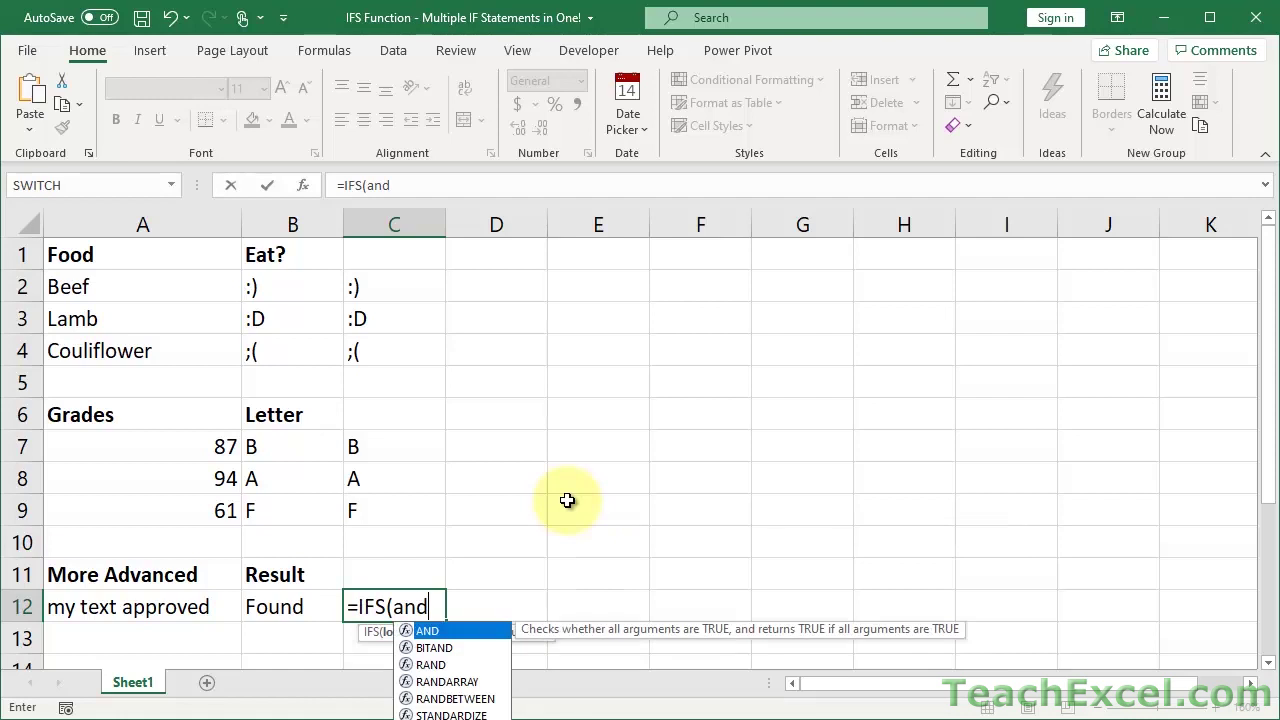
type("(len")
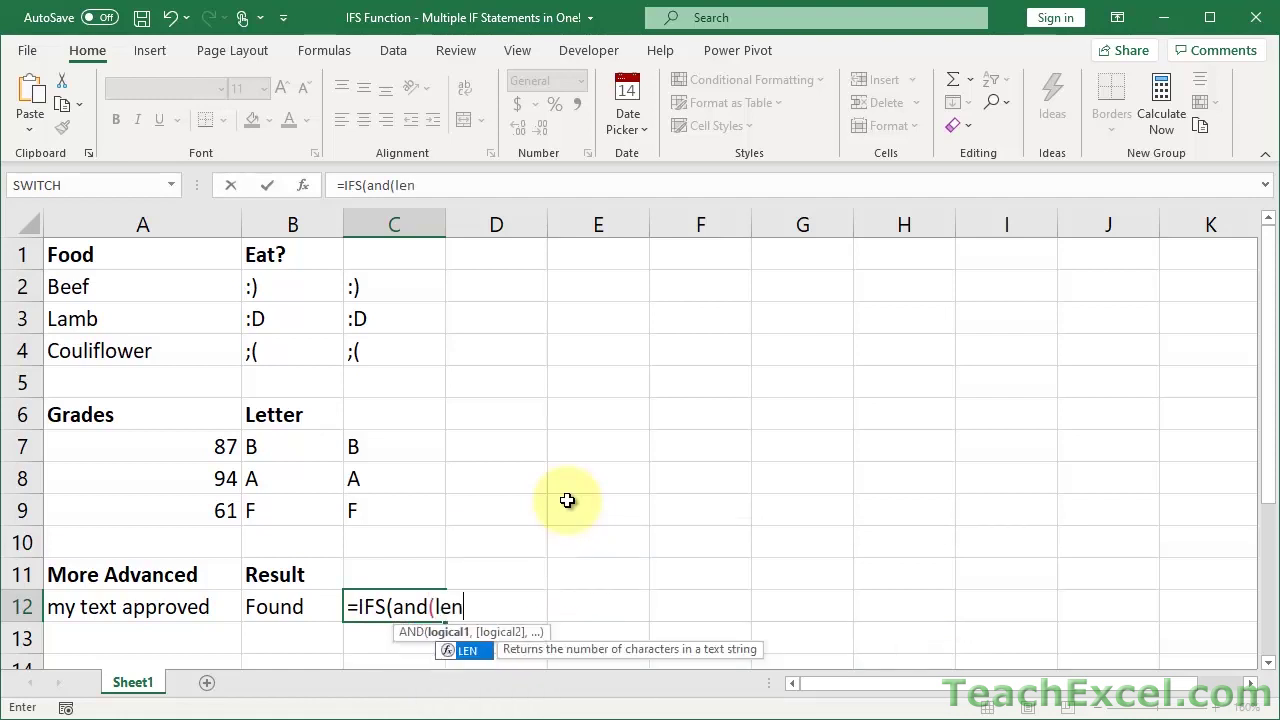
key("Tab")
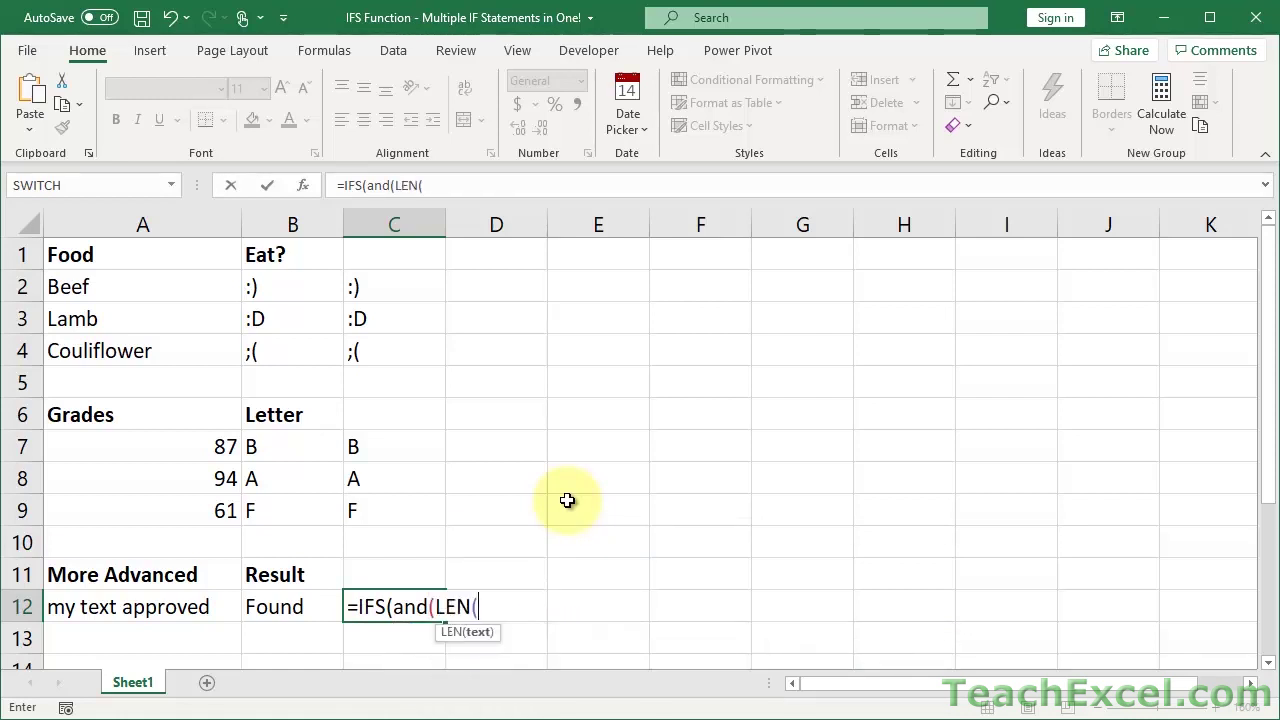
left_click(158, 603)
type(")")
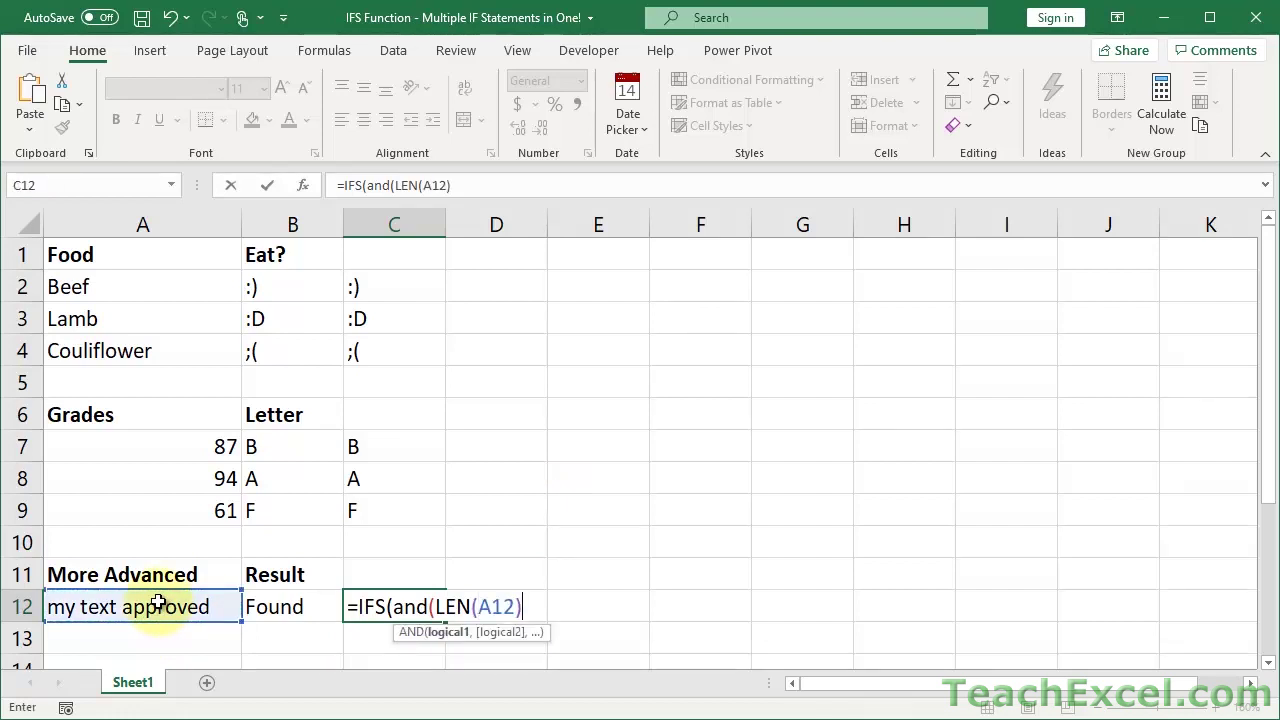
type(">5,")
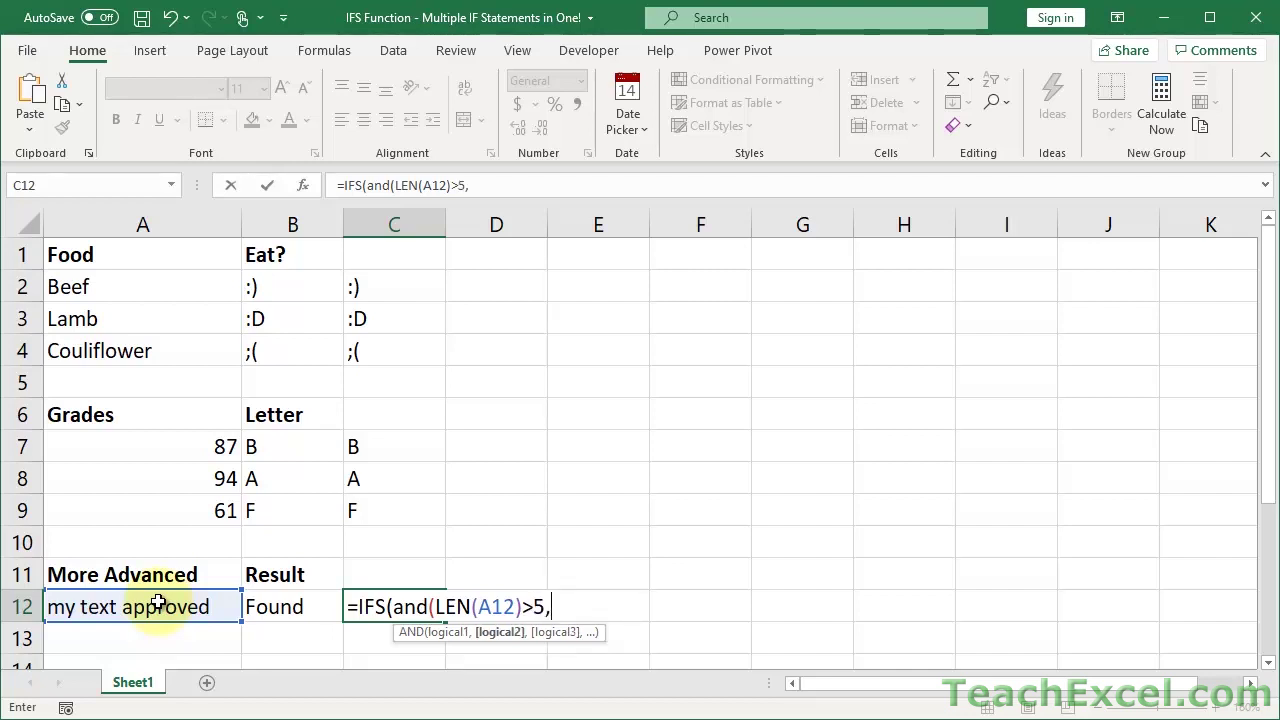
type("ife")
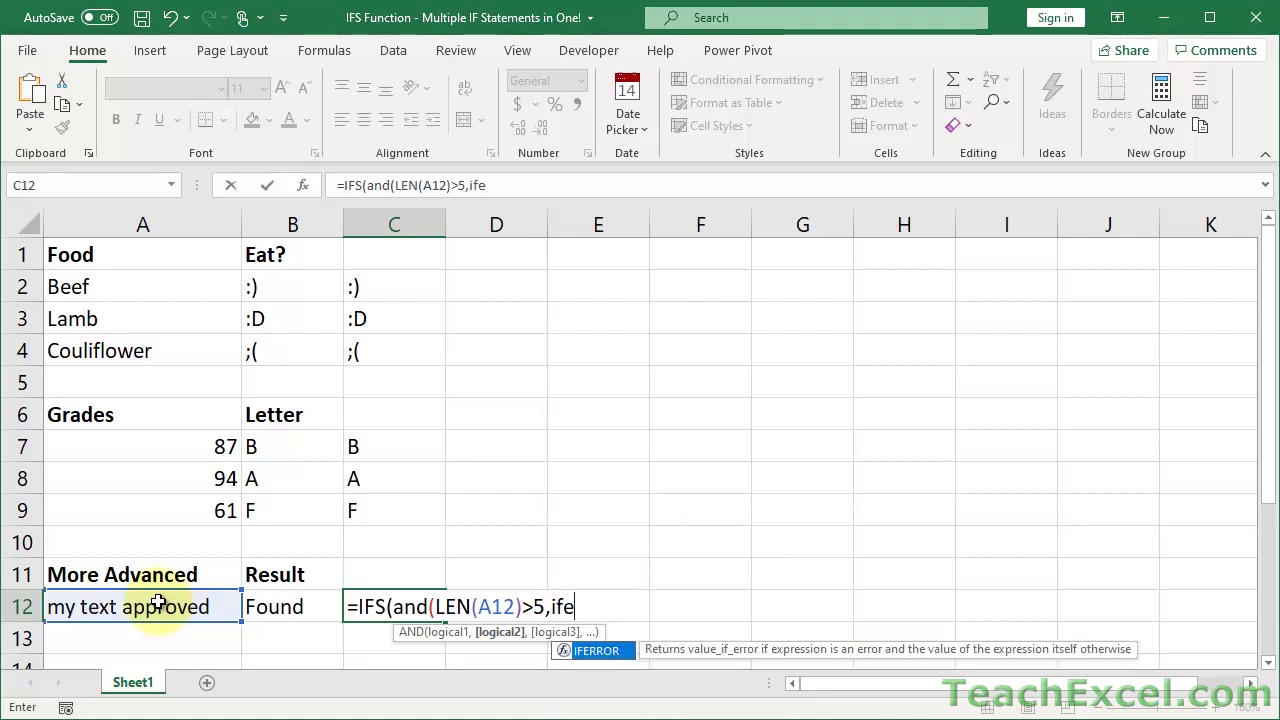
key("Tab")
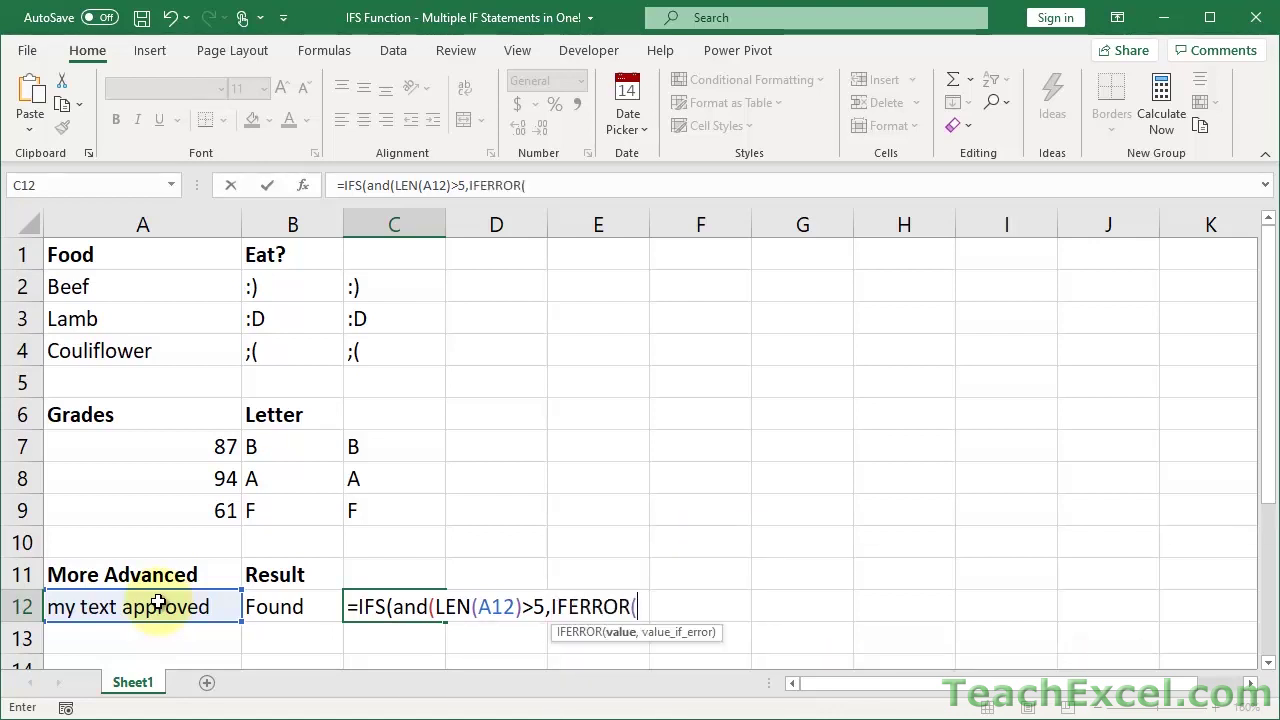
Finish with FIND("approved",A12)>0,FALSE, returning "Found" and a TRUE "Not Found" fallback.
type("find")
key("Tab")
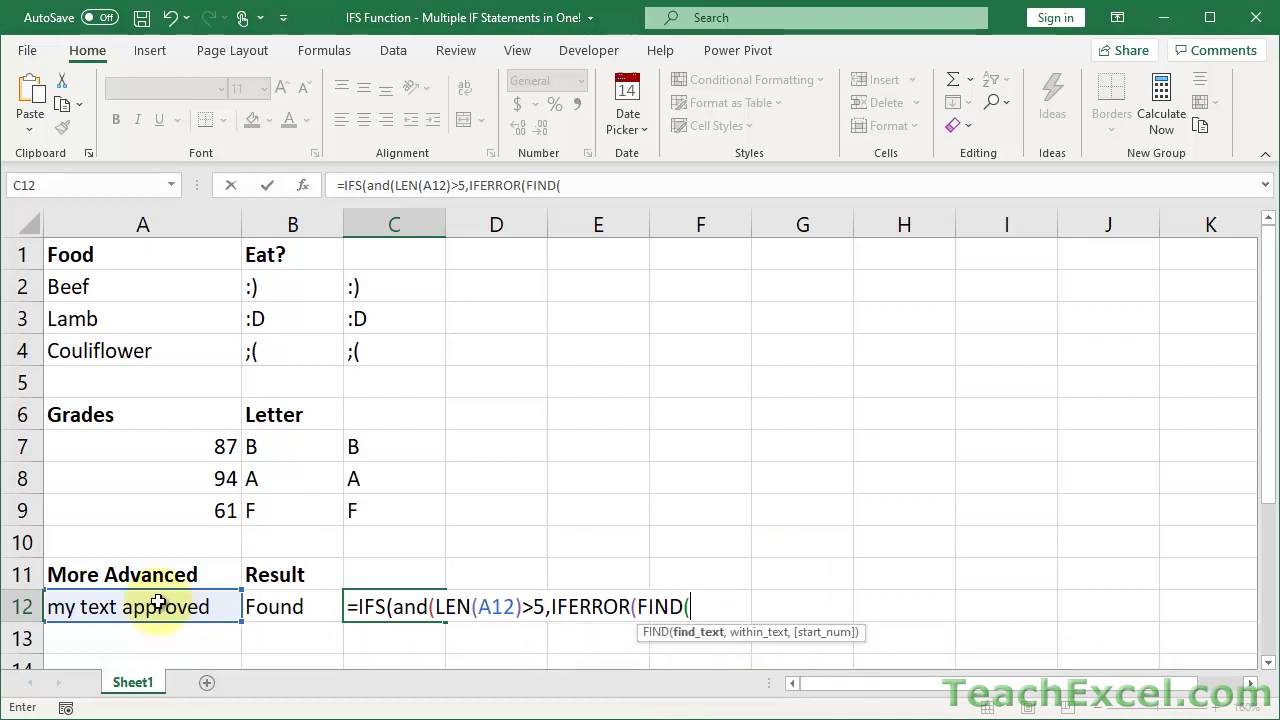
type("\"ap")
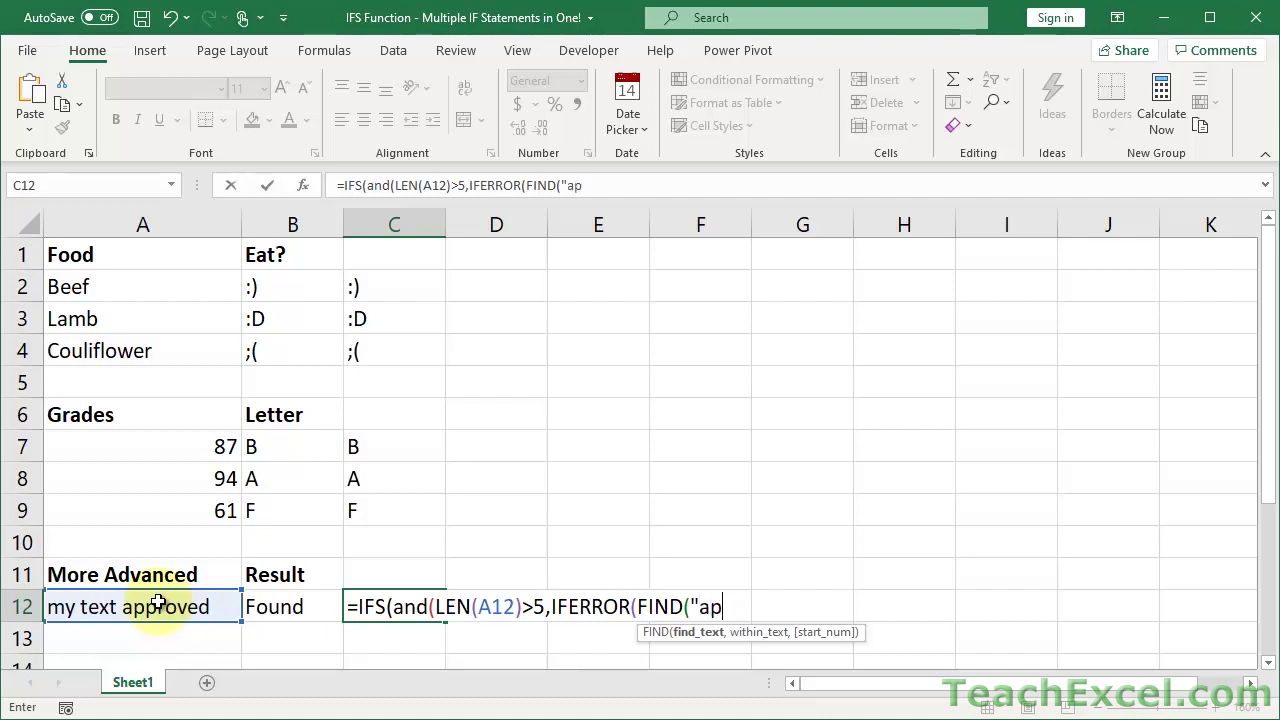
type("proved\"")
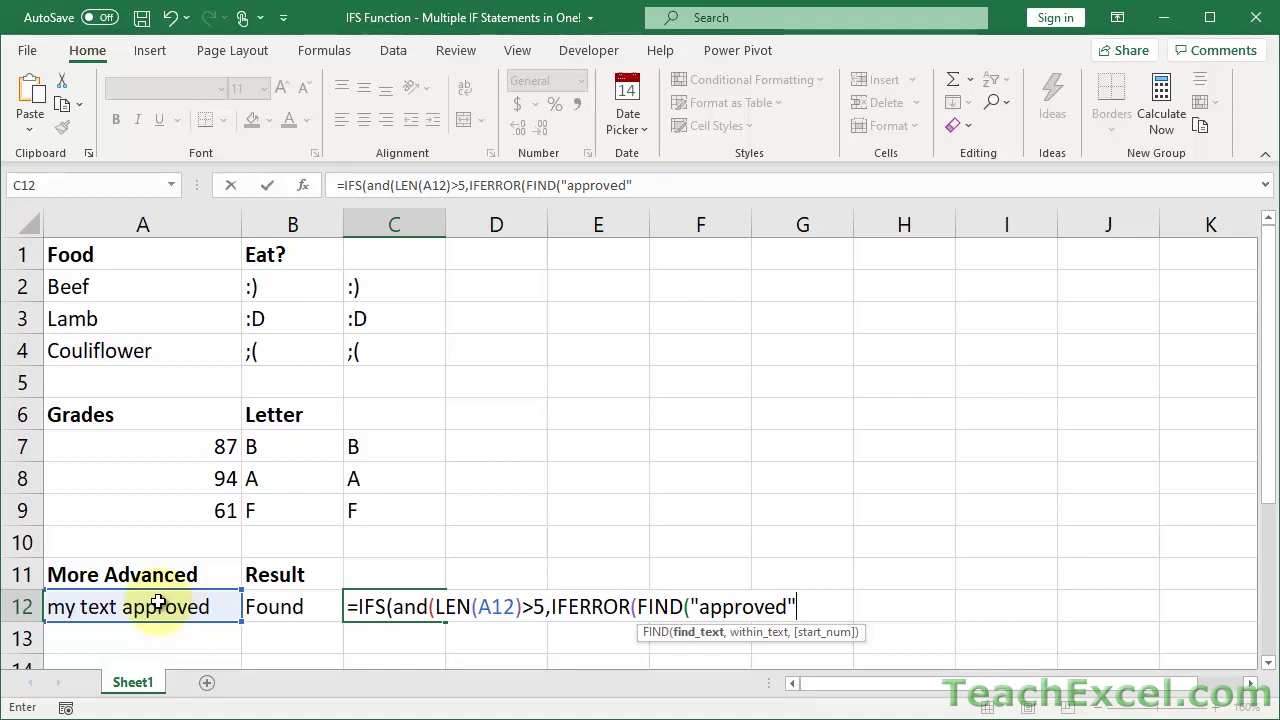
type(",")
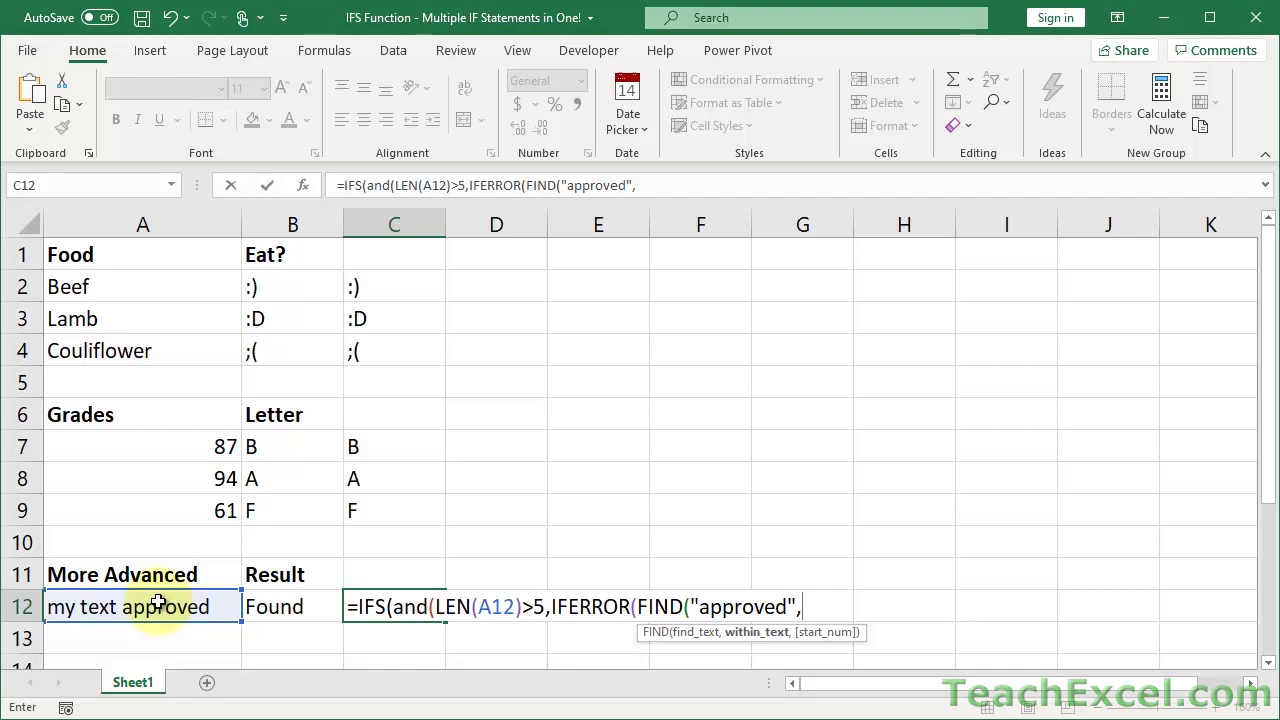
left_click(155, 609)
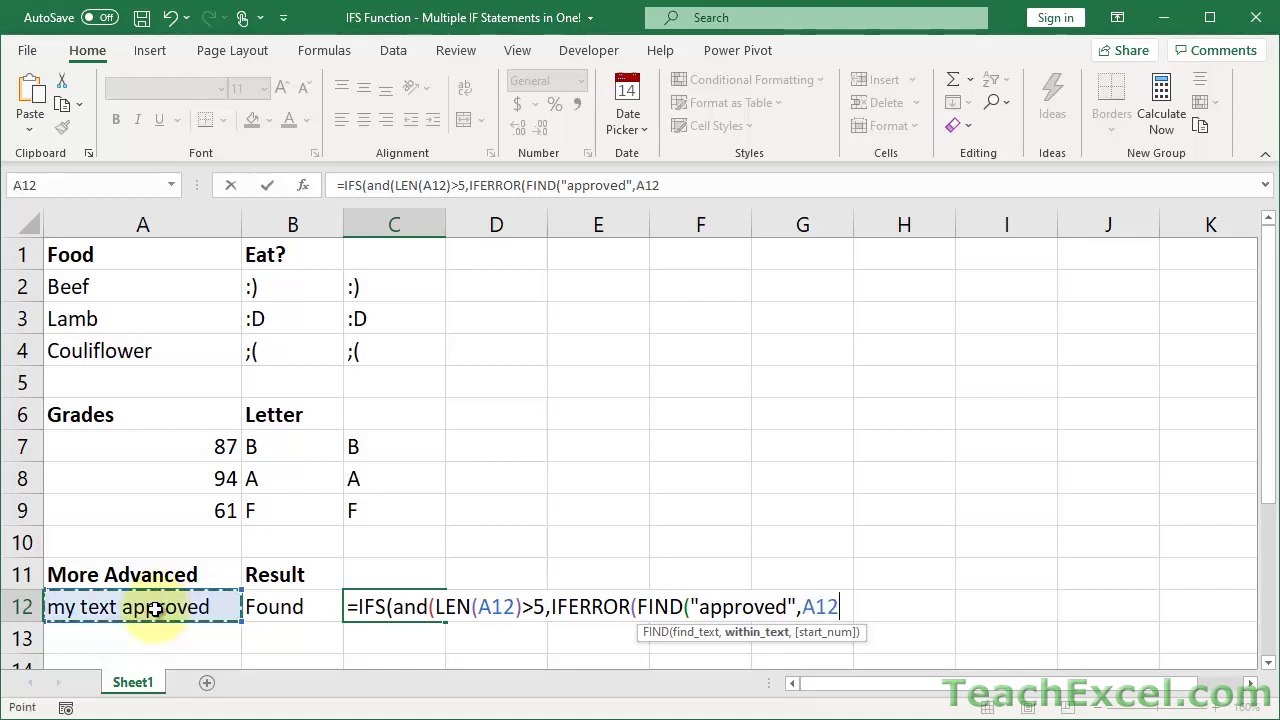
type(")>")
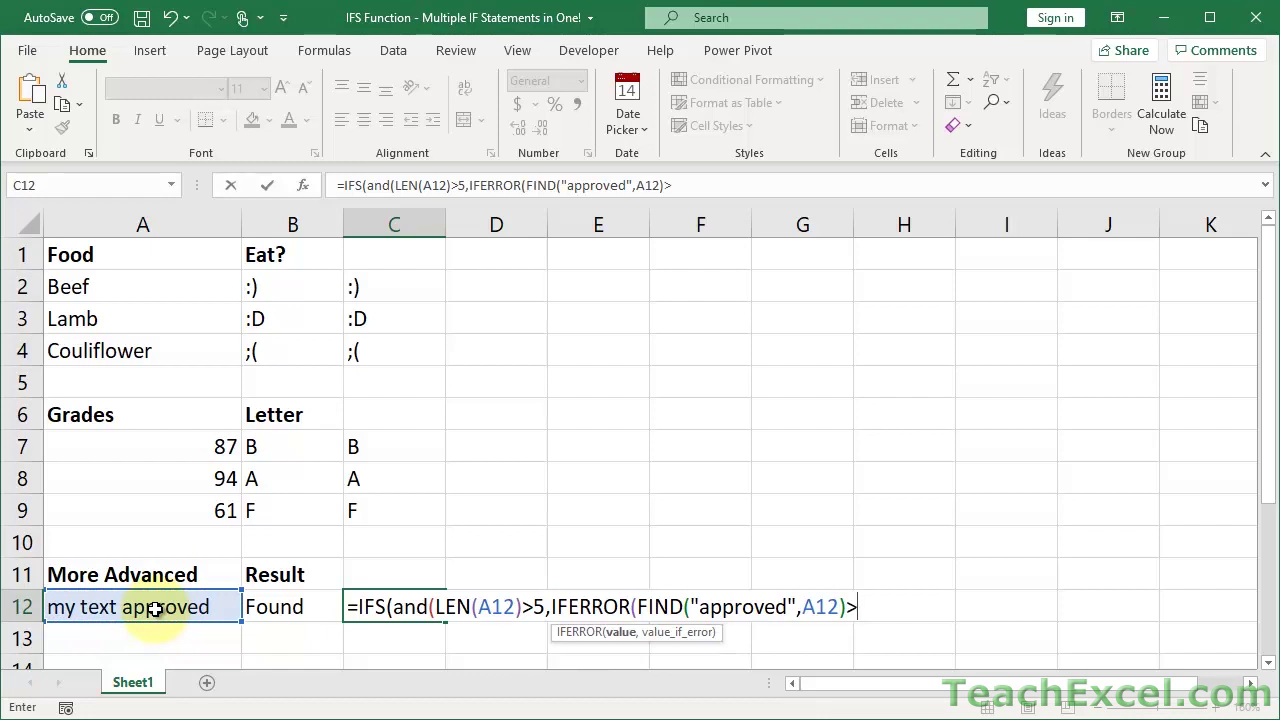
type("0,fa")
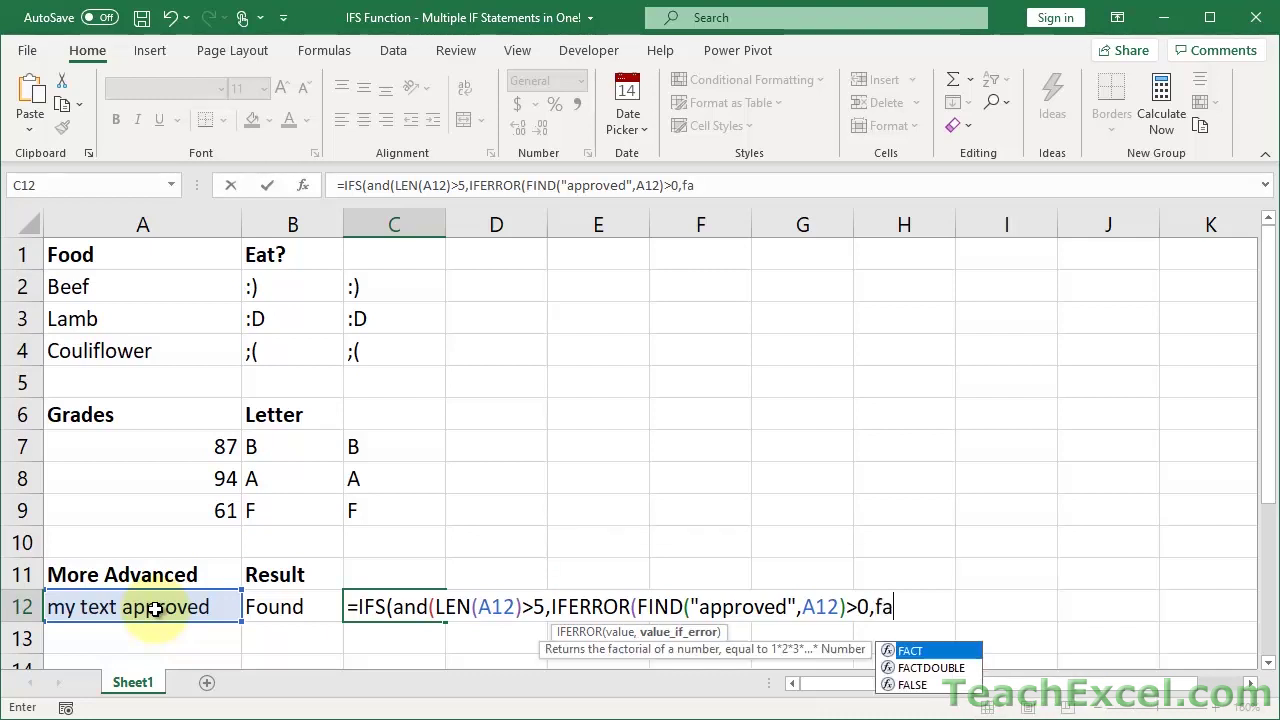
type("lse)")
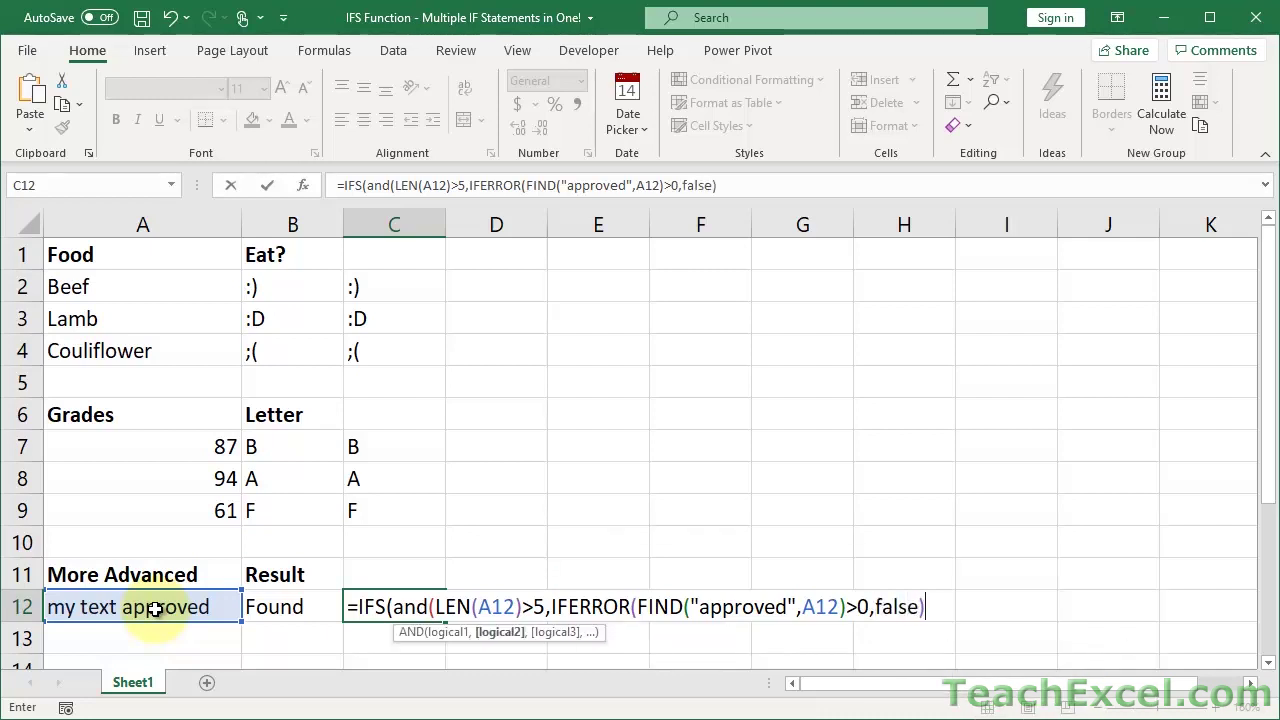
type("),")
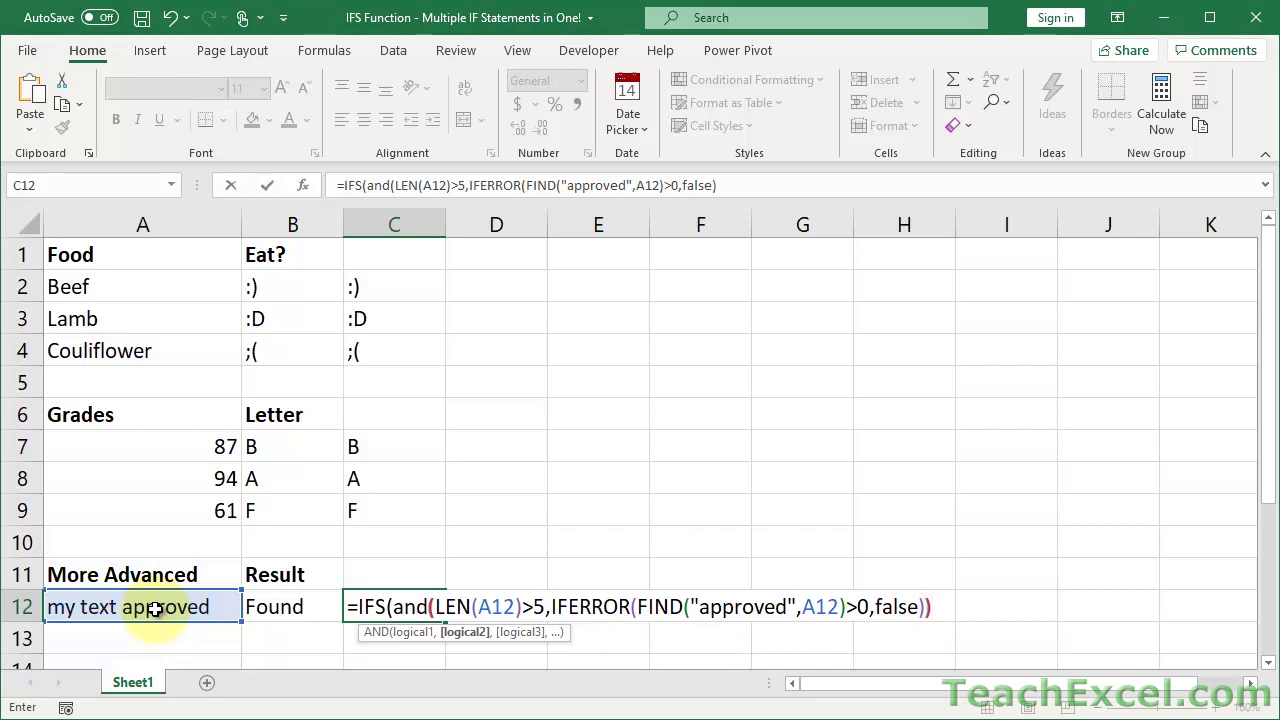
type("\"Found\"")
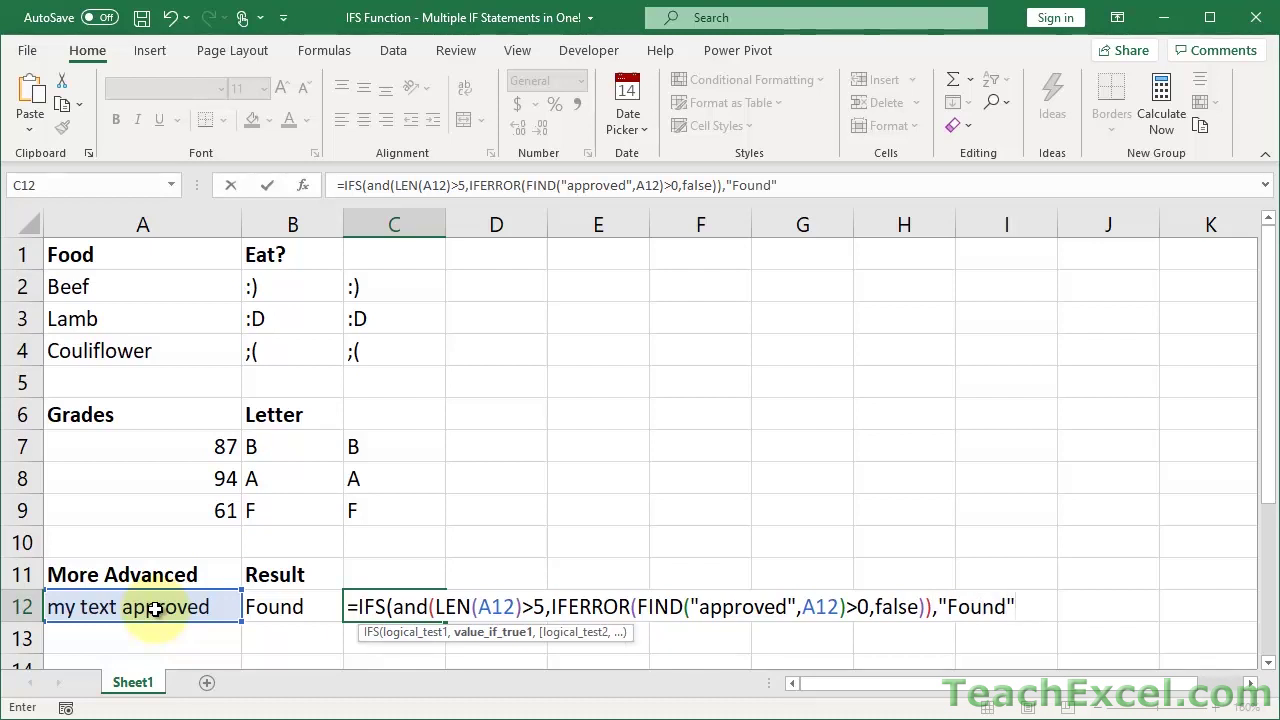
type(",true")
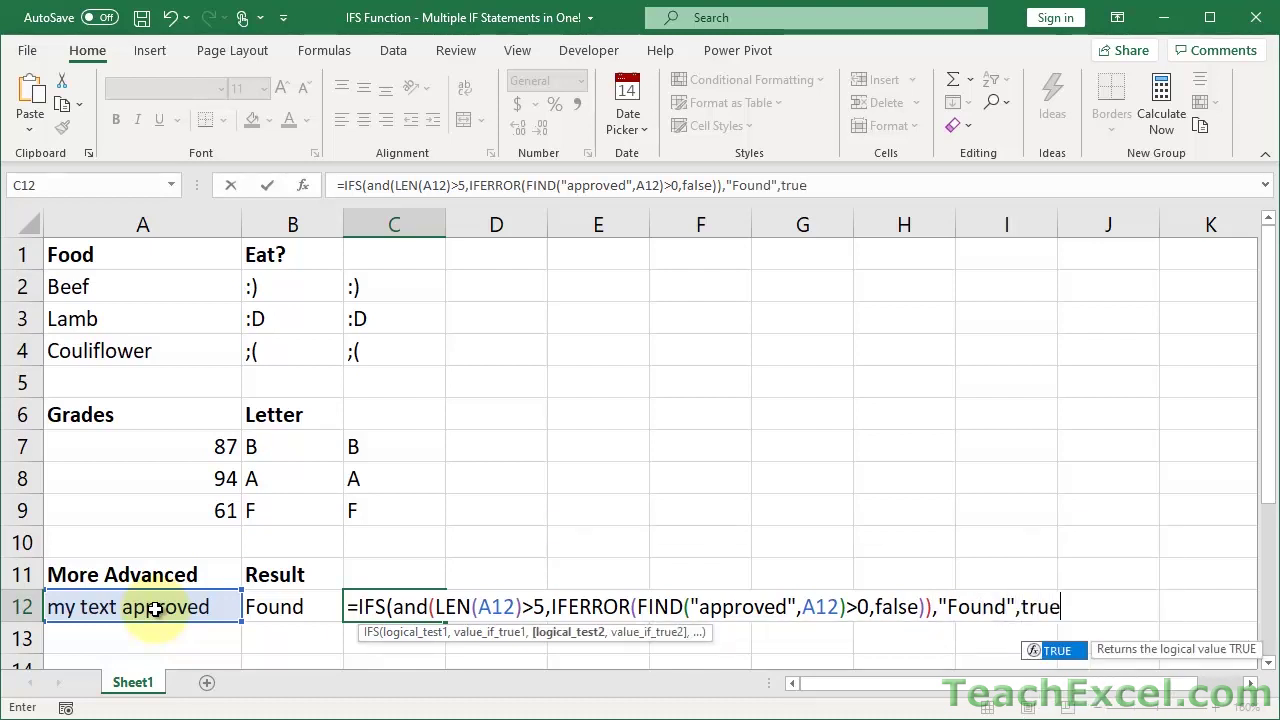
type(",\"")
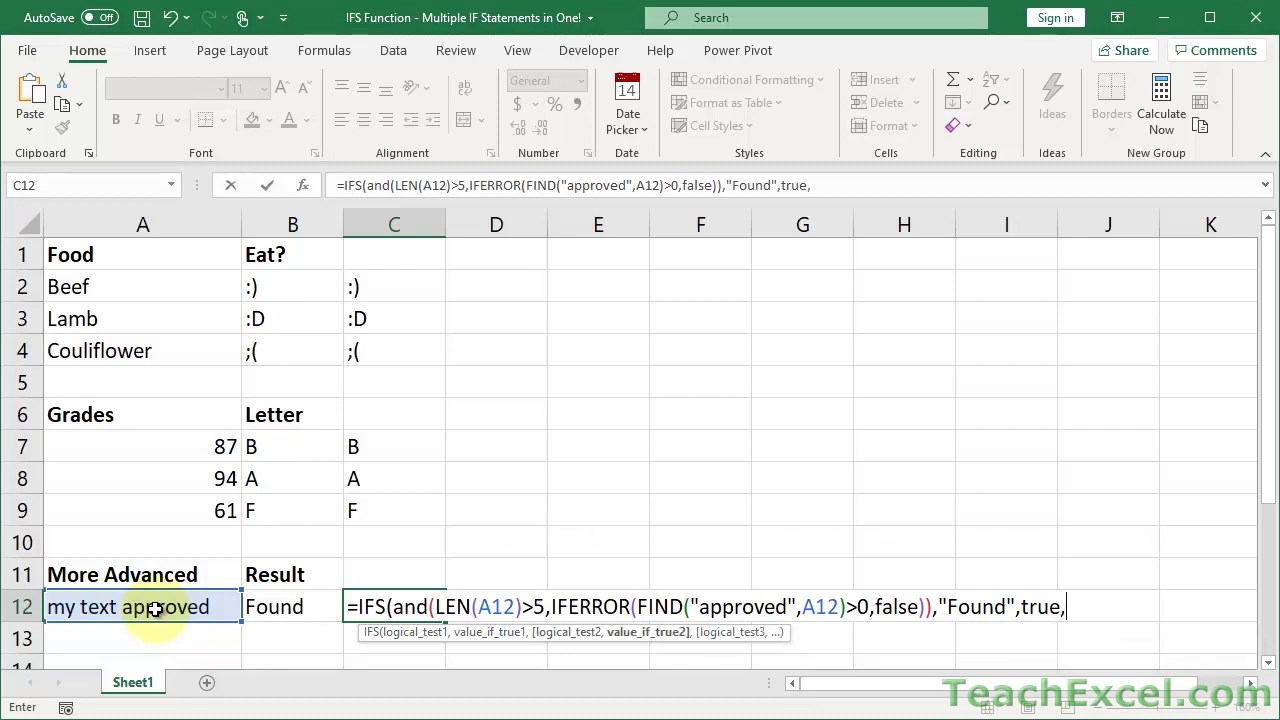
type("Not Foud")
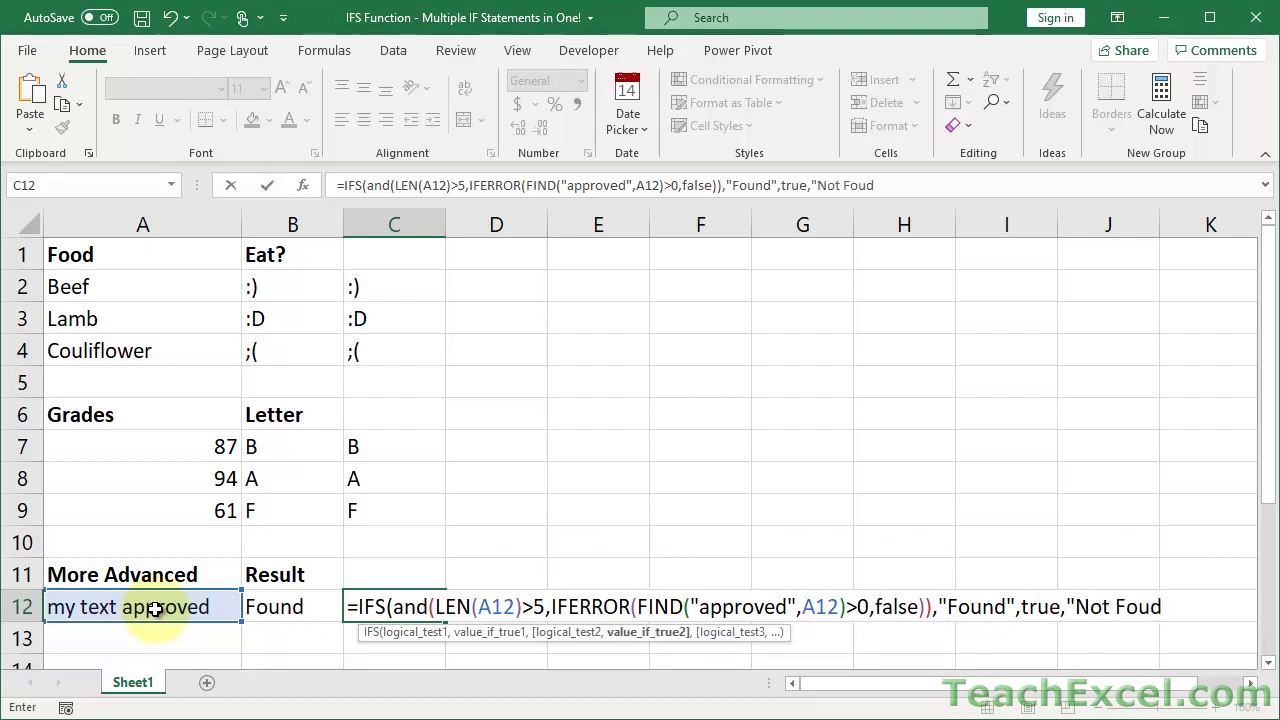
key("BackSpace")
type("nd\")")
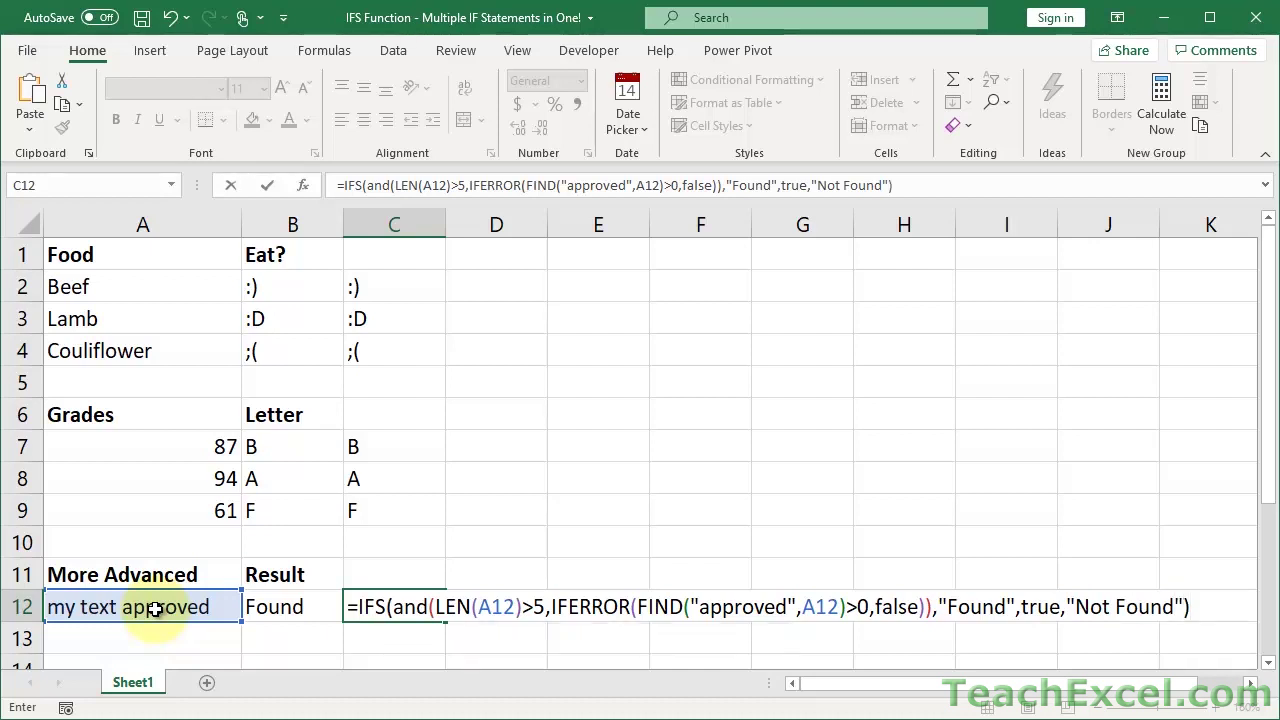
key("ctrl+Return")
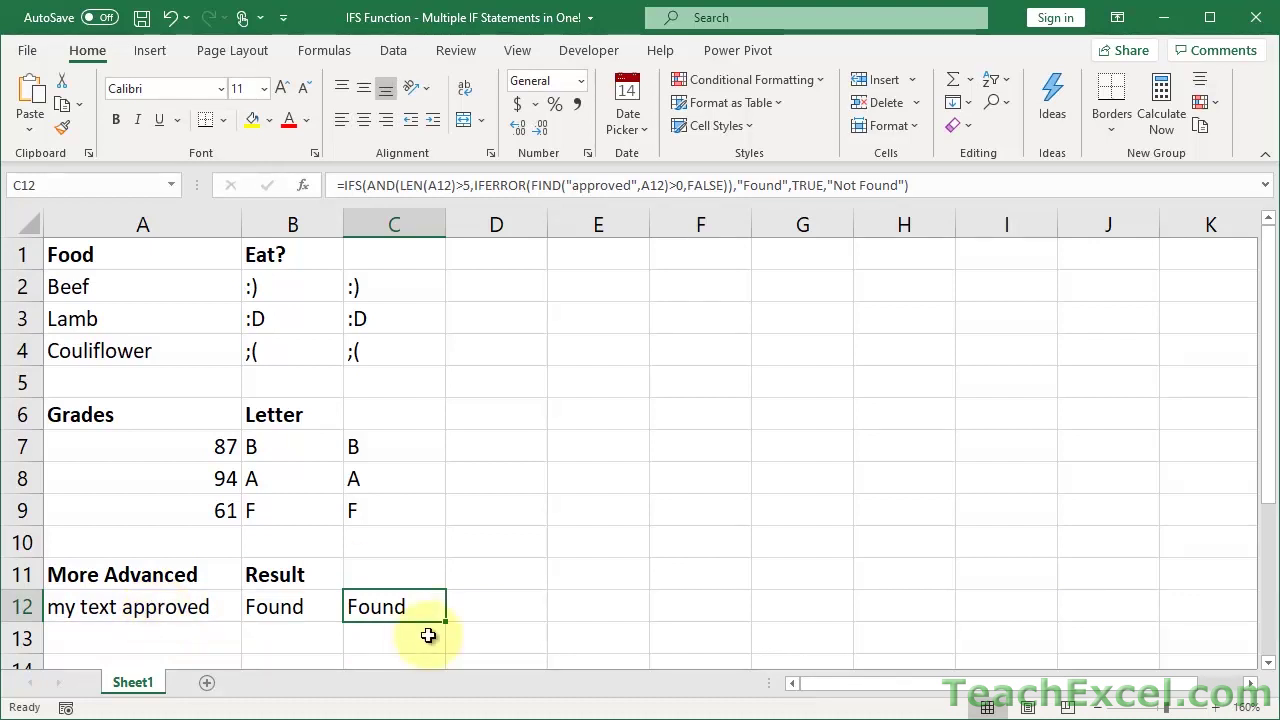
left_click(1268, 664)
Enter a =LEN(A12) test formula in empty cell B14.
scroll(1268, 666, "down", 3)
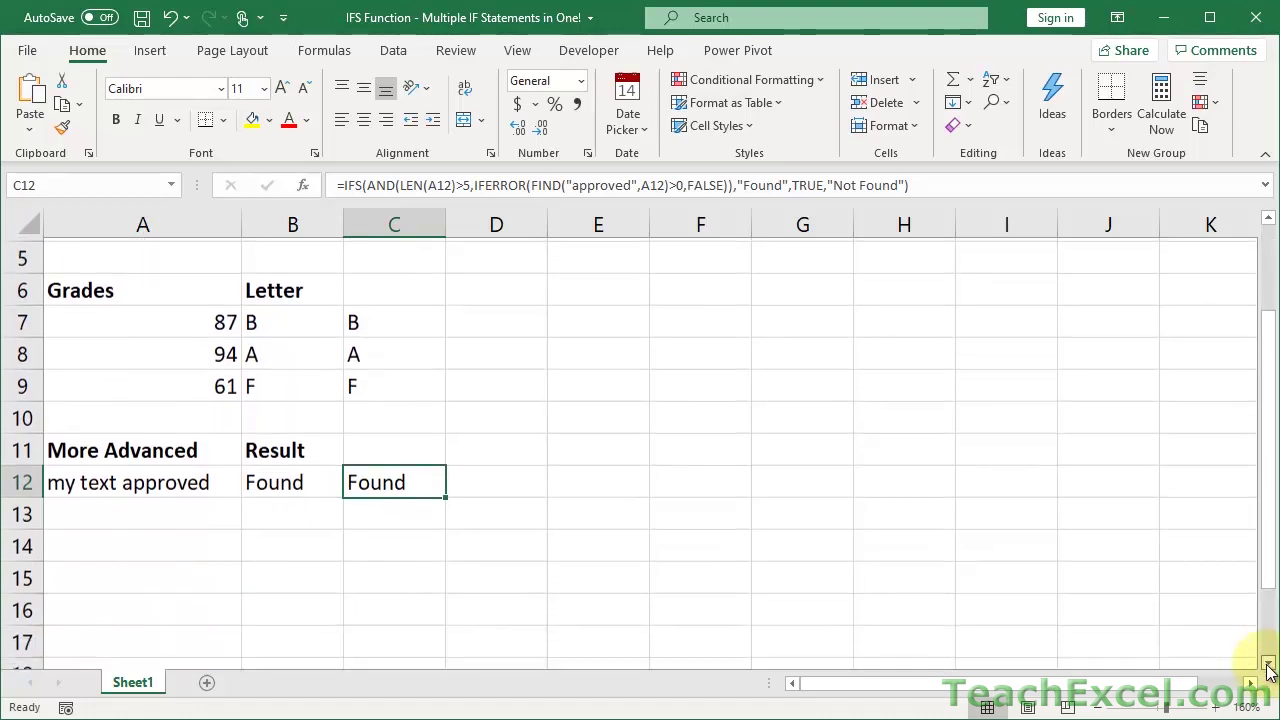
left_click(317, 287)
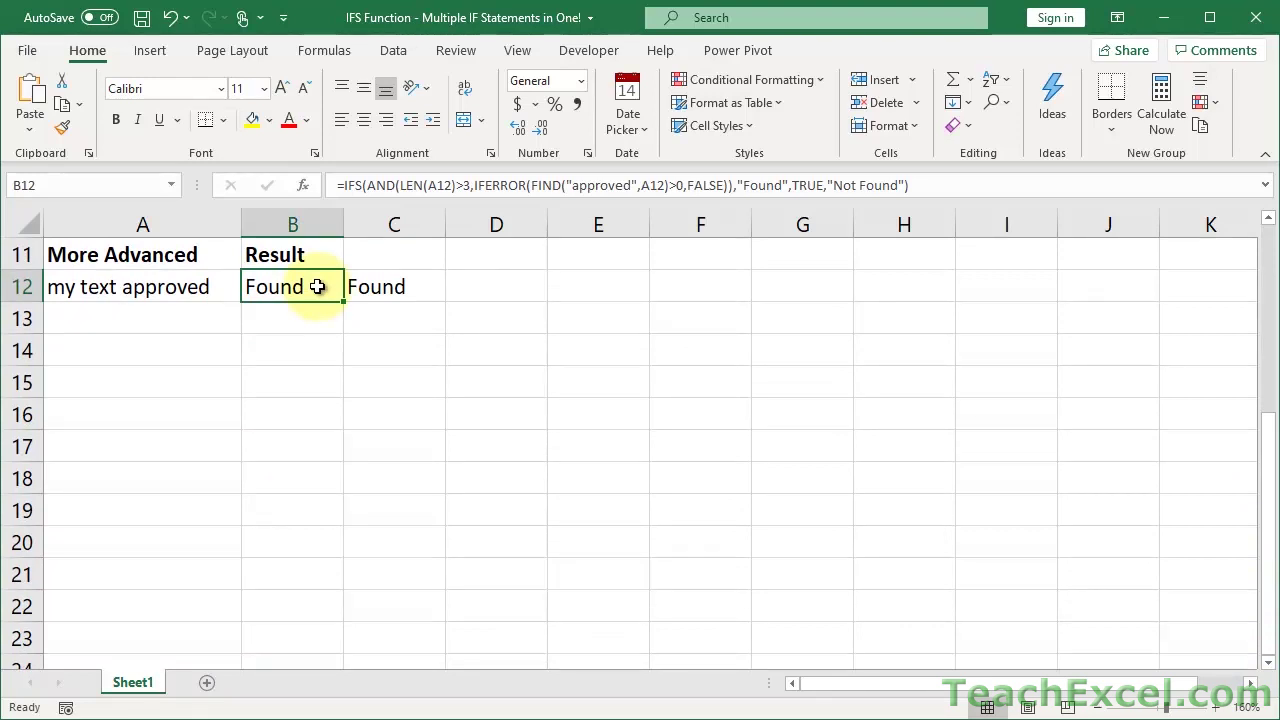
left_click(314, 346)
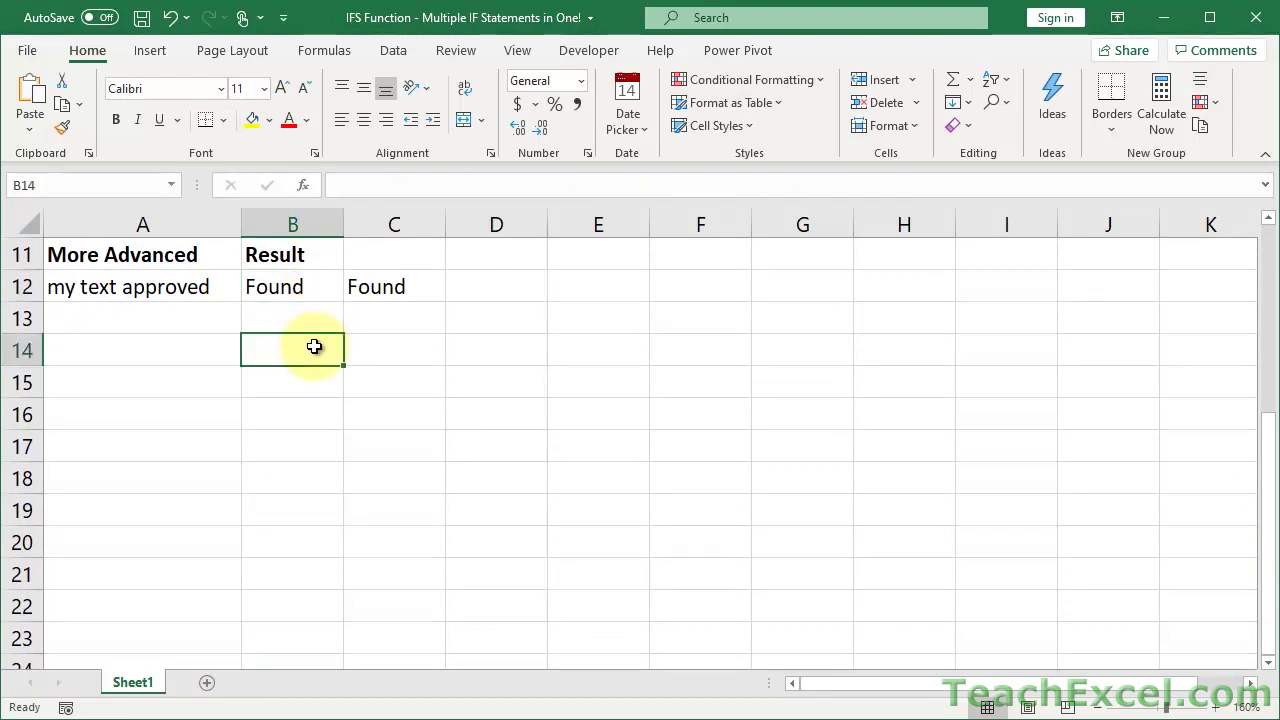
type("=len")
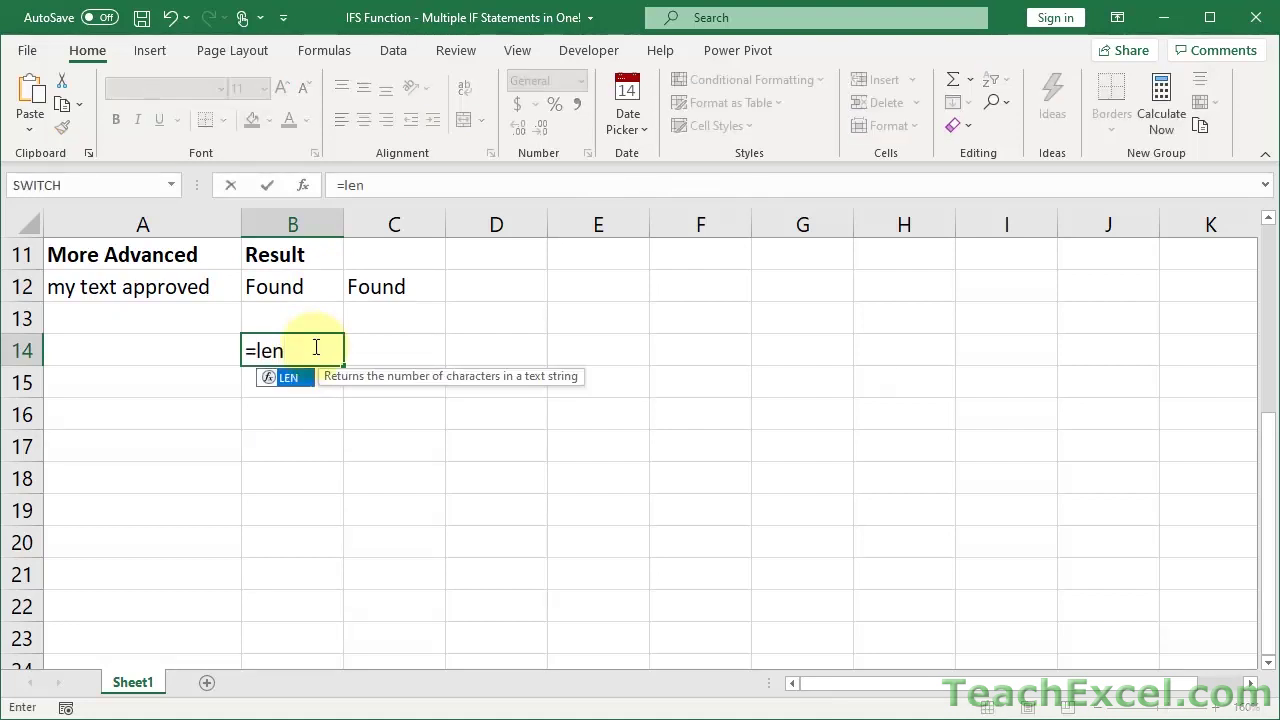
key("Tab")
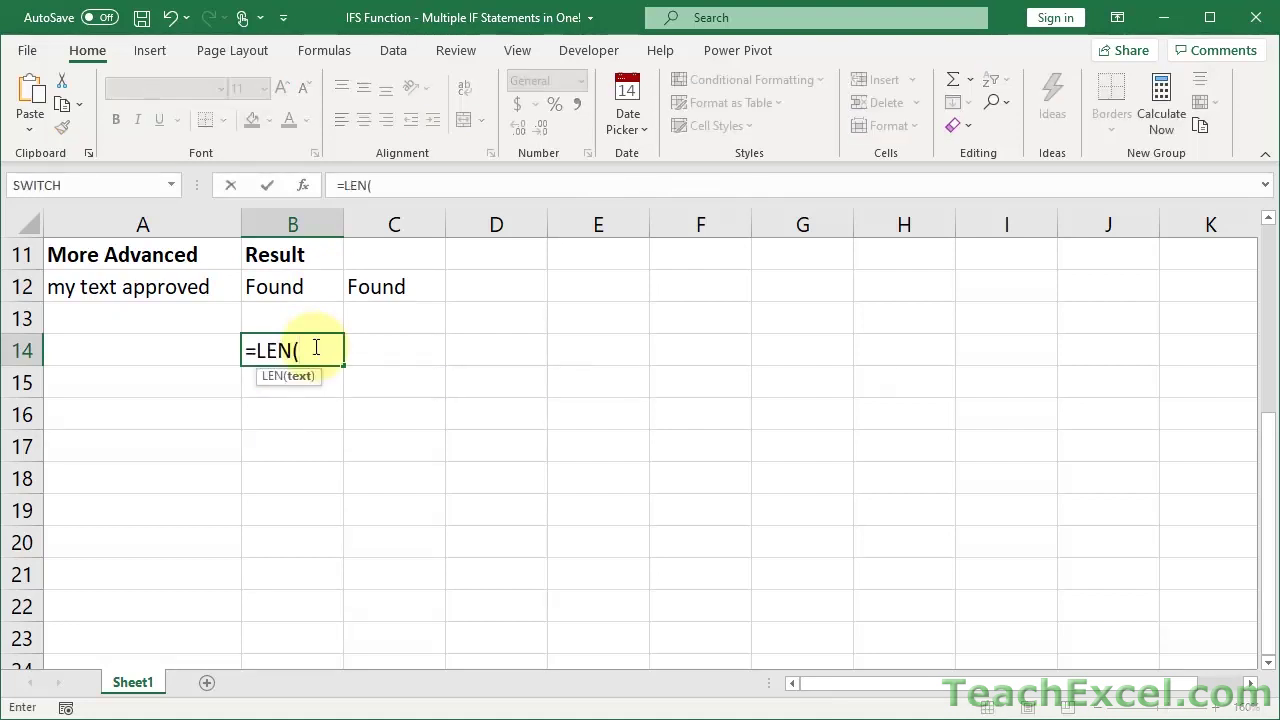
left_click(175, 283)
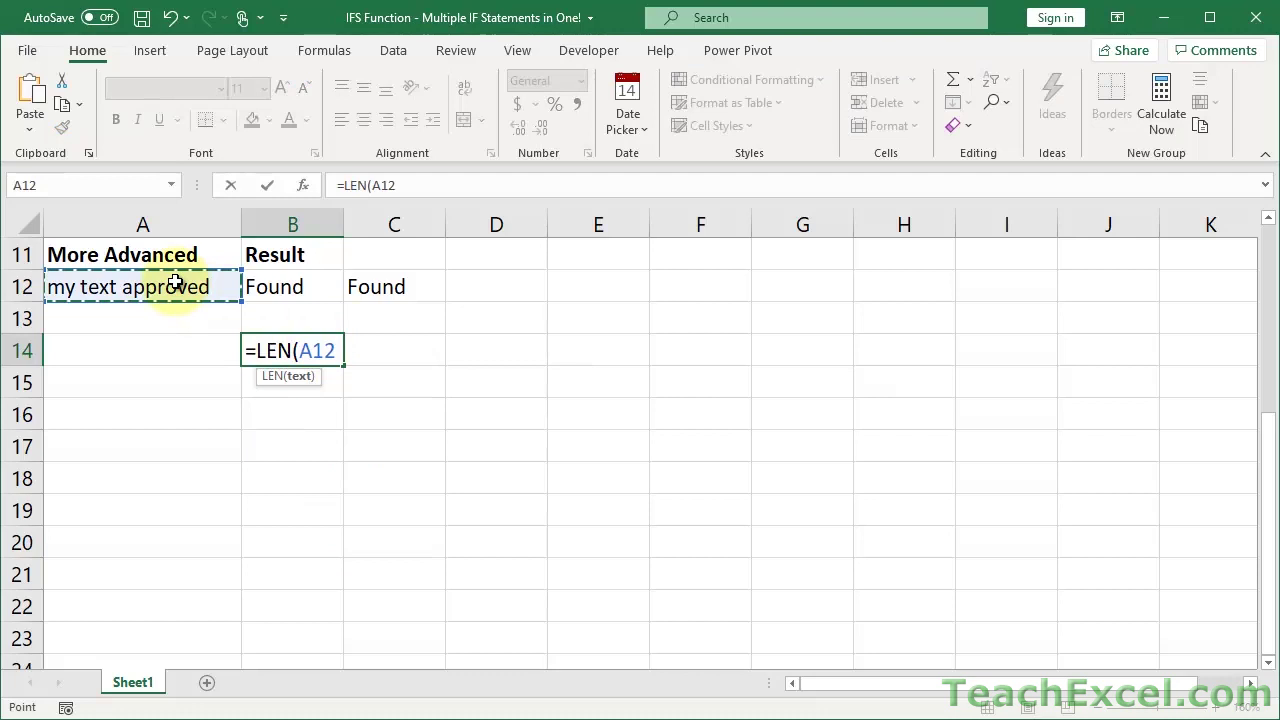
type(")")
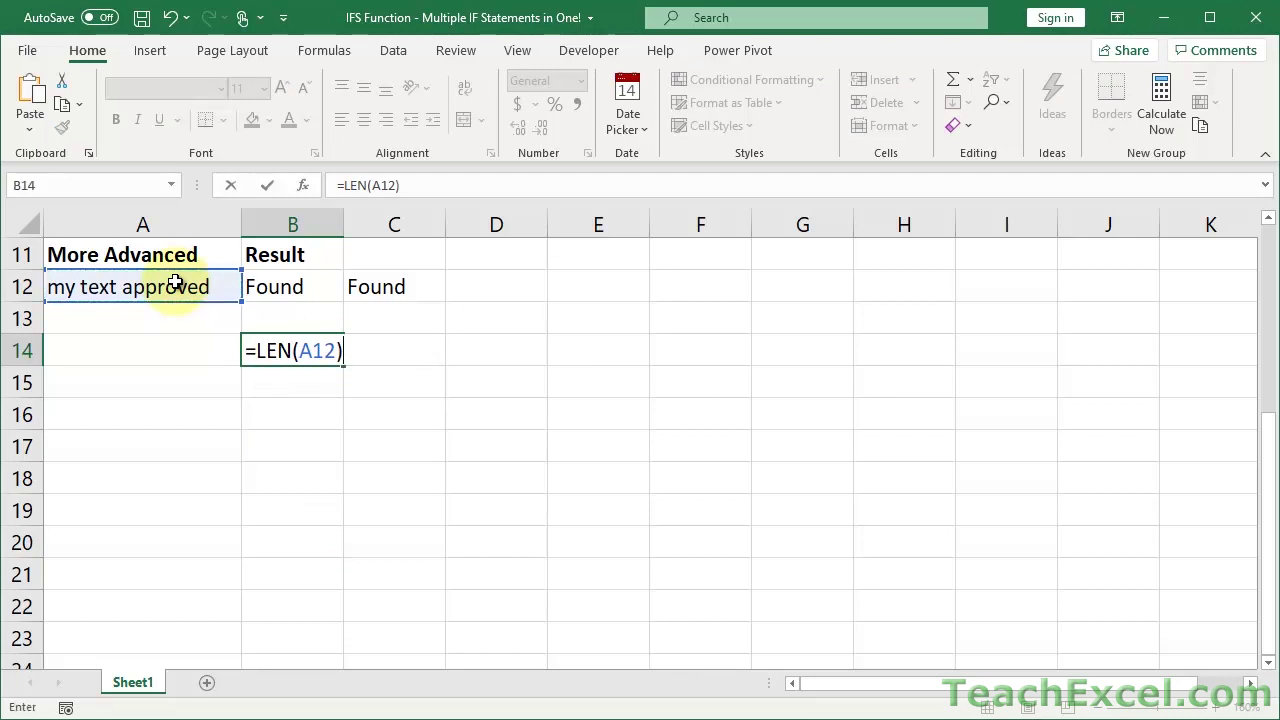
key("Return")
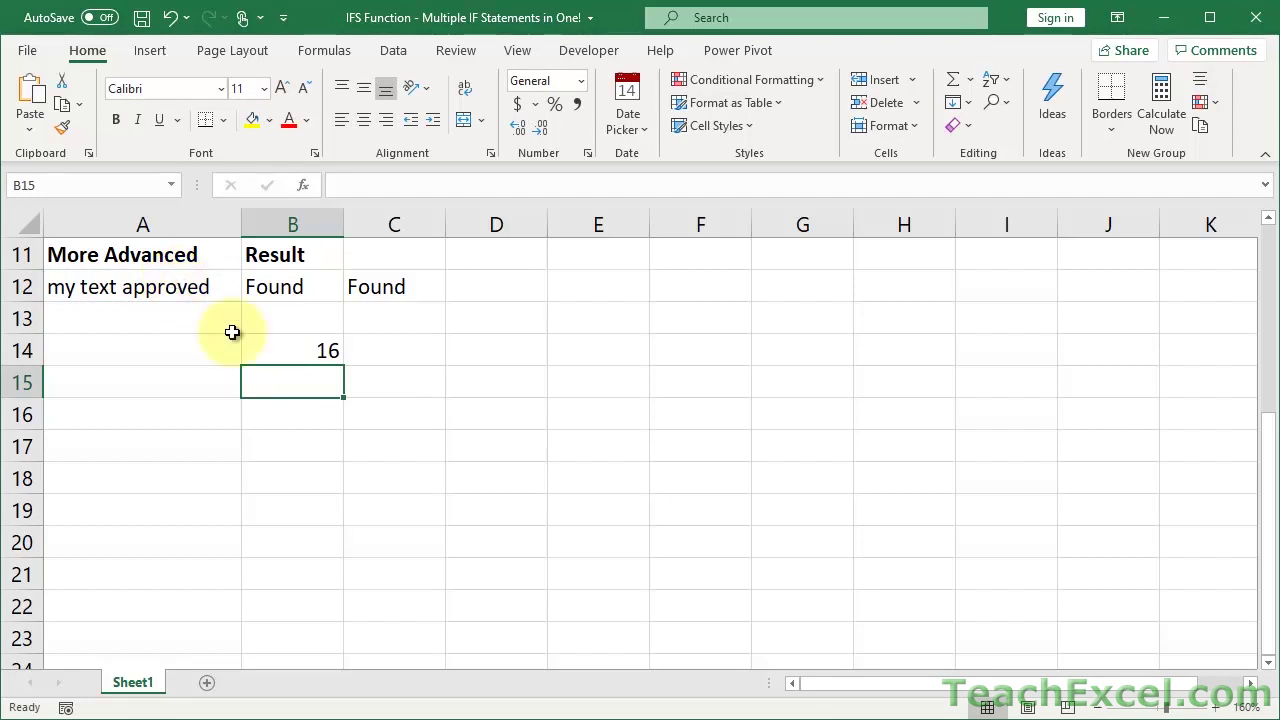
Change B14 to the length test =LEN(A12)>5, returning TRUE.
double_click(284, 345)
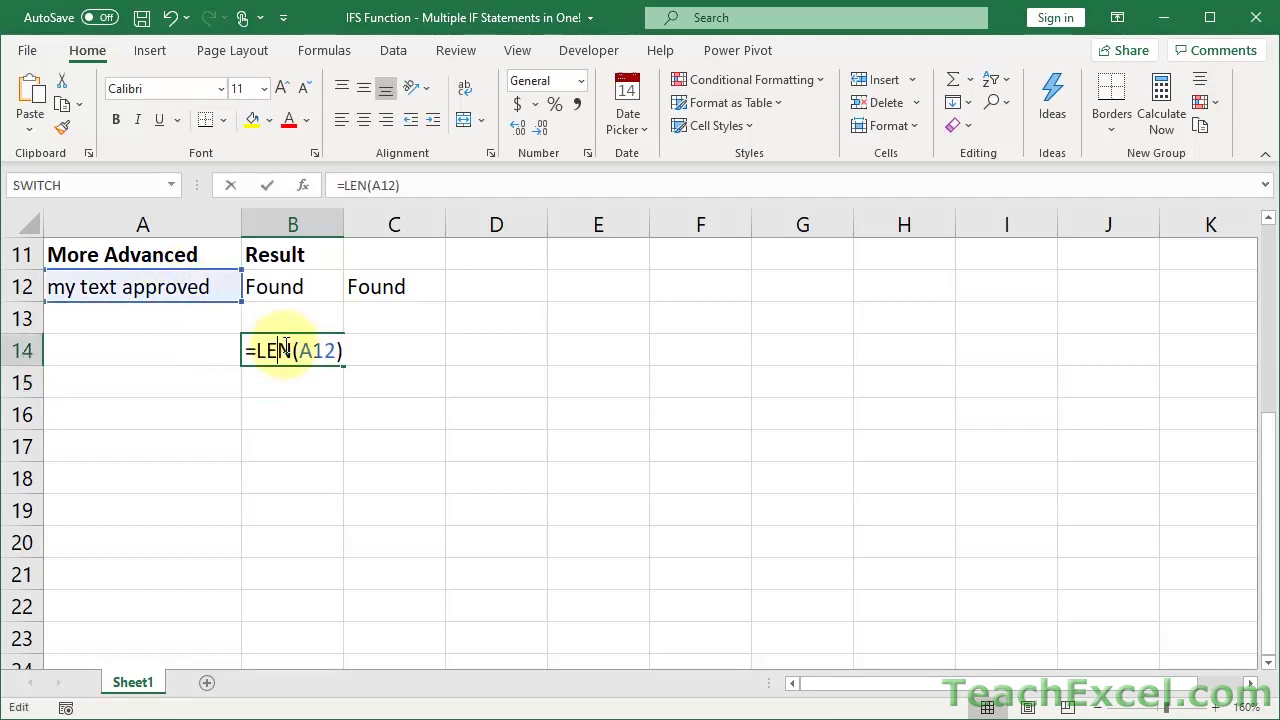
left_click(347, 351)
type(">")
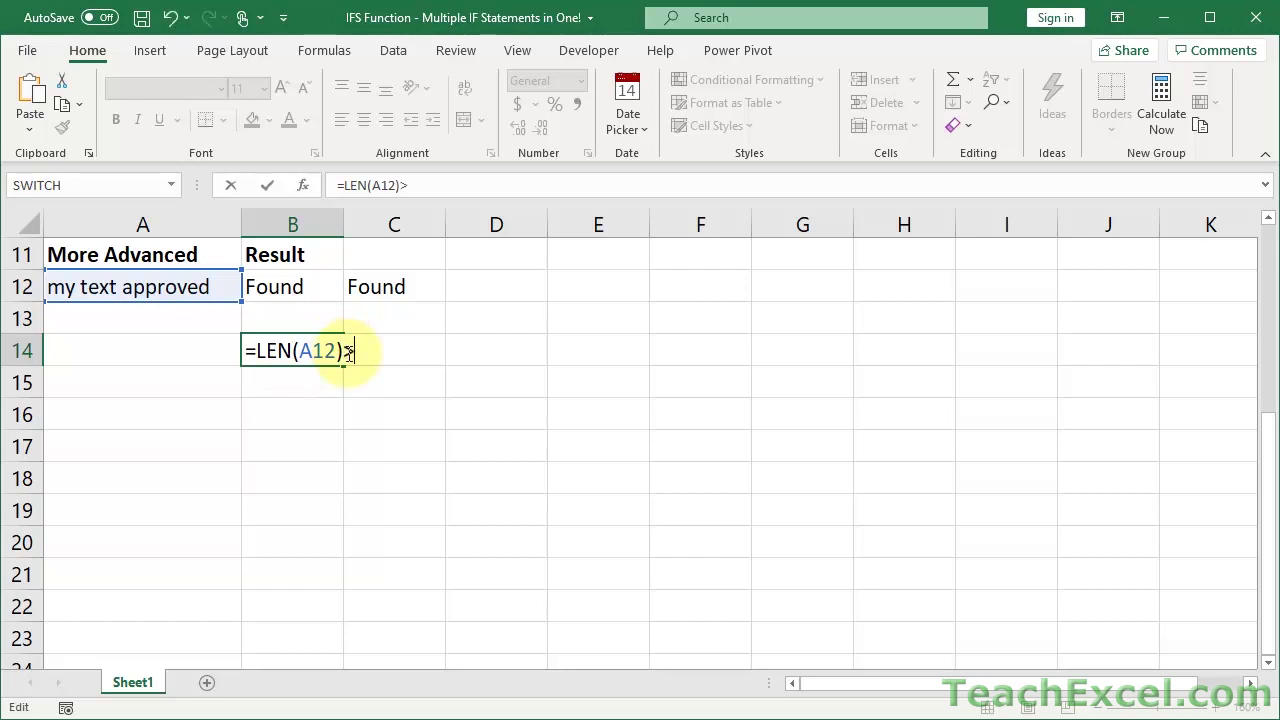
type("5")
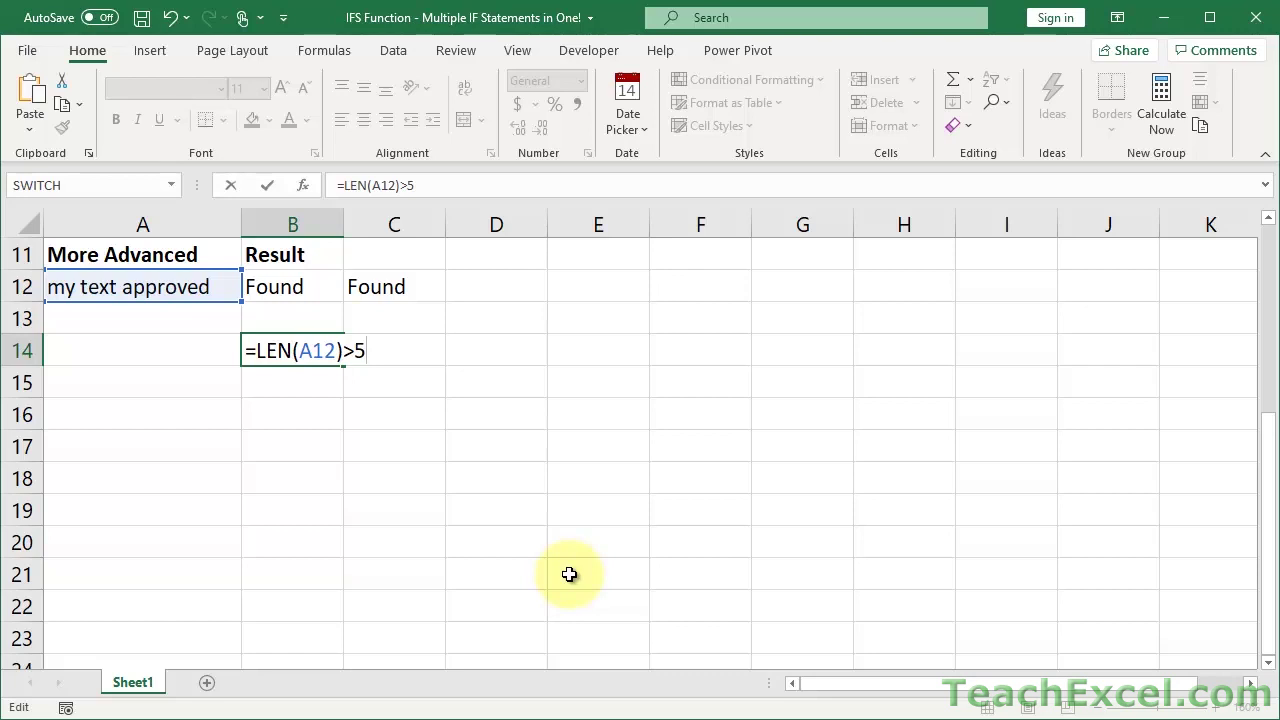
key("BackSpace")
key("BackSpace")
type("<>")
key("BackSpace")
key("BackSpace")
type(">5")
key("Return")
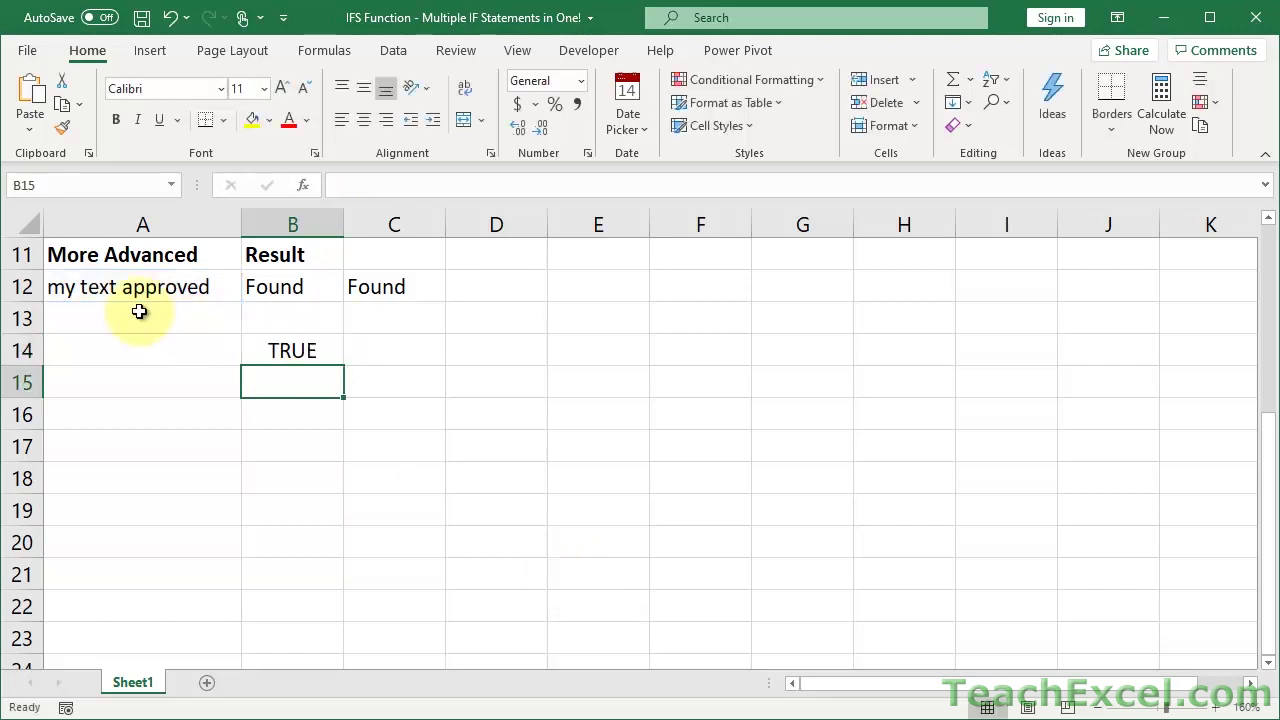
Temporarily replace A12's text with 'asdf', then undo back to 'my text approved'.
left_click(86, 286)
type("asdf")
key("Return")
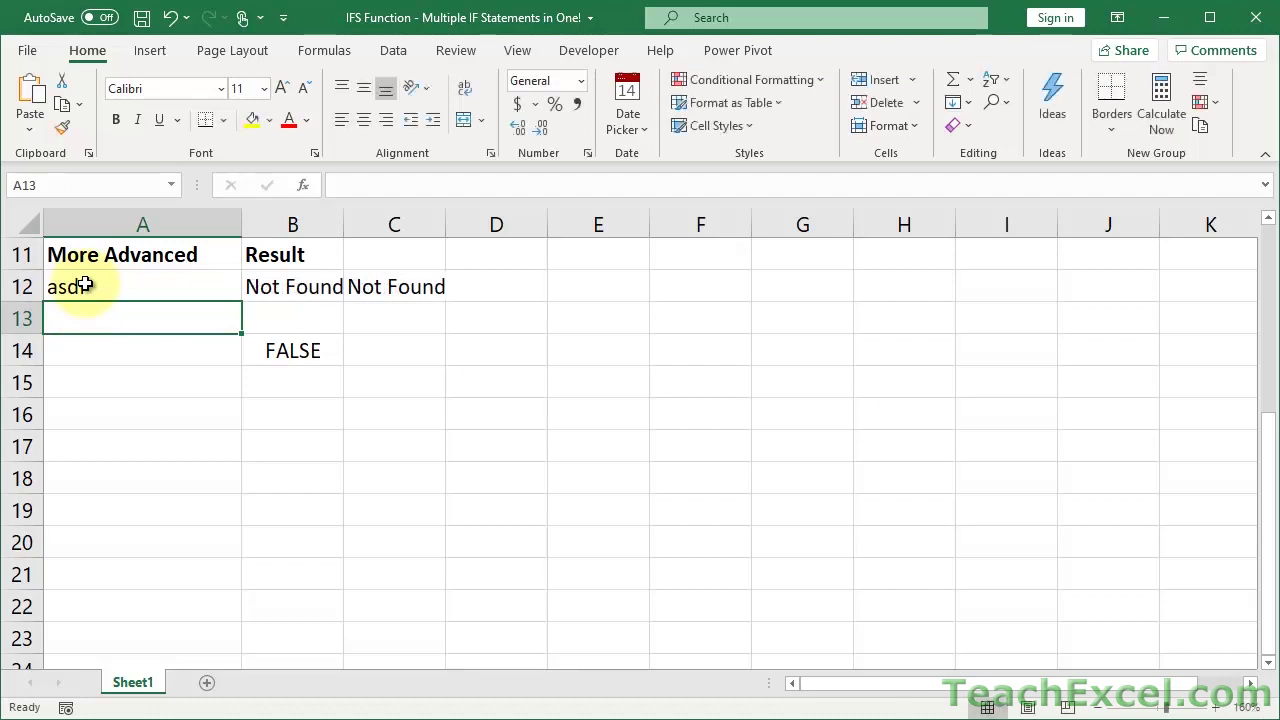
key("ctrl+z")
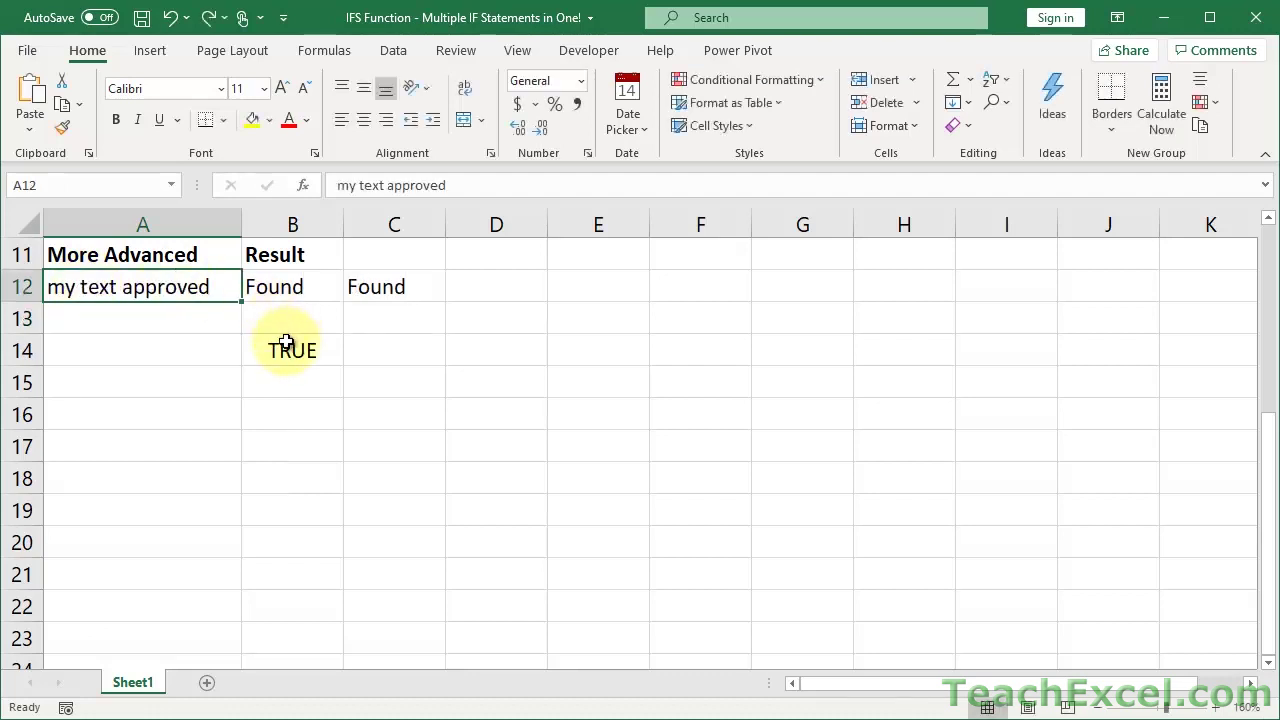
left_click(293, 379)
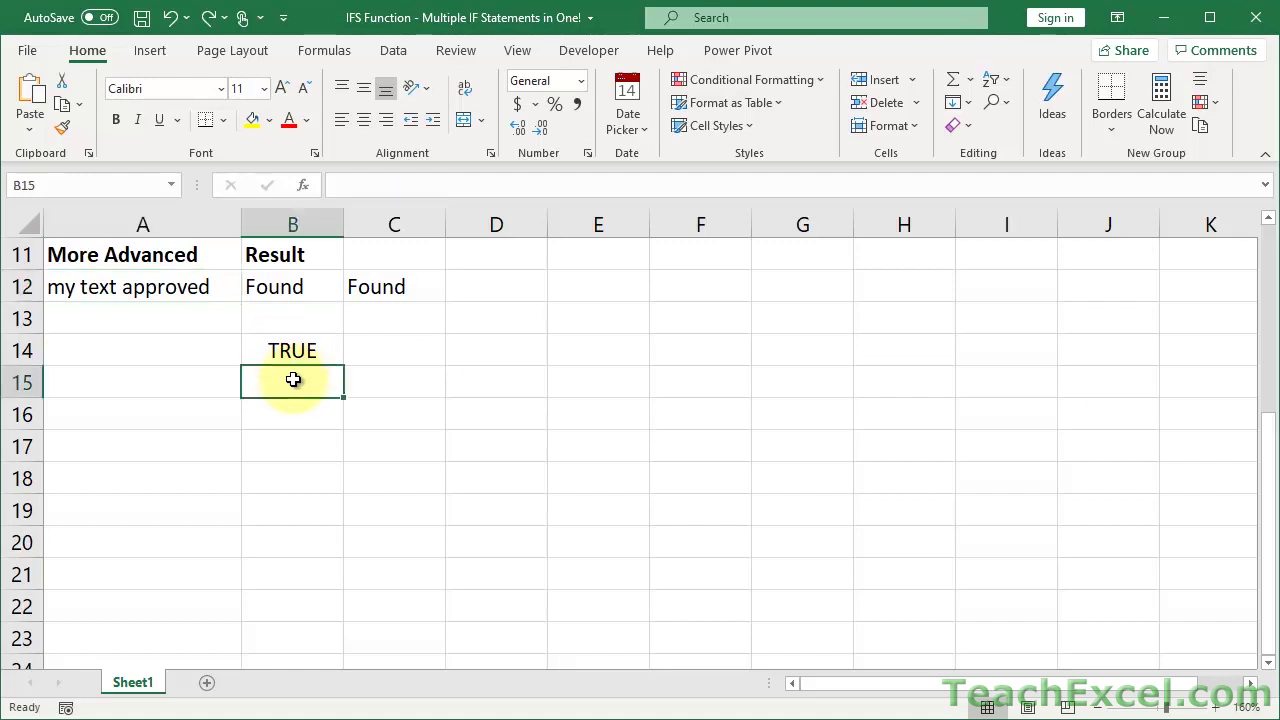
Enter =FIND("approved",A12) in B15.
type("=find")
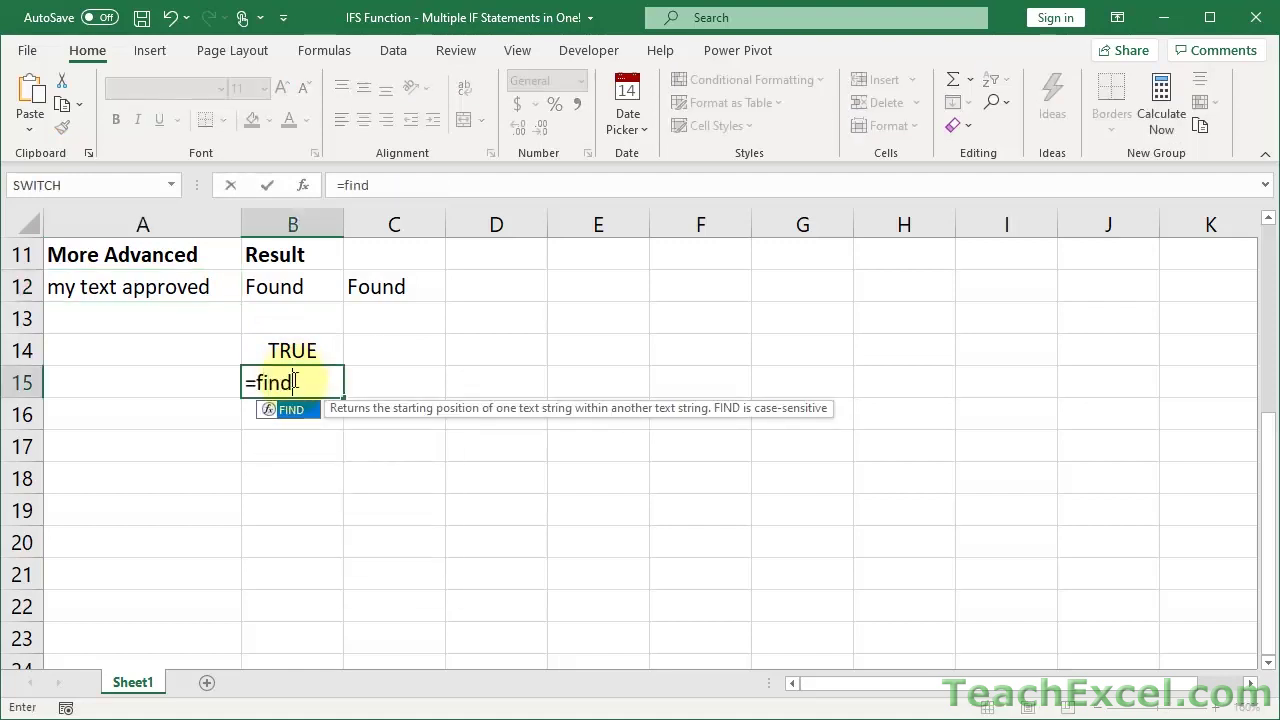
key("Tab")
type("\"approved\"")
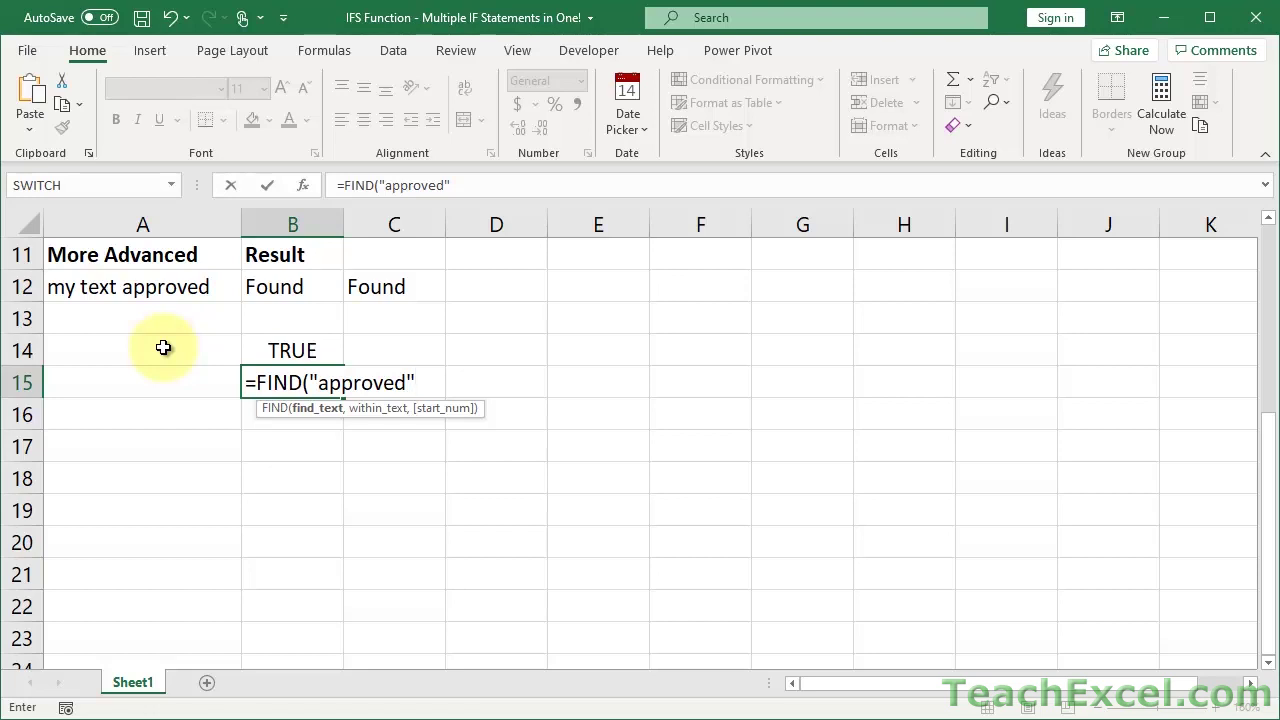
type(",")
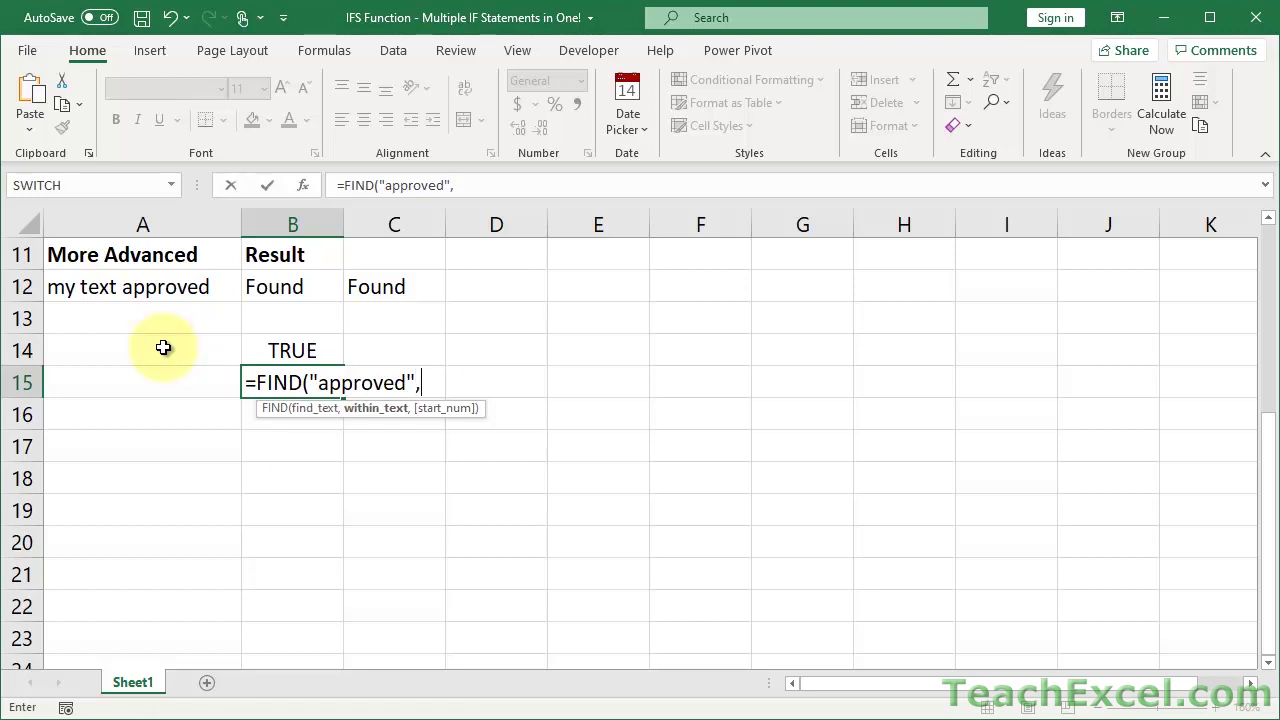
left_click(117, 288)
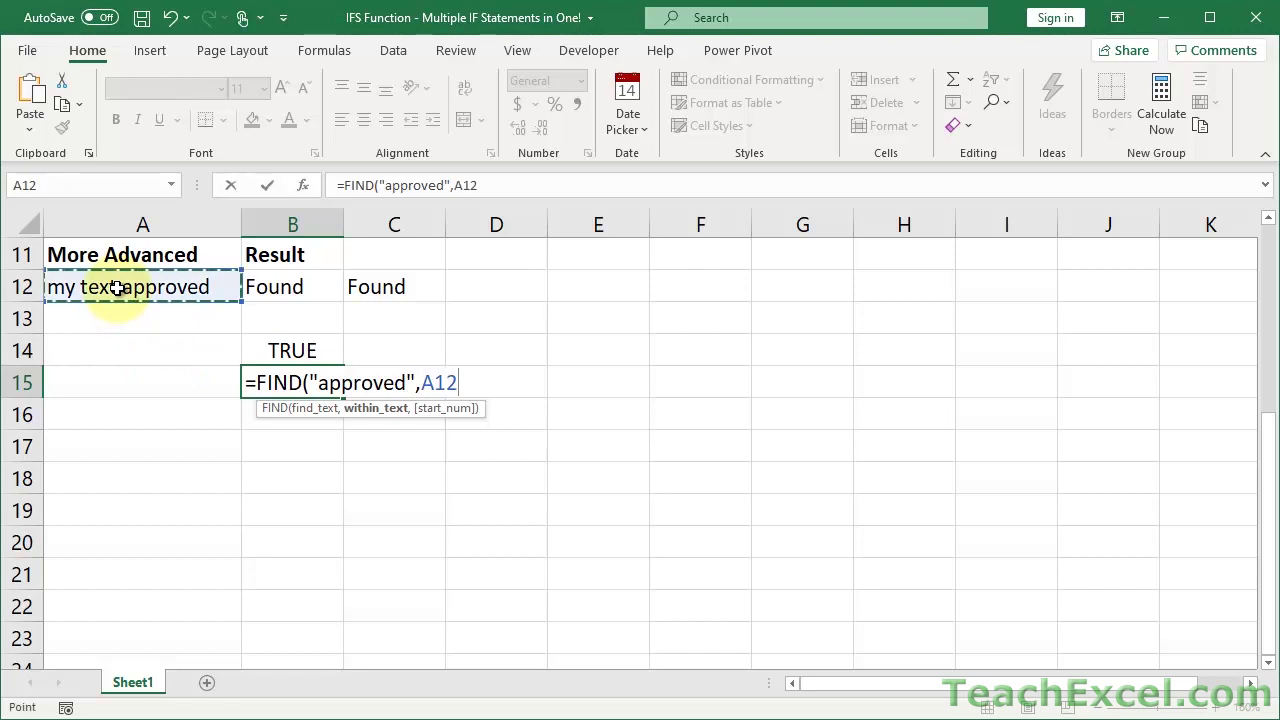
type(")")
key("ctrl+Return")
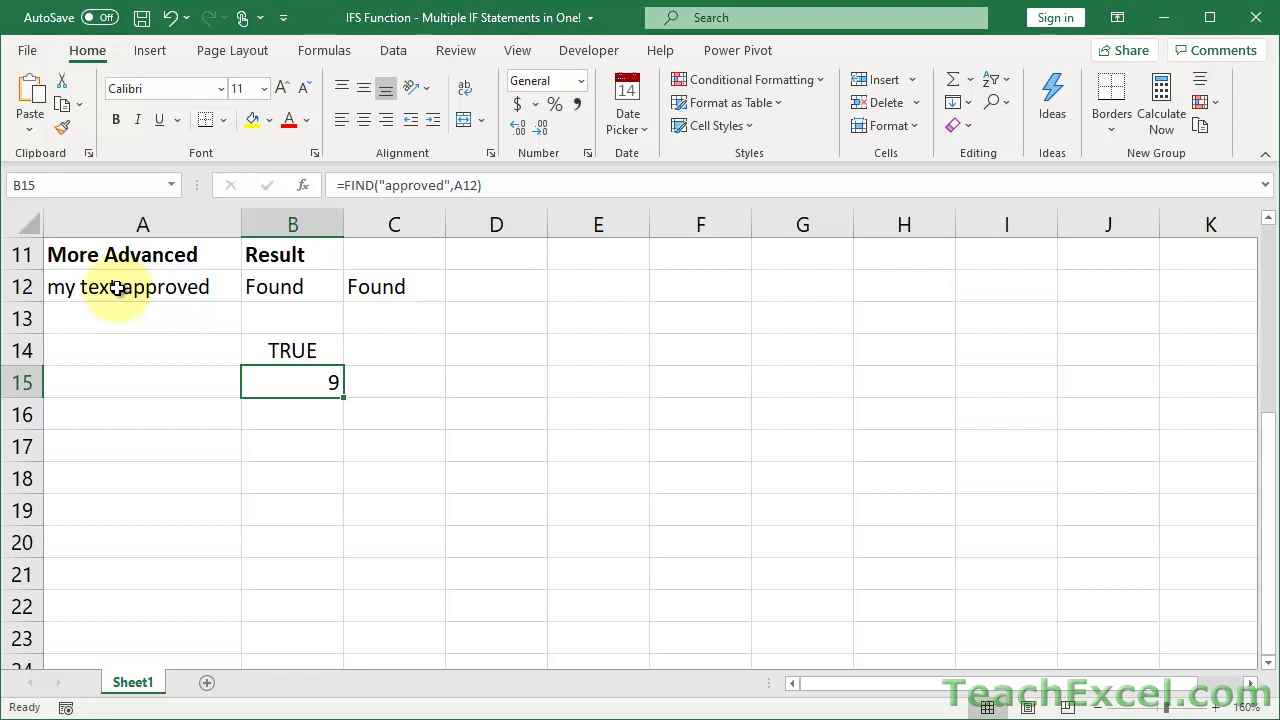
Append >0 to B15's formula so it returns TRUE.
double_click(321, 388)
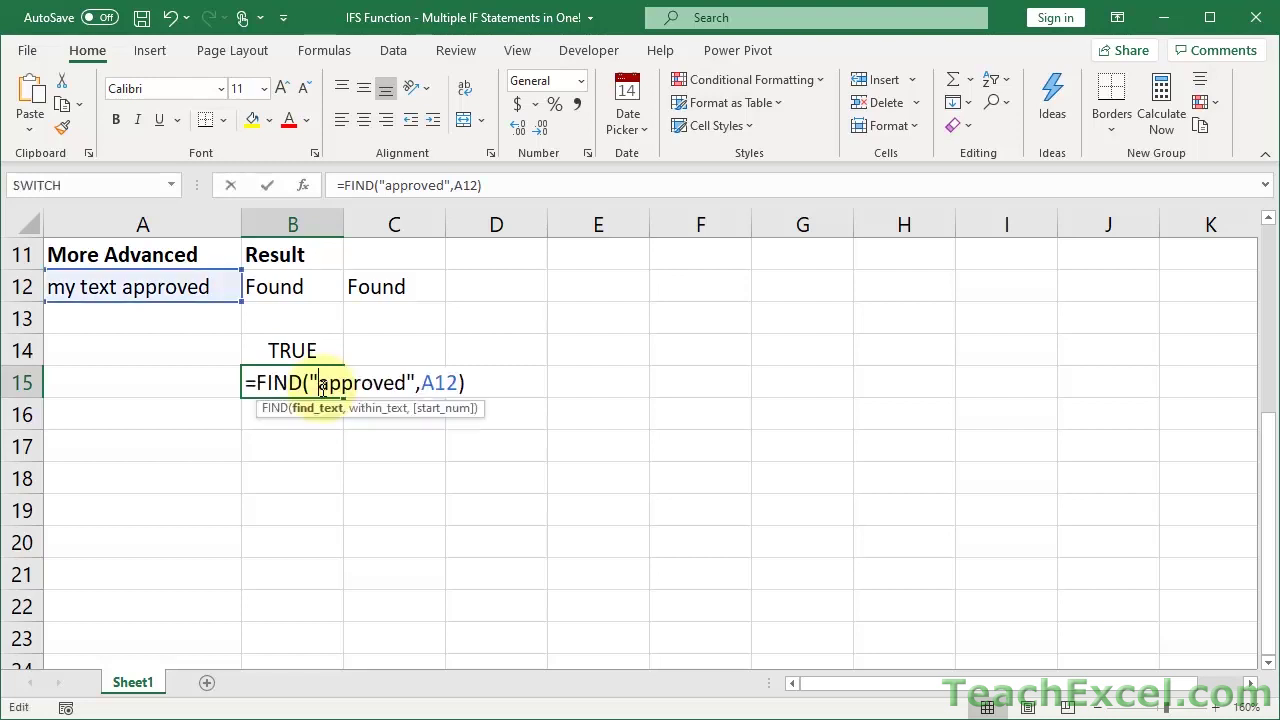
left_click(497, 380)
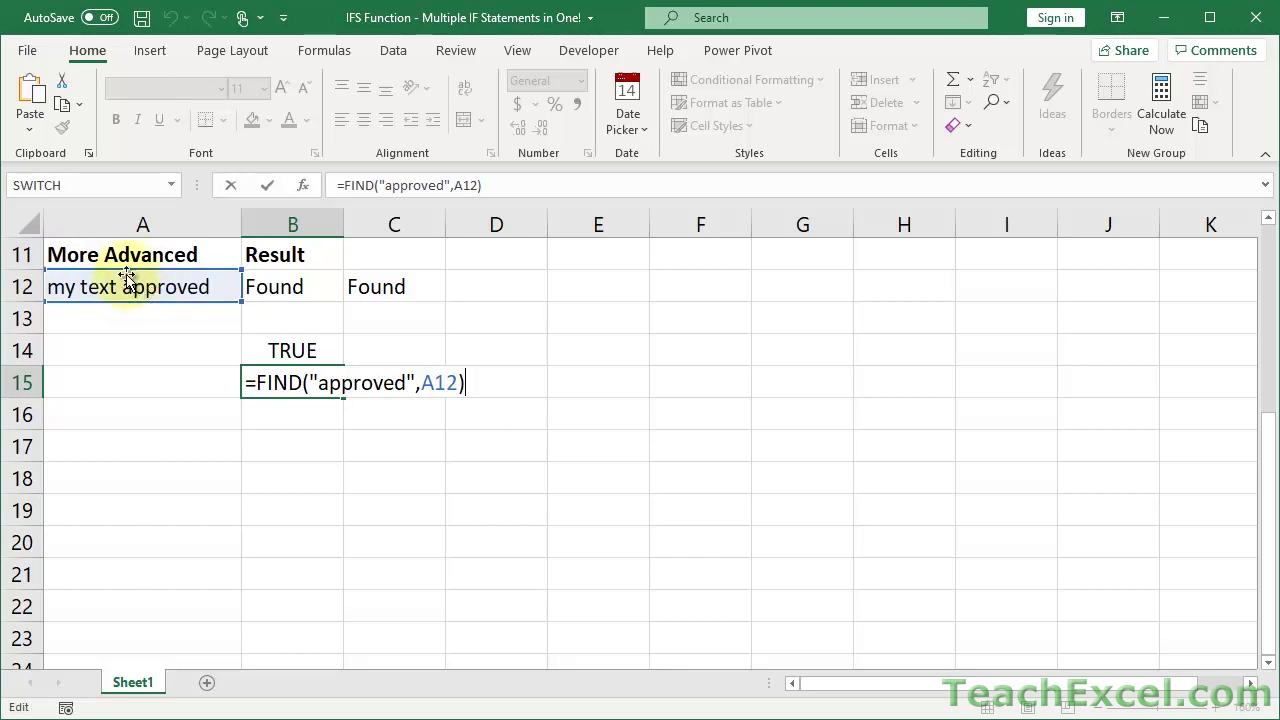
type(">0")
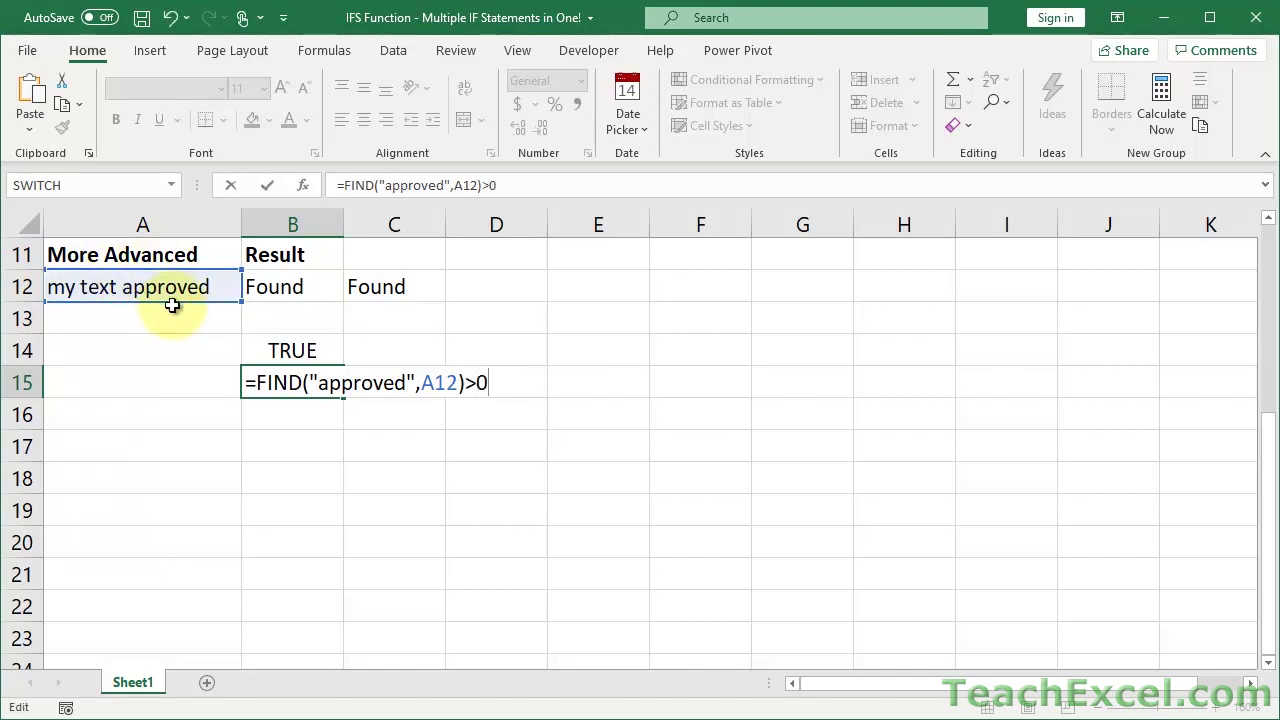
key("Return")
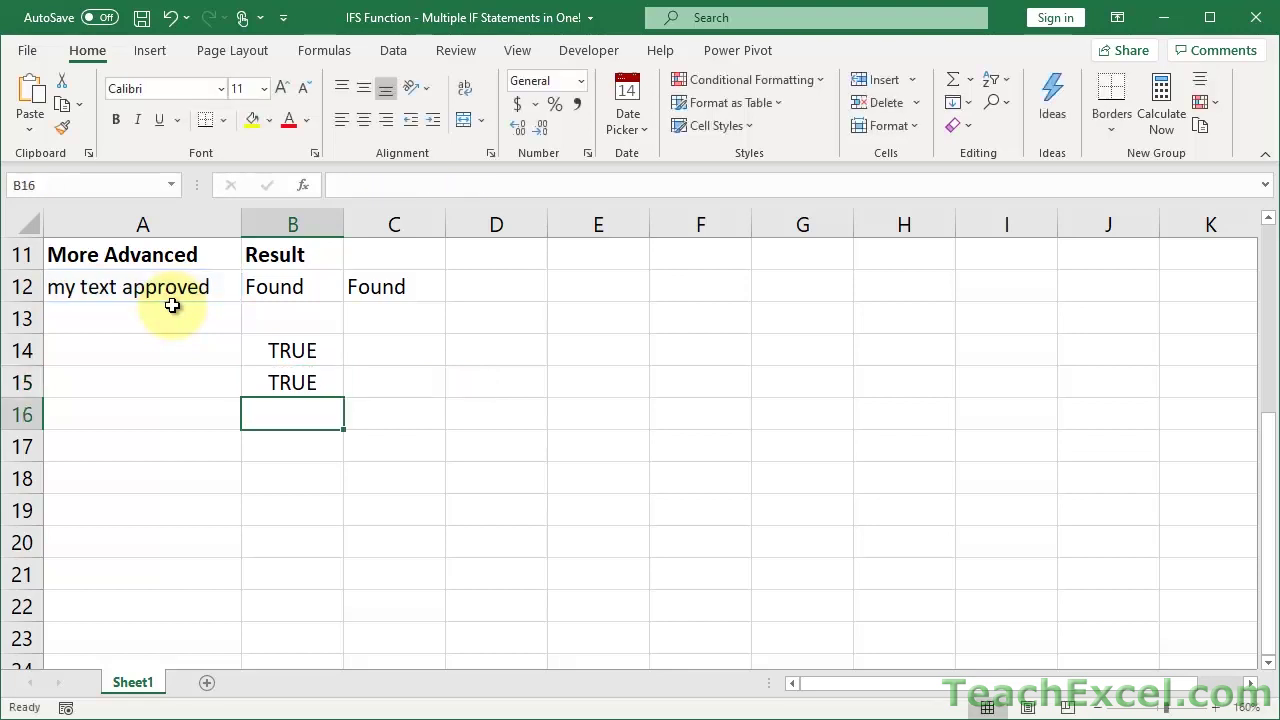
Review the B14 and B15 tests, then clear A12 and paste its text back.
left_click(264, 353)
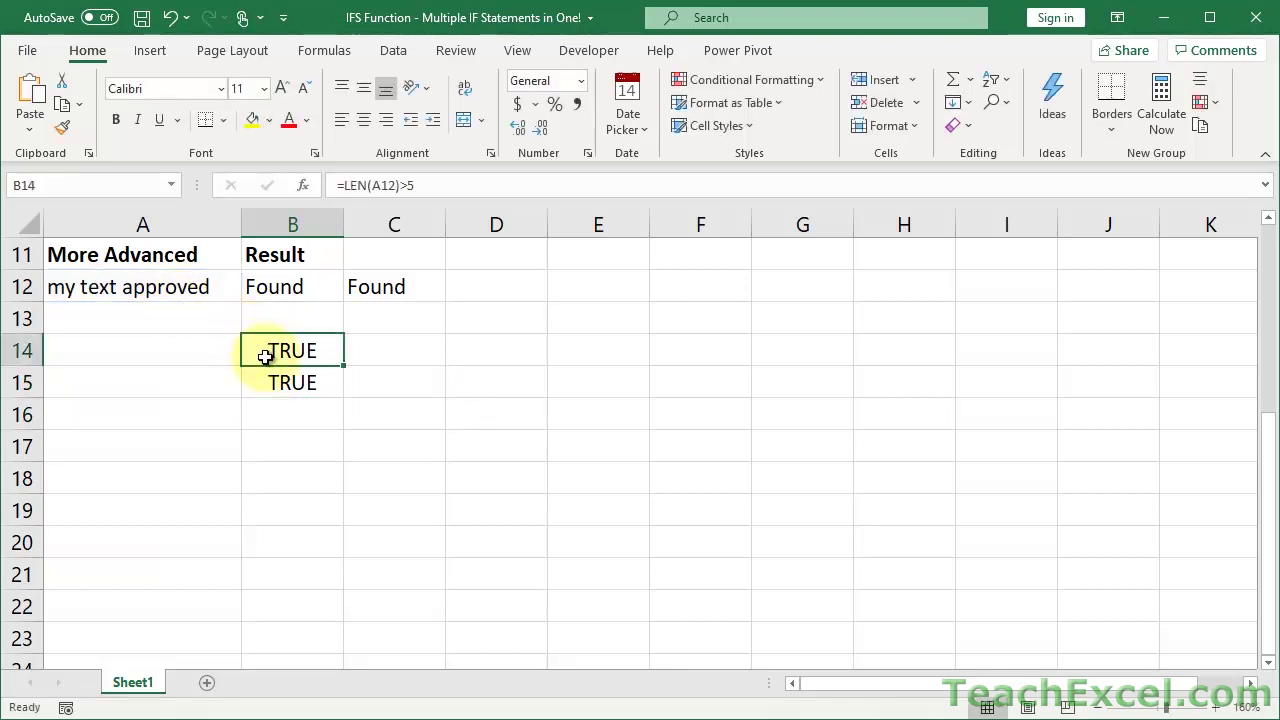
left_click(284, 384)
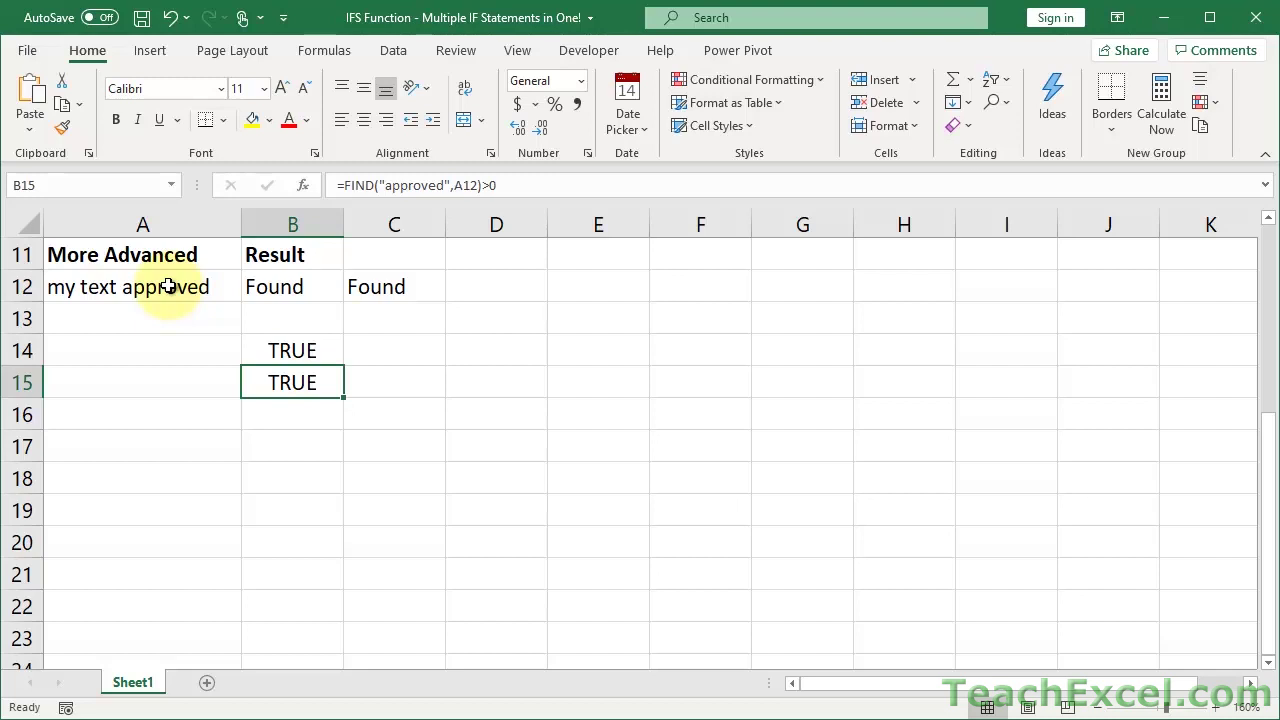
left_click(168, 286)
key("Delete")
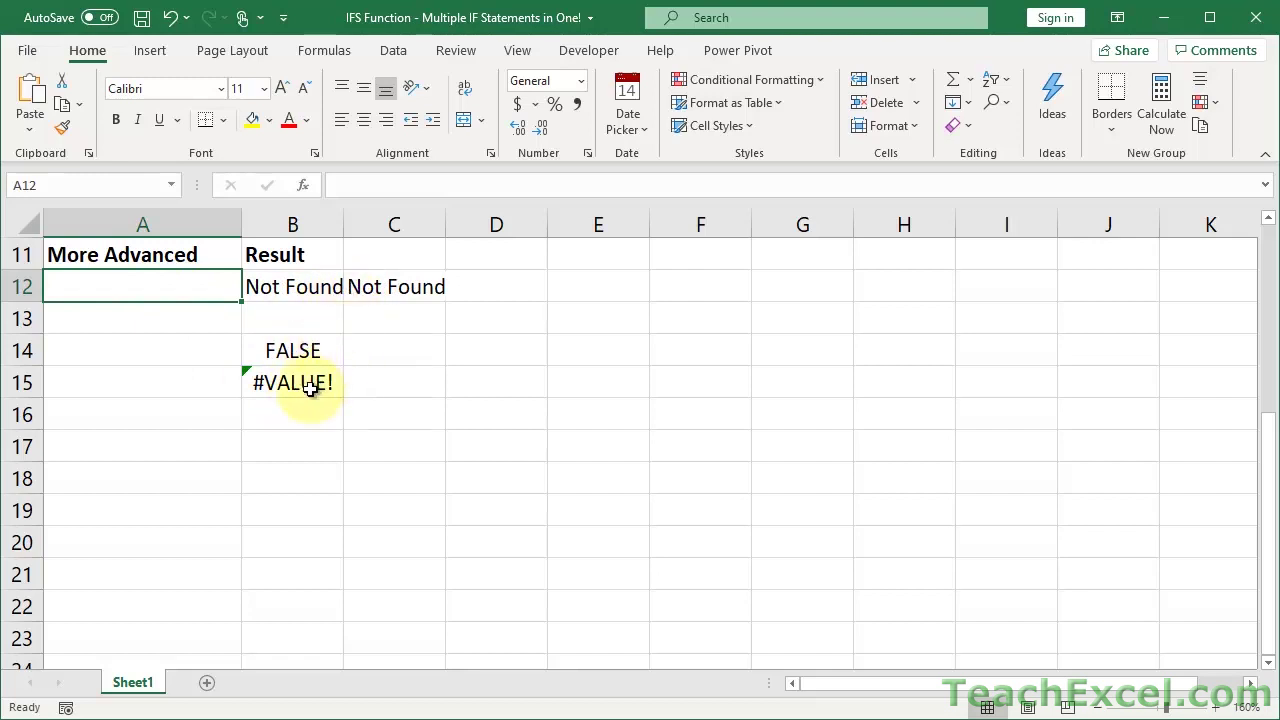
type("my text approved")
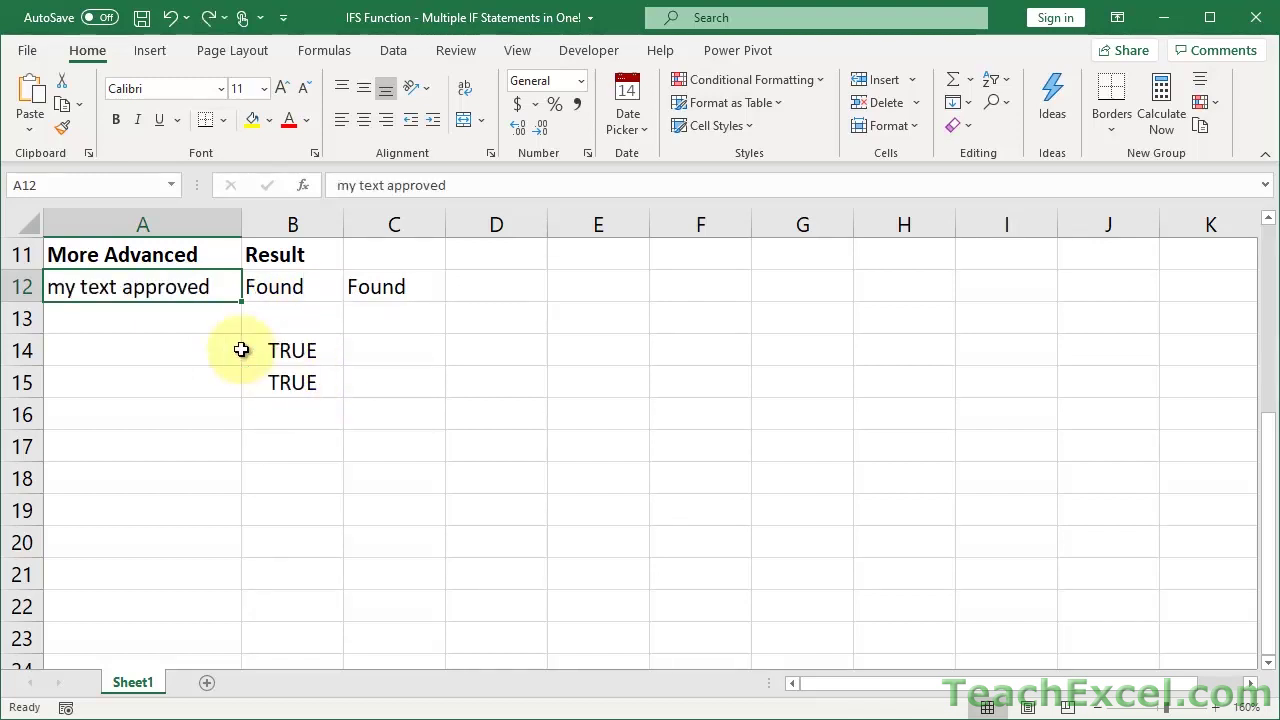
Misspell A12 as 'my text appproved' so results show Not Found and #VALUE!
double_click(157, 286)
type("p")
key("Return")
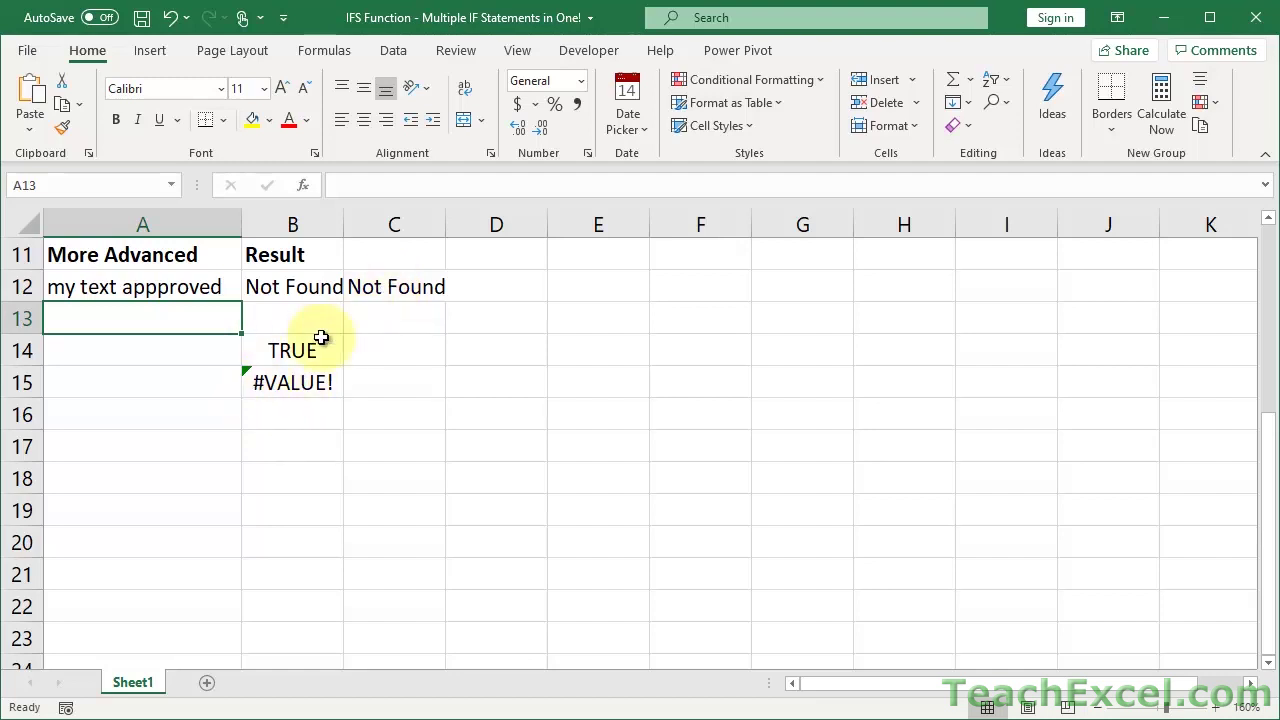
double_click(298, 382)
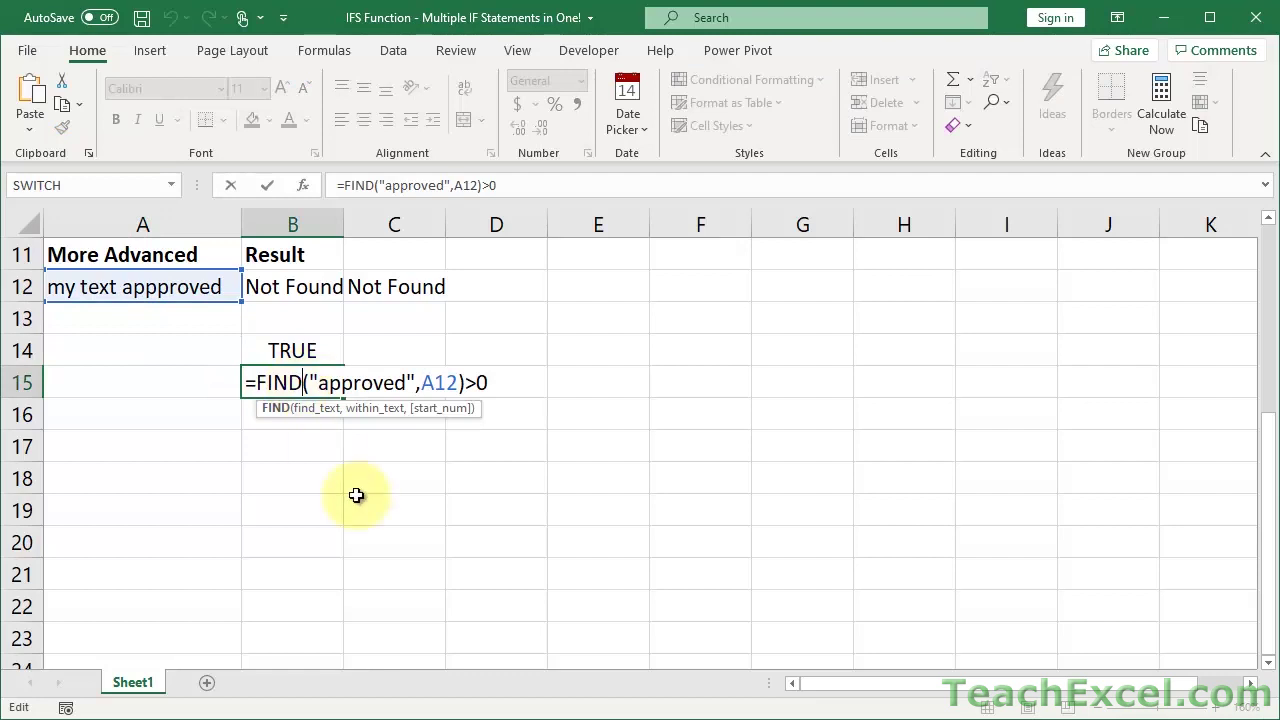
Wrap B15's test as =IFERROR(FIND("approved",A12)>0,FALSE).
left_click(251, 370)
left_click(258, 383)
type("iferr")
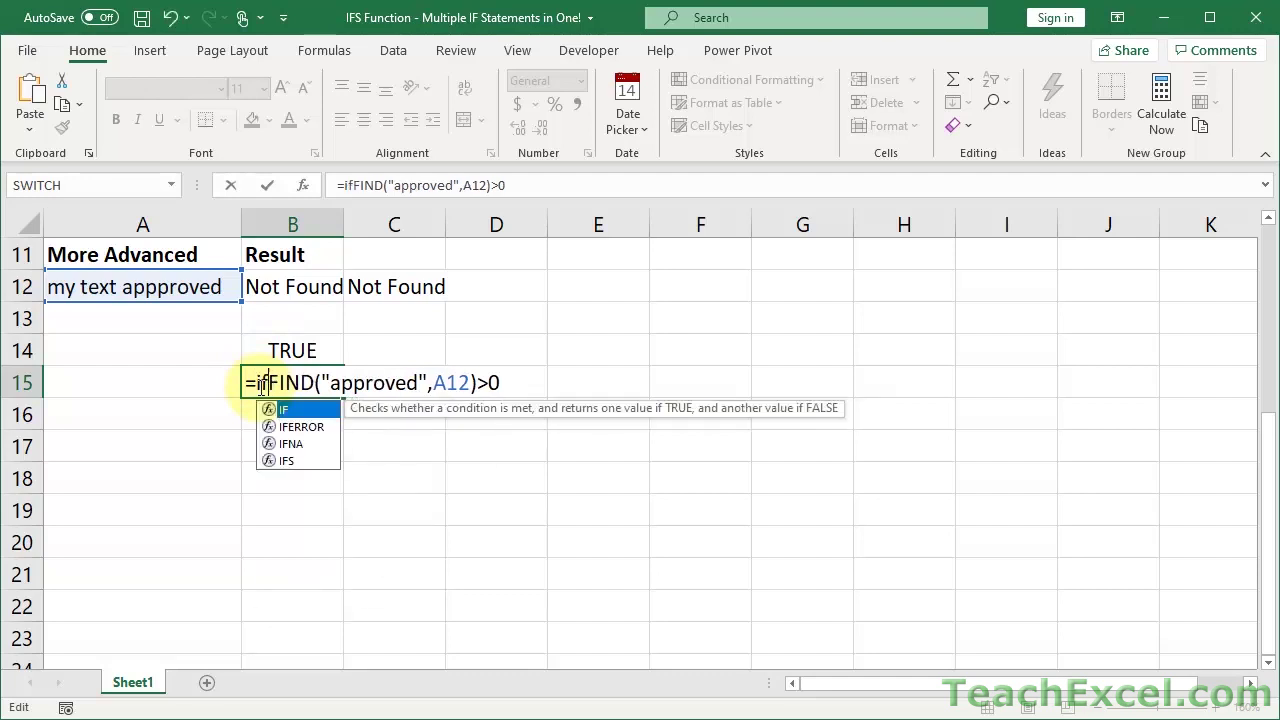
key("Tab")
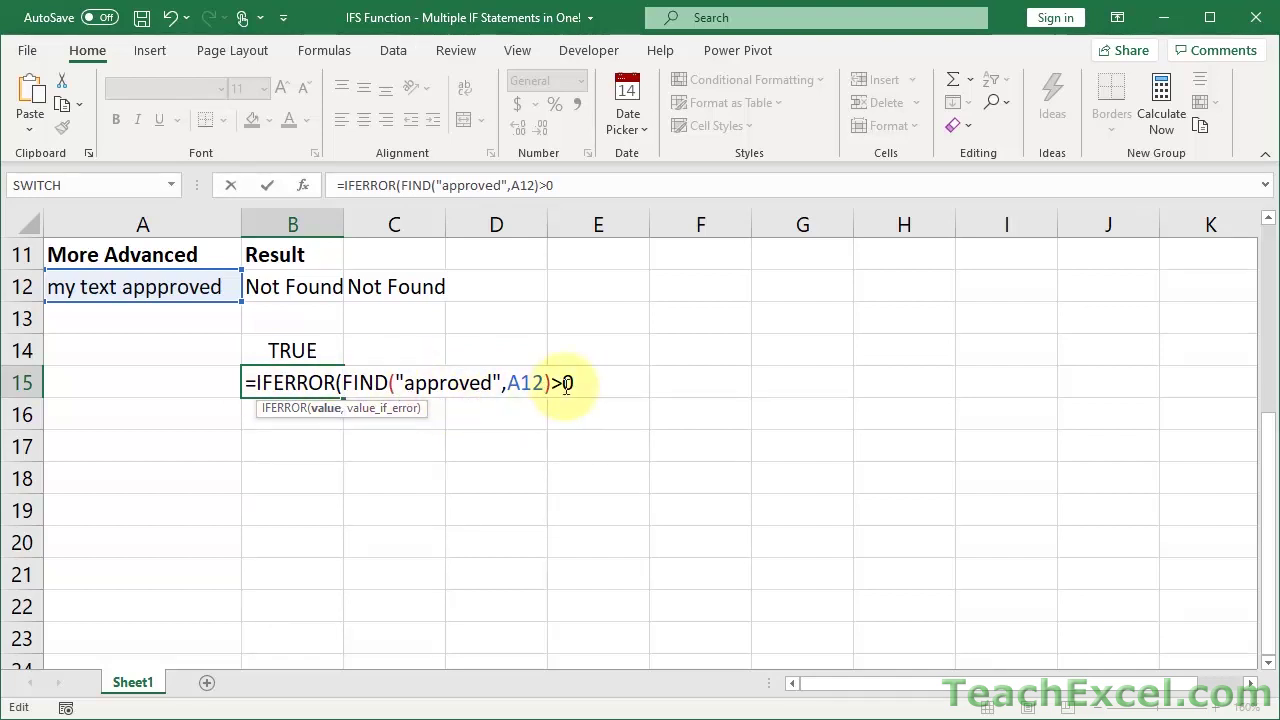
type(",false")
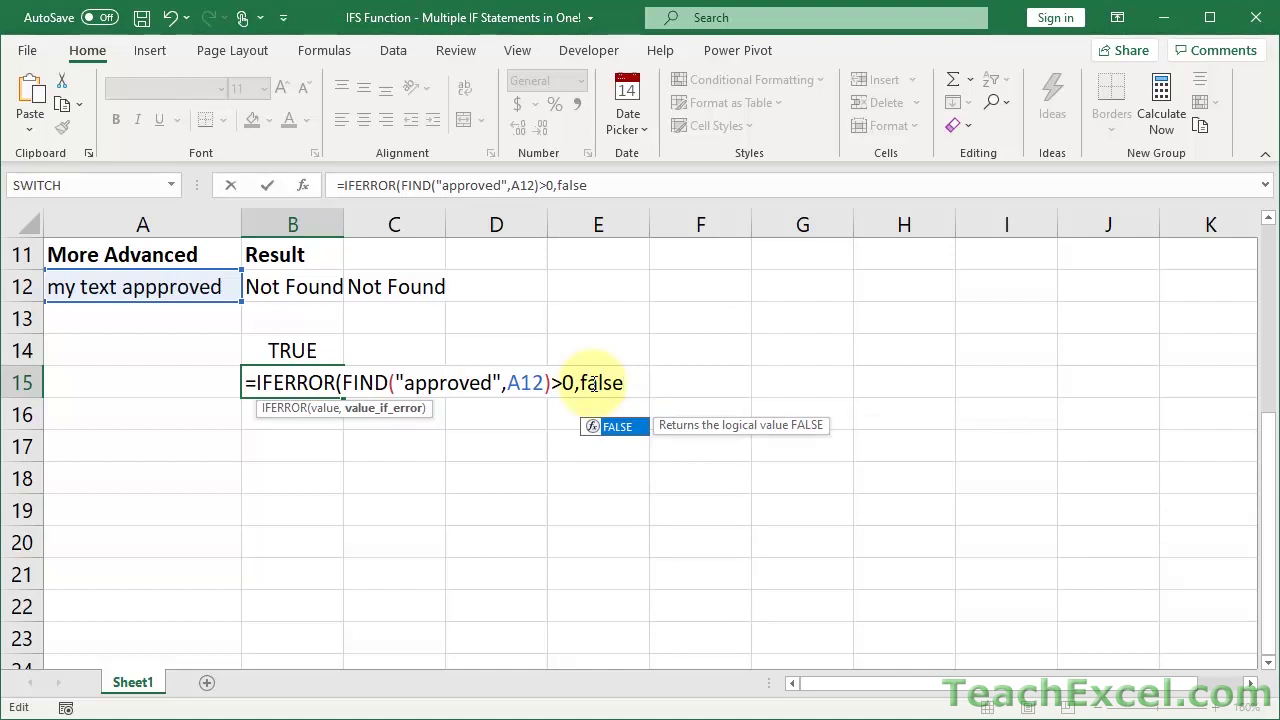
type(")")
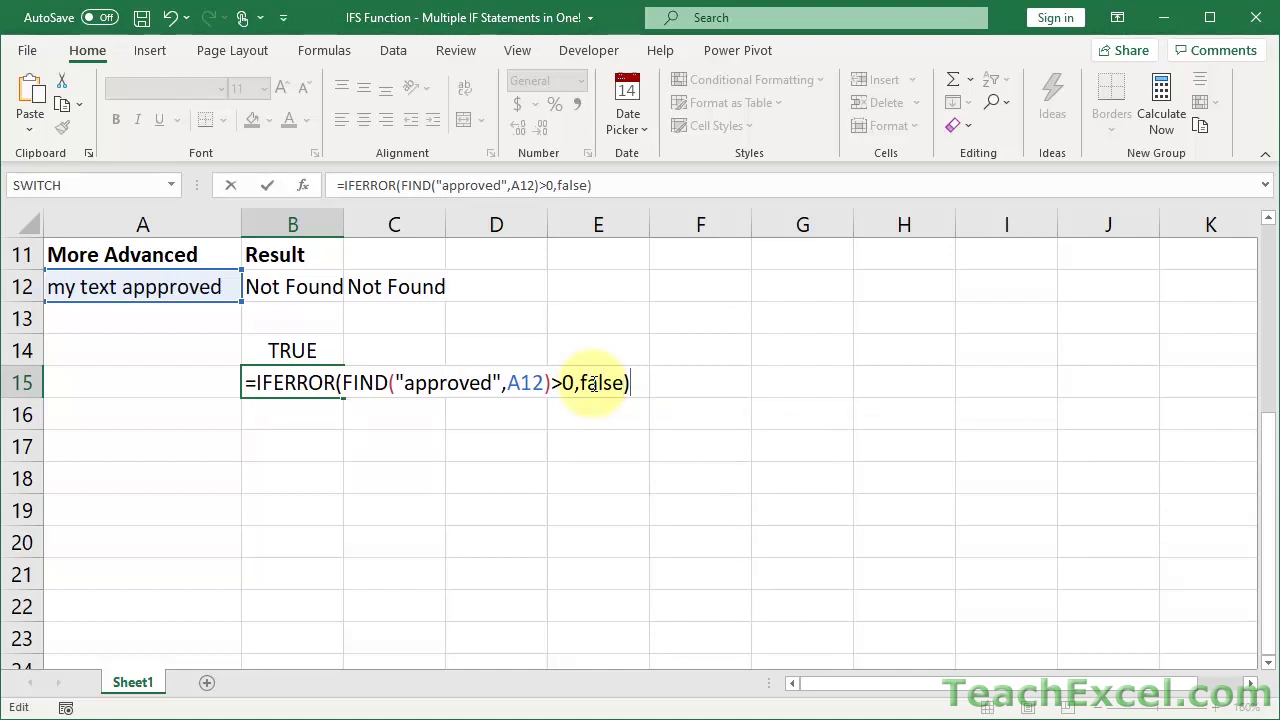
key("Return")
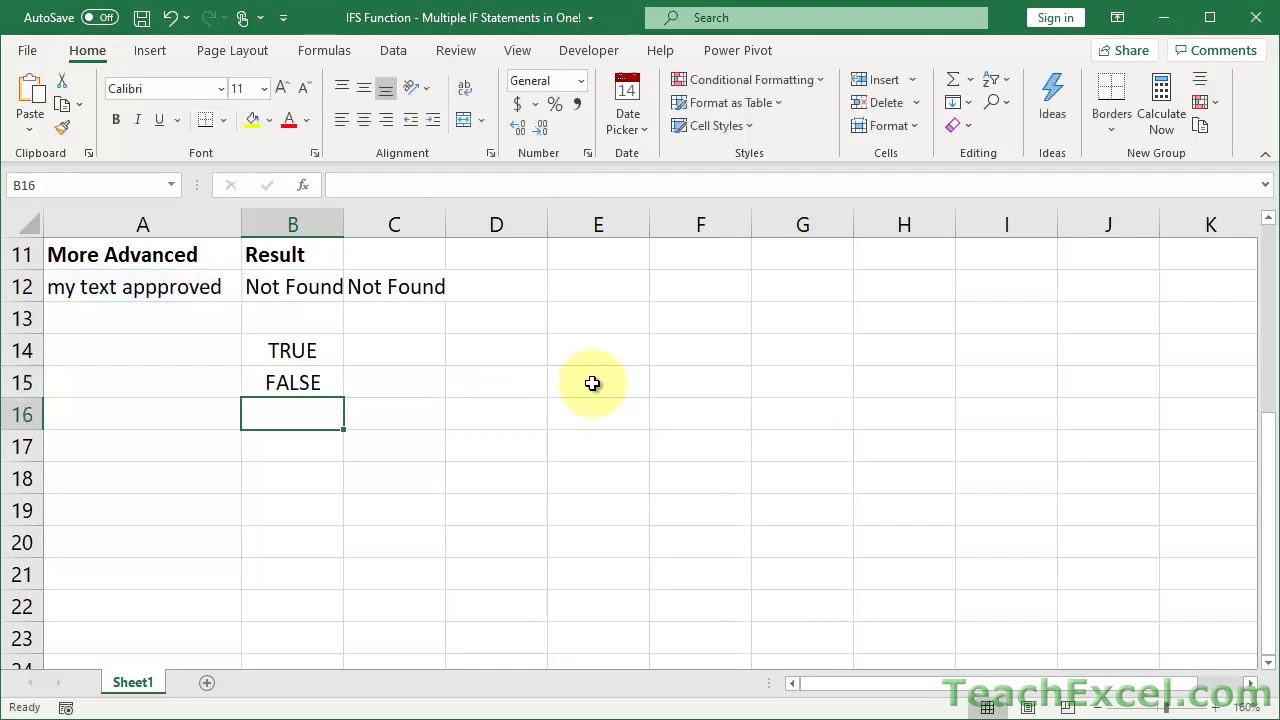
Test clearing A12, restore it, and correct 'appproved' to 'approved'.
left_click(182, 282)
key("Delete")
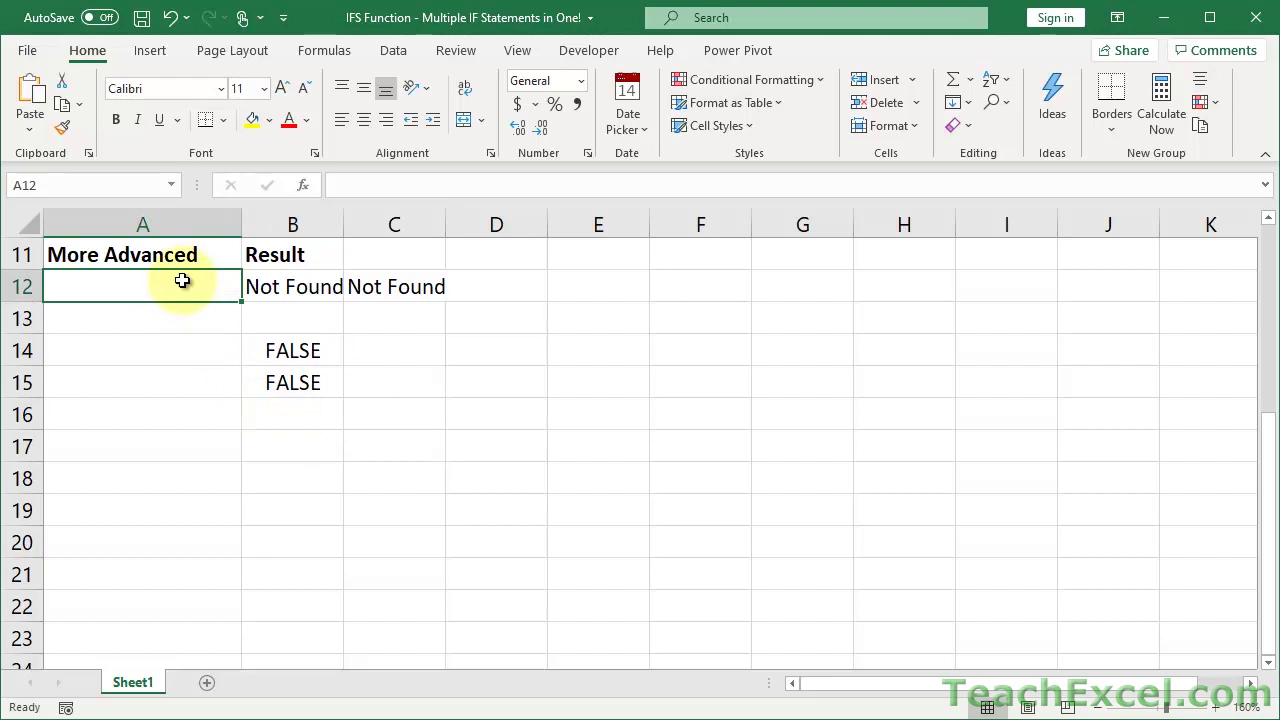
key("ctrl+z")
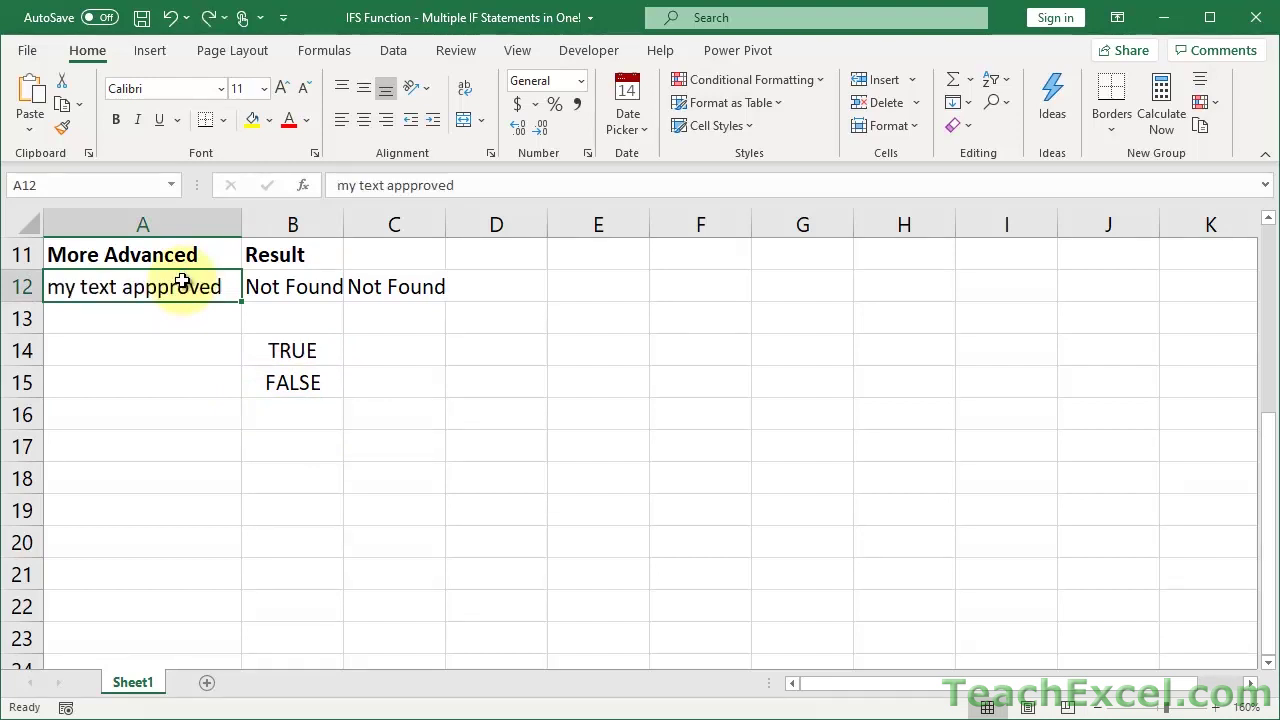
double_click(180, 284)
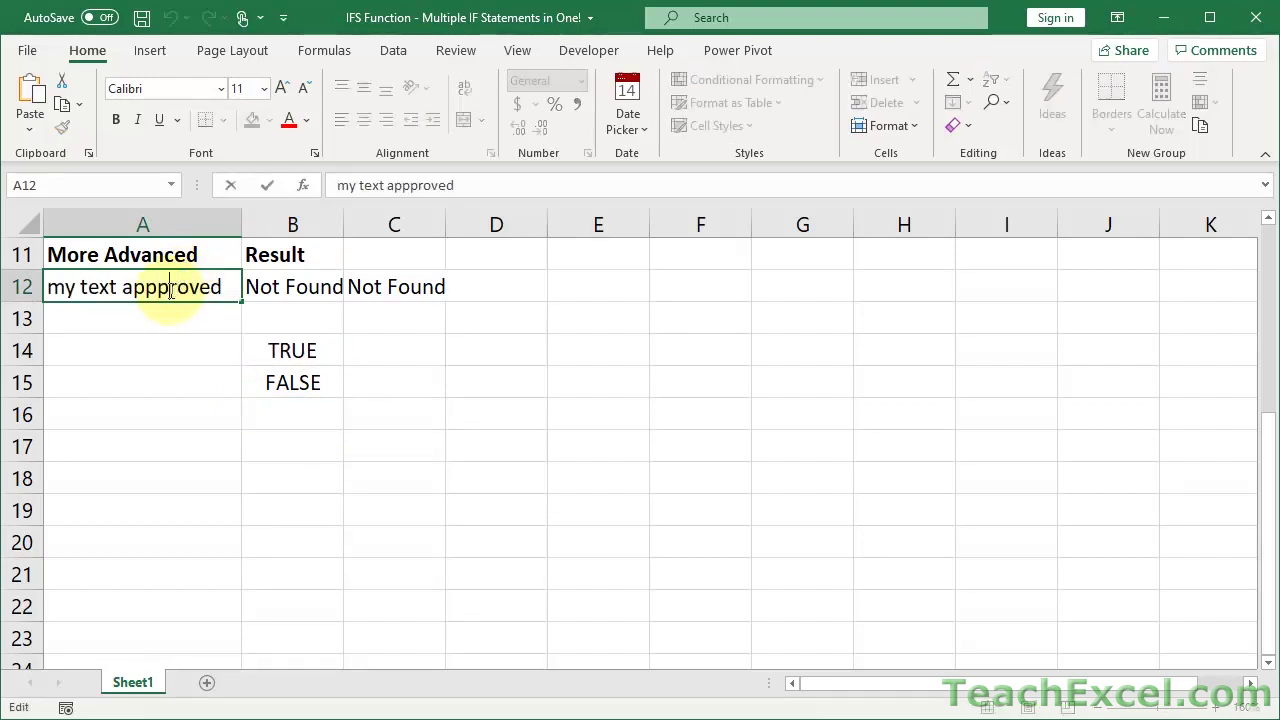
key("BackSpace")
key("Return")
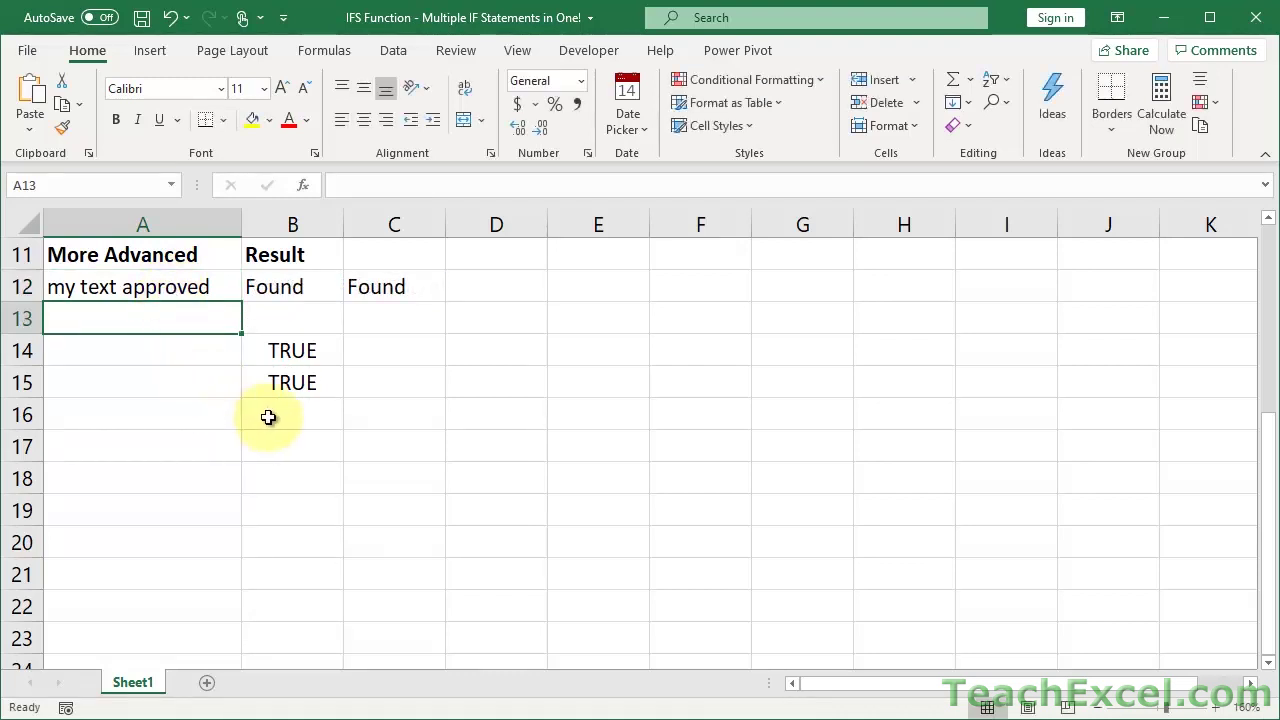
Review the B14 LEN(A12)>5 and B15 IFERROR formulas without changing them.
left_click(280, 350)
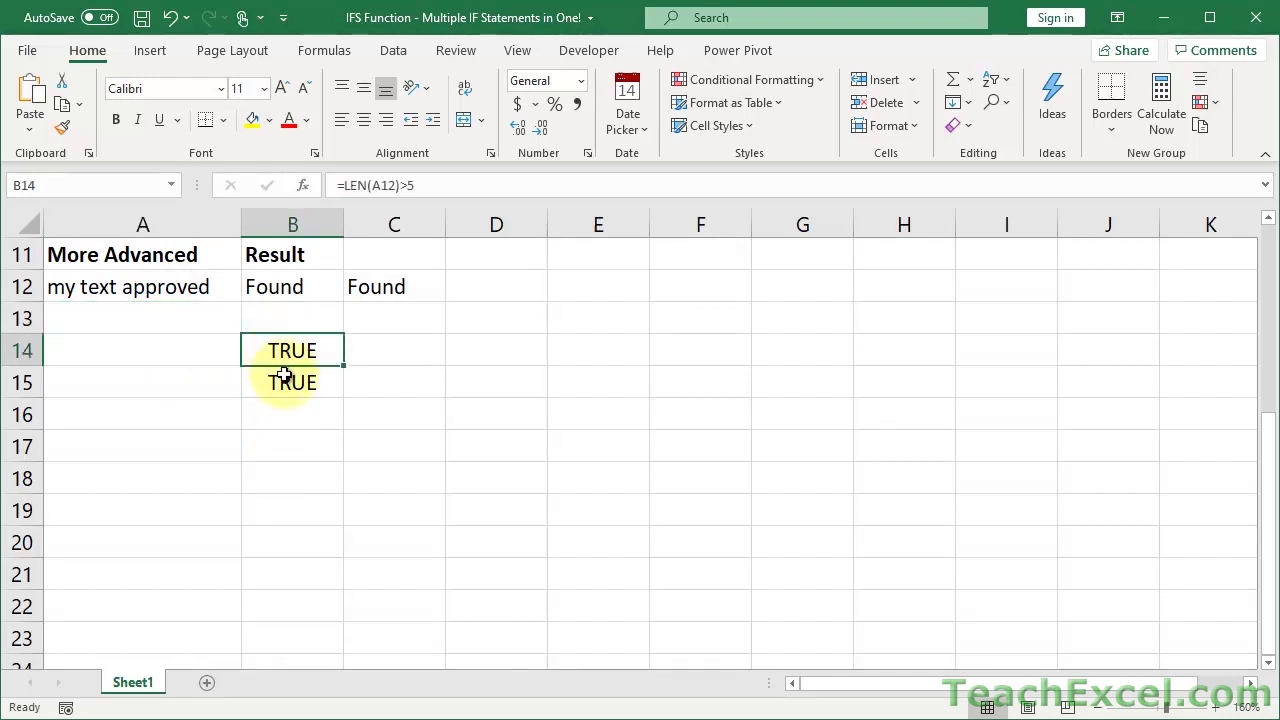
left_click(285, 382)
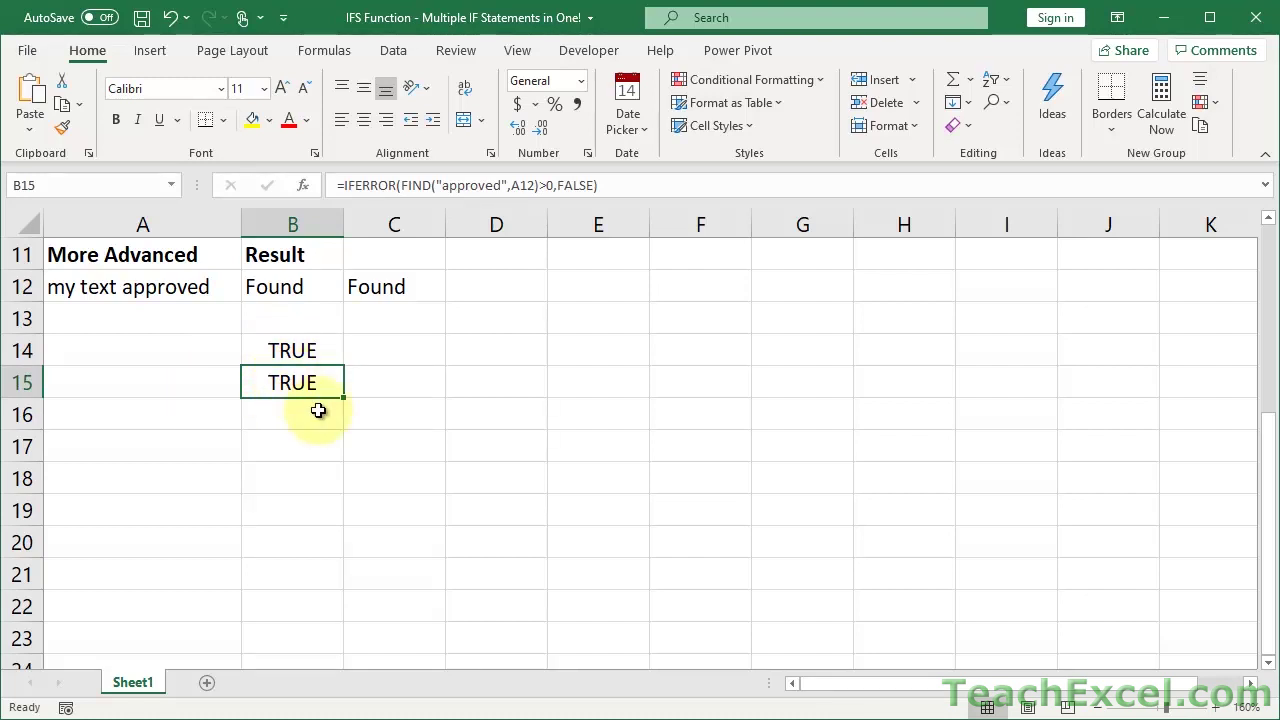
left_click(318, 410)
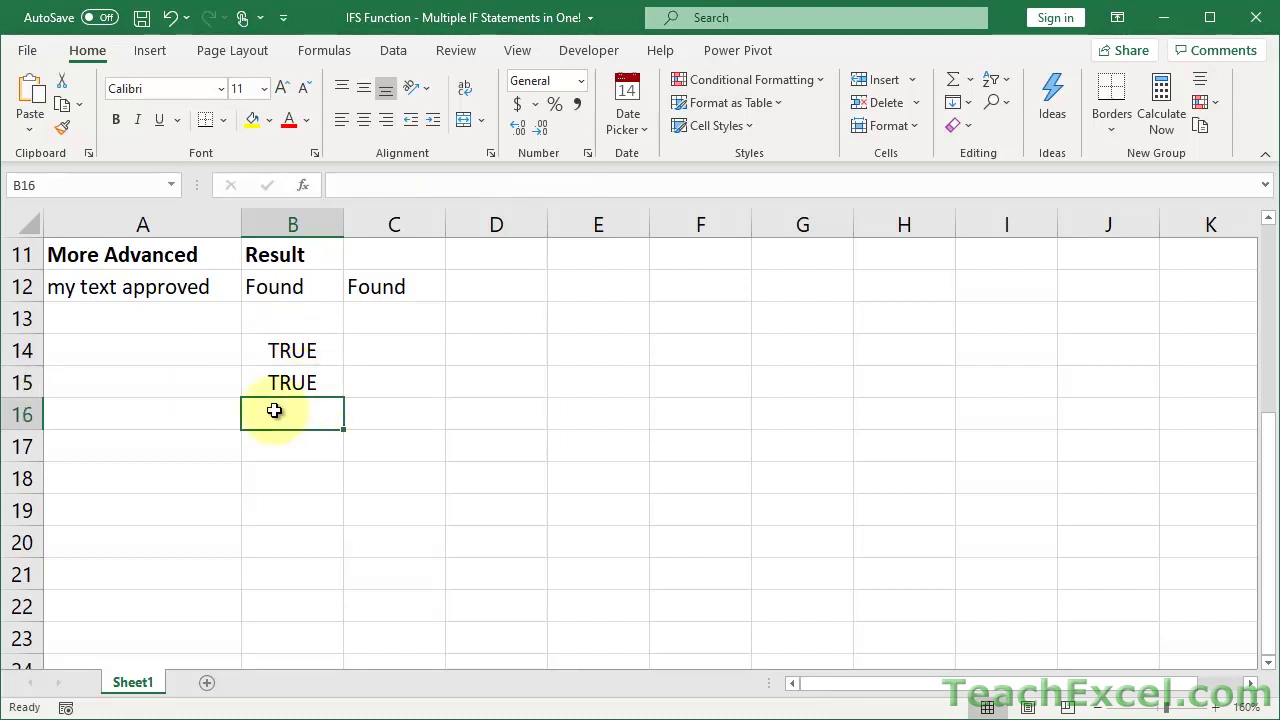
double_click(270, 350)
left_click_drag(256, 350, 373, 357)
key("Escape")
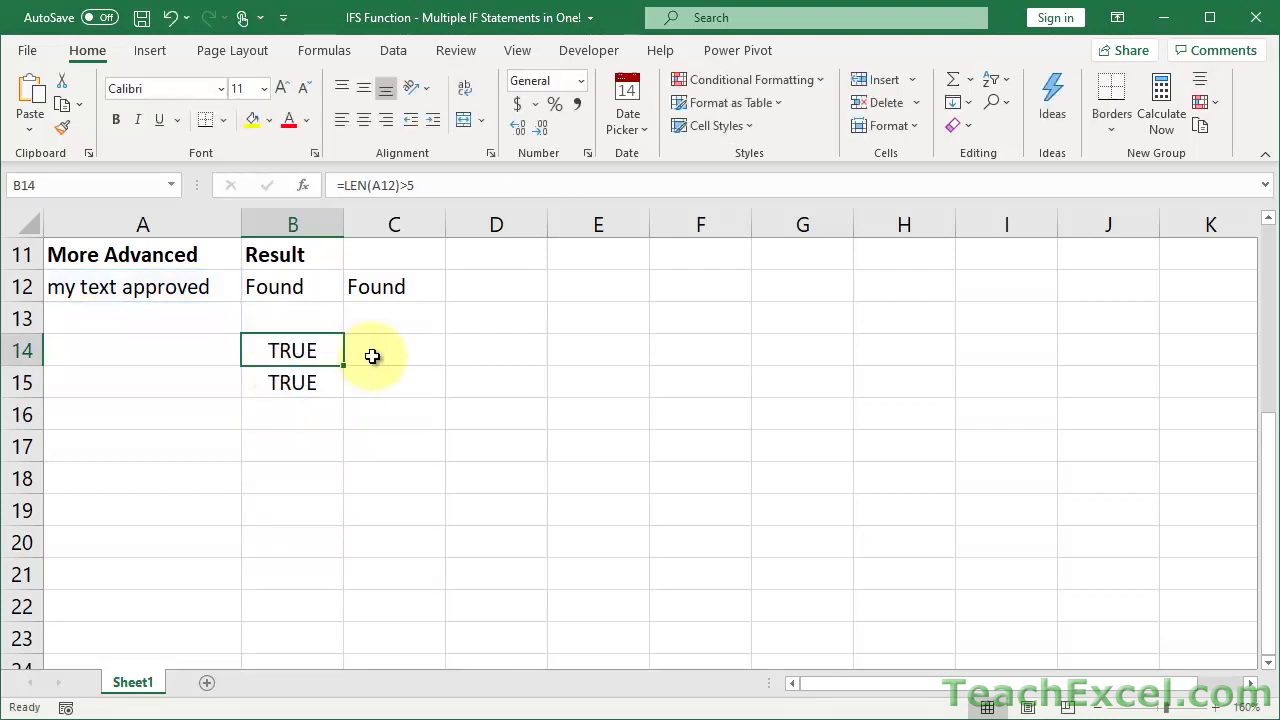
left_click(286, 416)
Enter =AND(LEN(A12)>5) in B16.
type("=and")
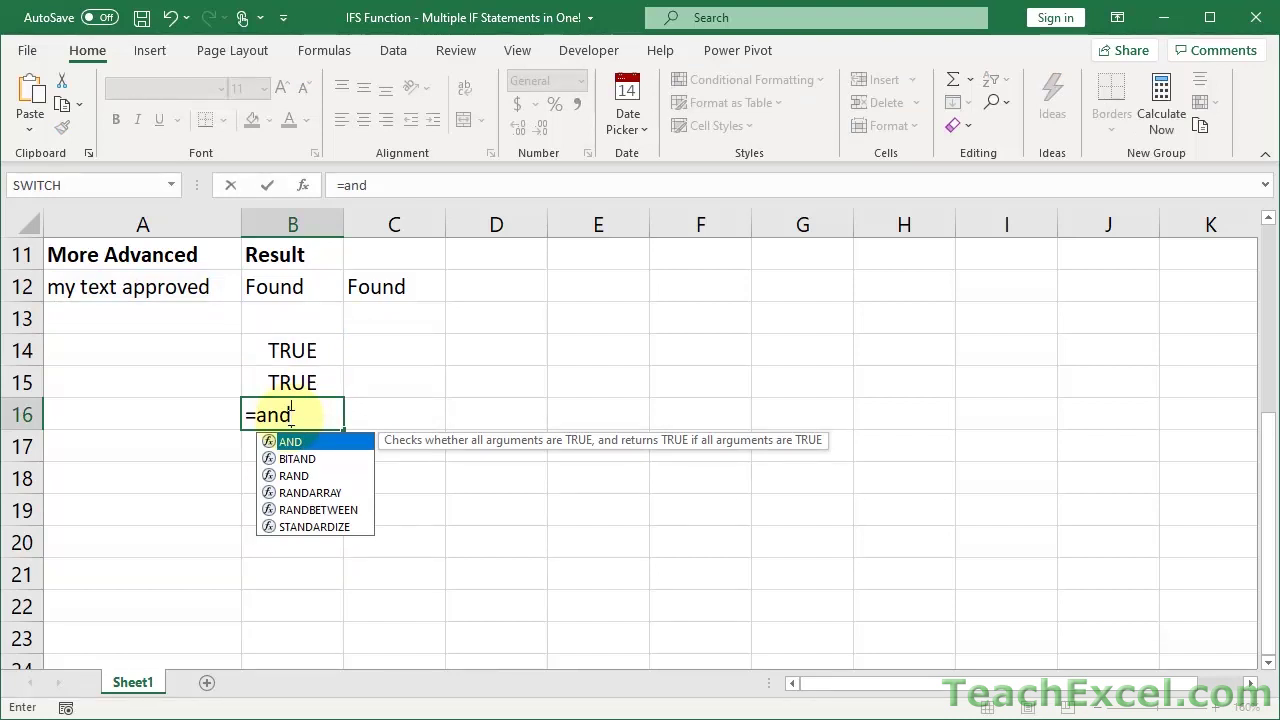
key("Tab")
type("LEN(A12)>5)")
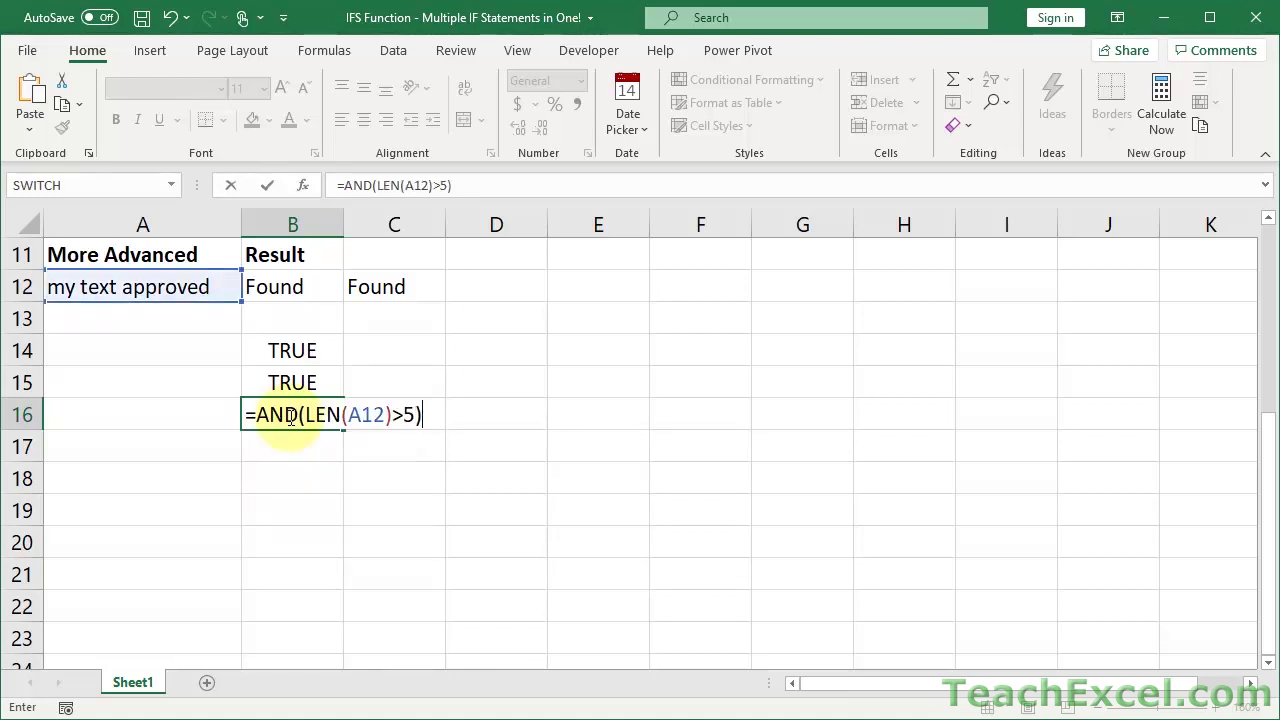
key("Return")
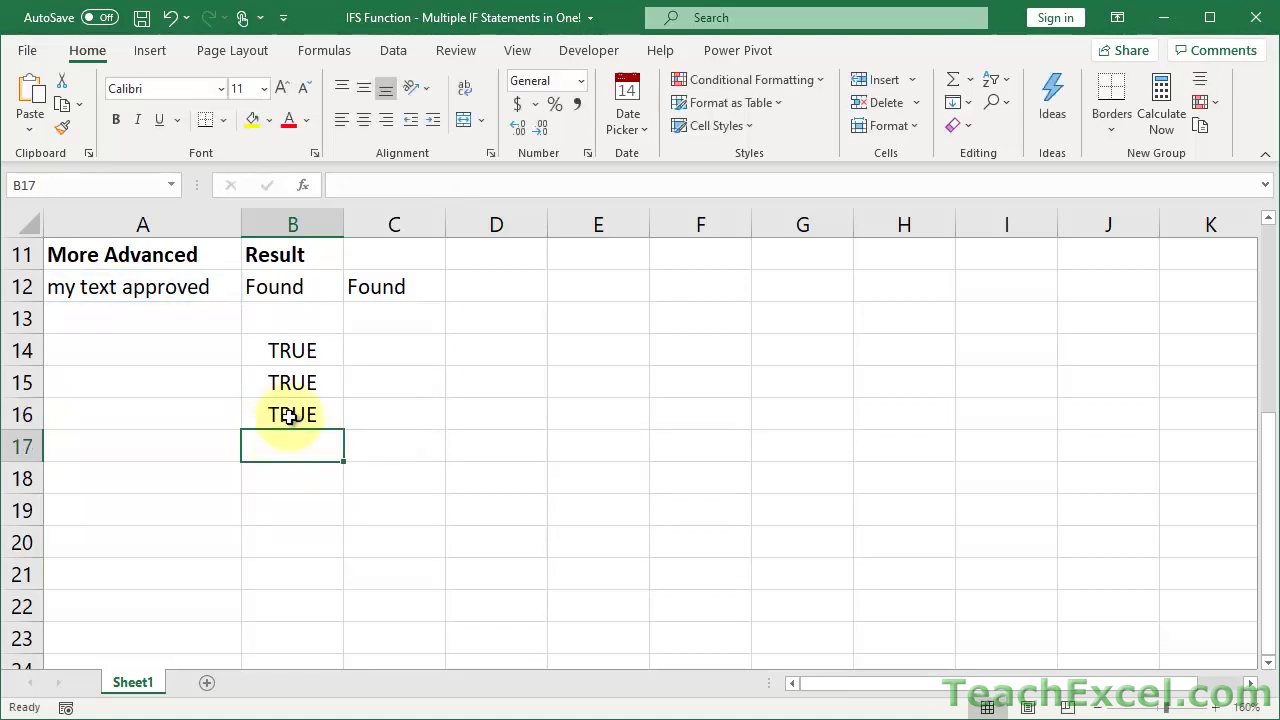
Add B15's IFERROR(FIND("approved",A12)>0,FALSE) as the second AND argument in B16.
left_click(290, 386)
double_click(290, 386)
left_click_drag(254, 383, 799, 409)
key("ctrl+c")
key("Escape")
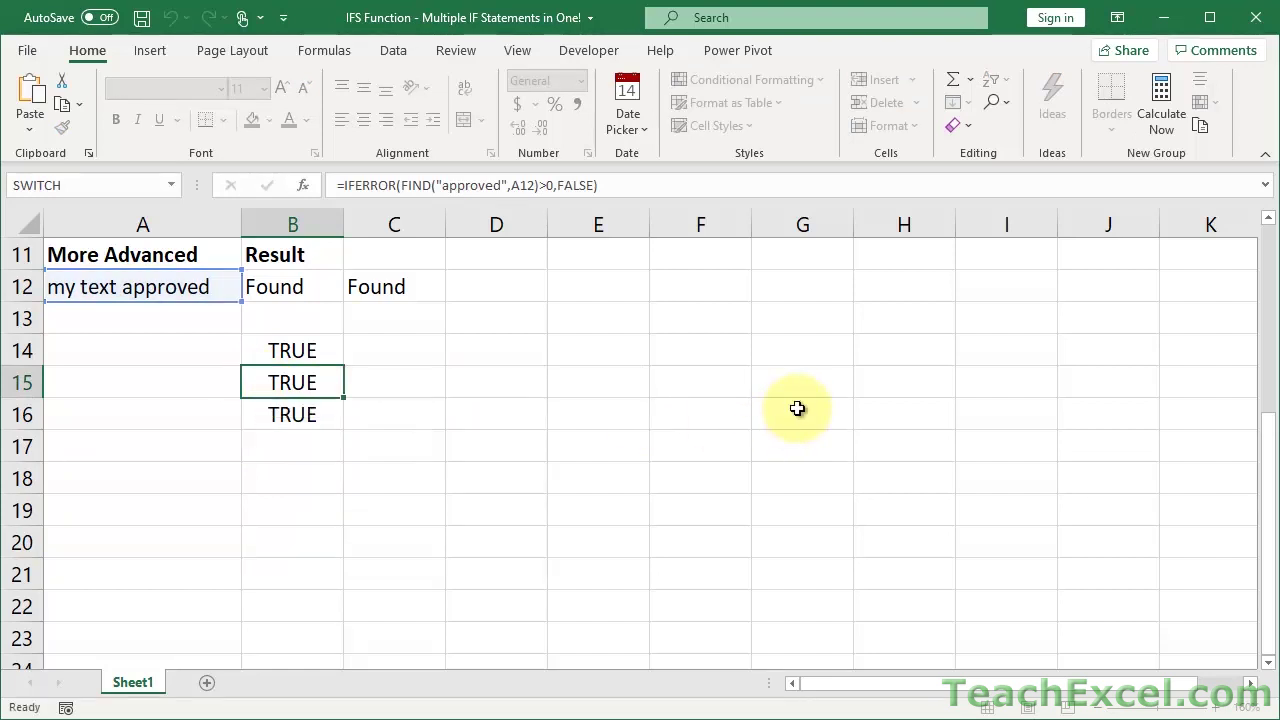
double_click(292, 415)
left_click(415, 414)
type(",")
key("ctrl+v")
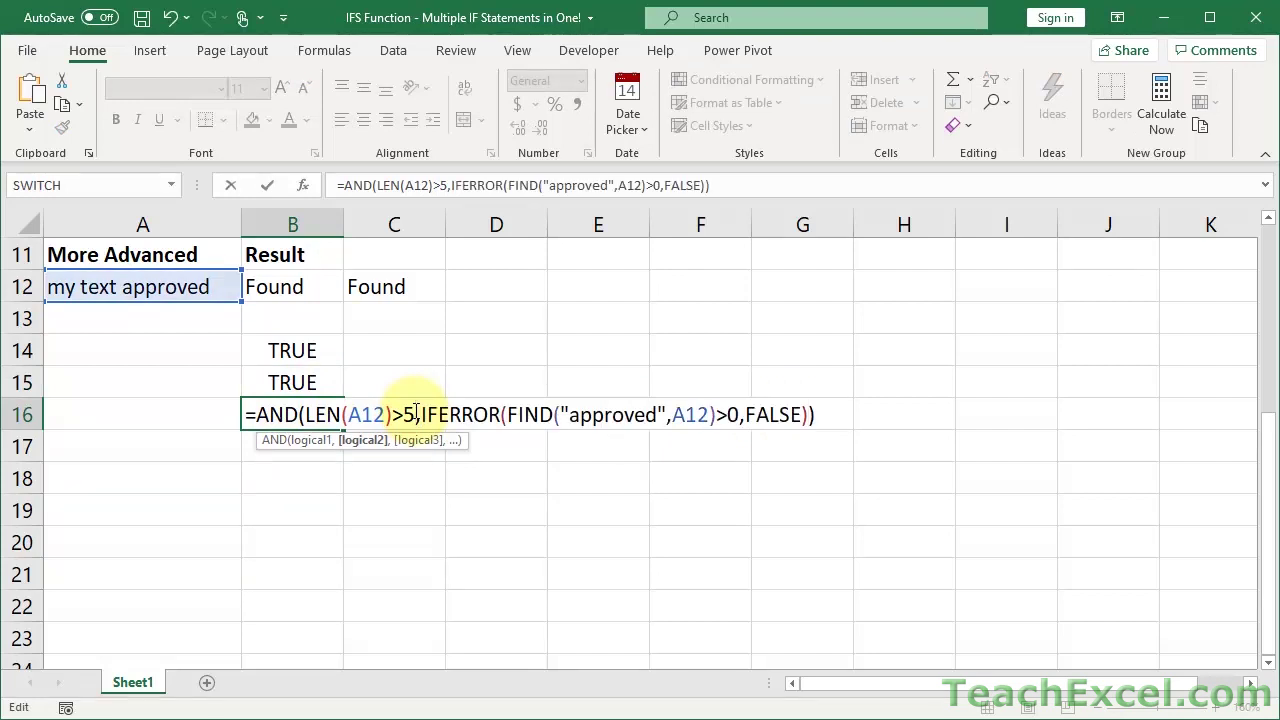
key("Return")
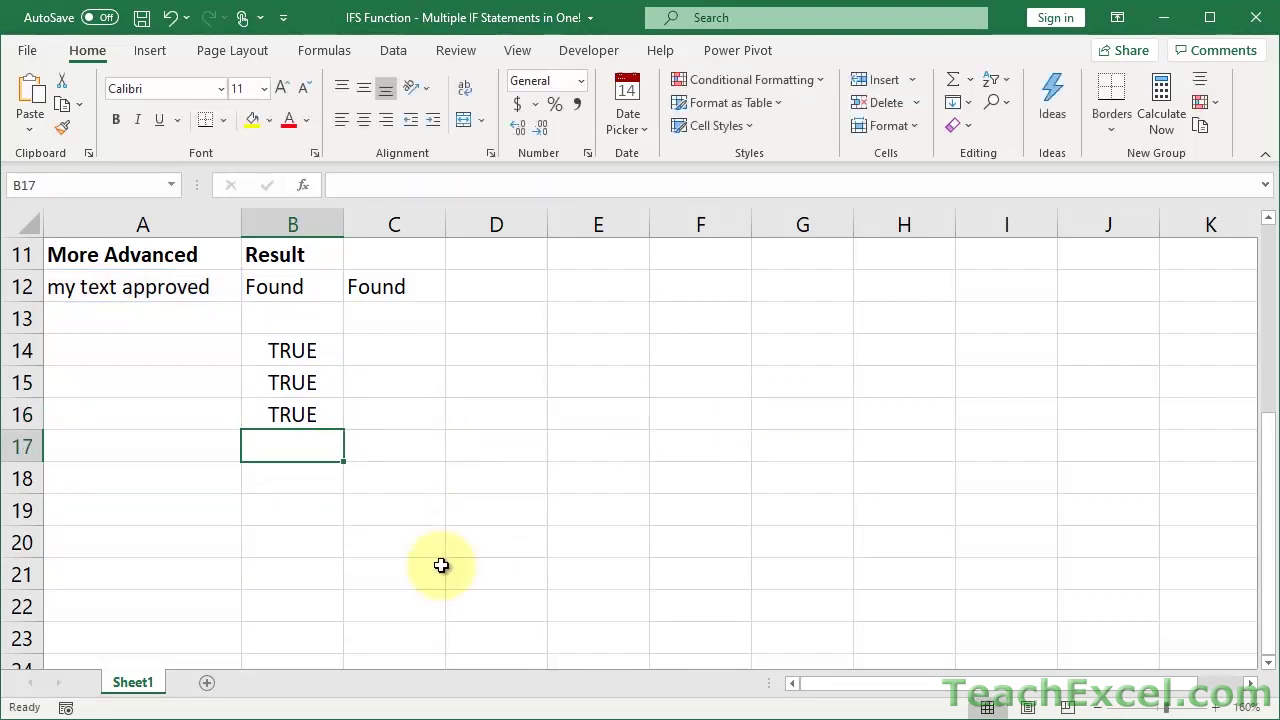
left_click(148, 287)
double_click(148, 287)
type("p")
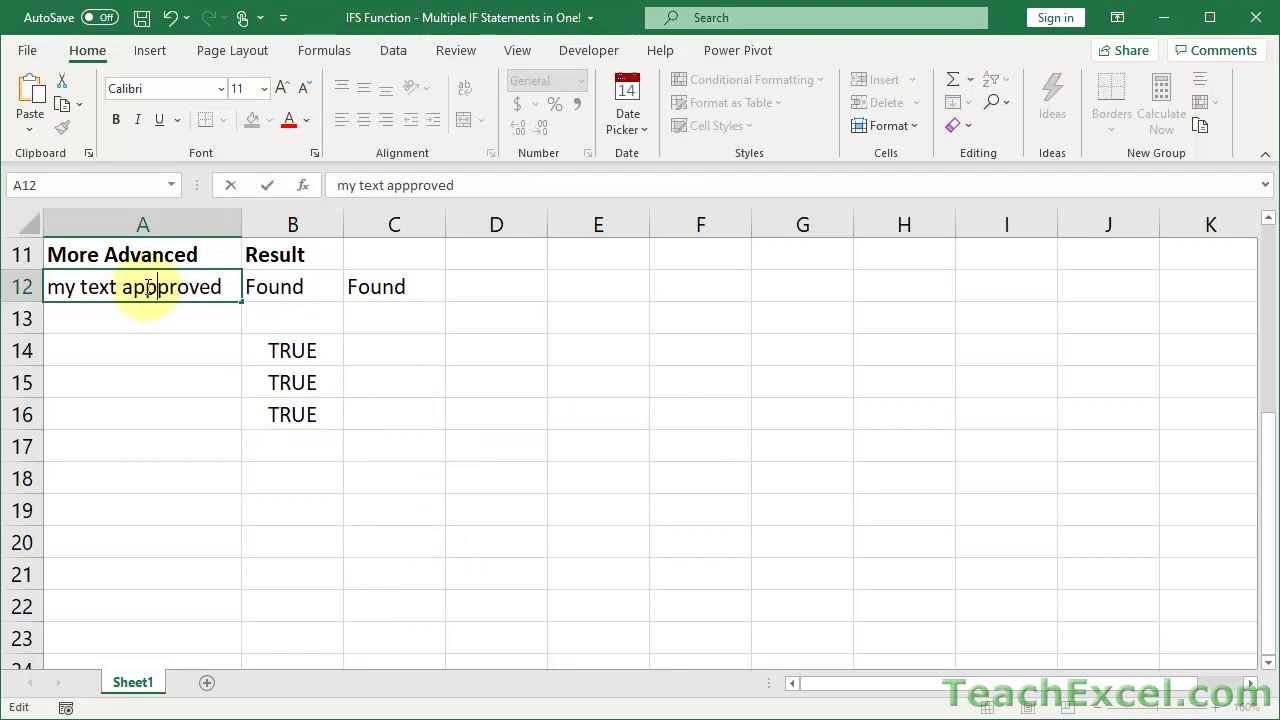
key("Return")
left_click(146, 287)
key("Delete")
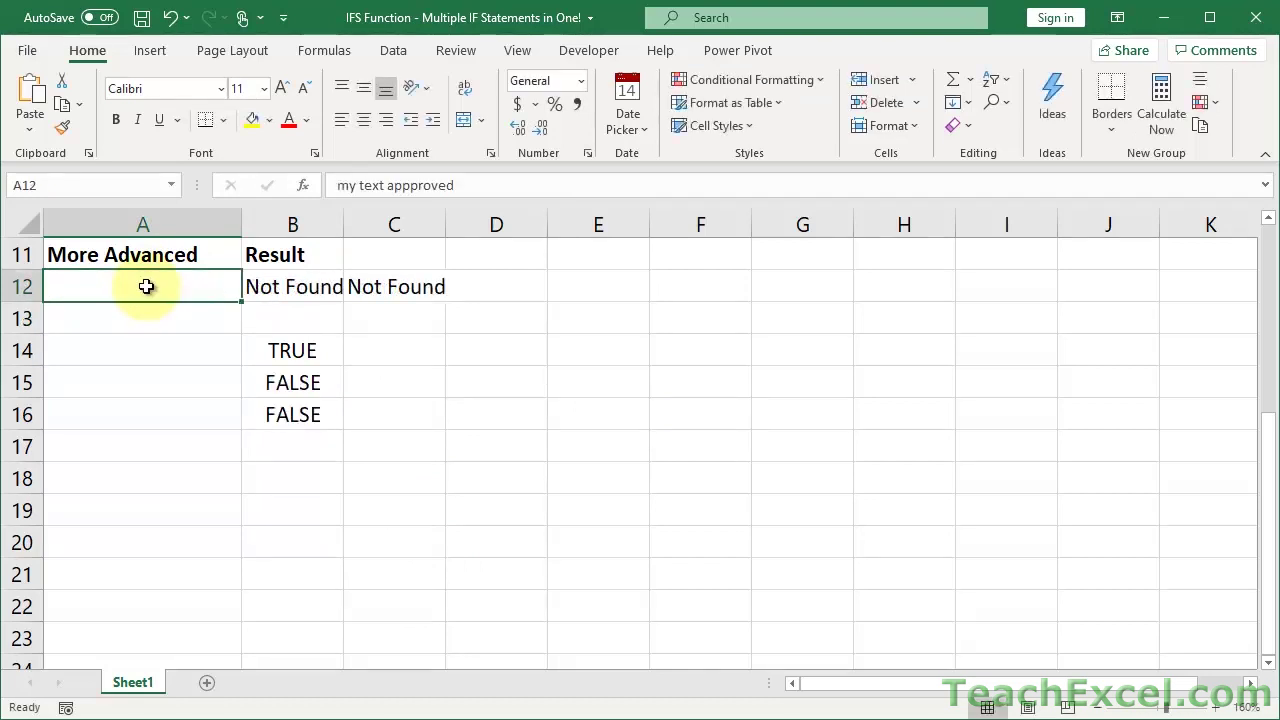
key("ctrl+z")
key("ctrl+z")
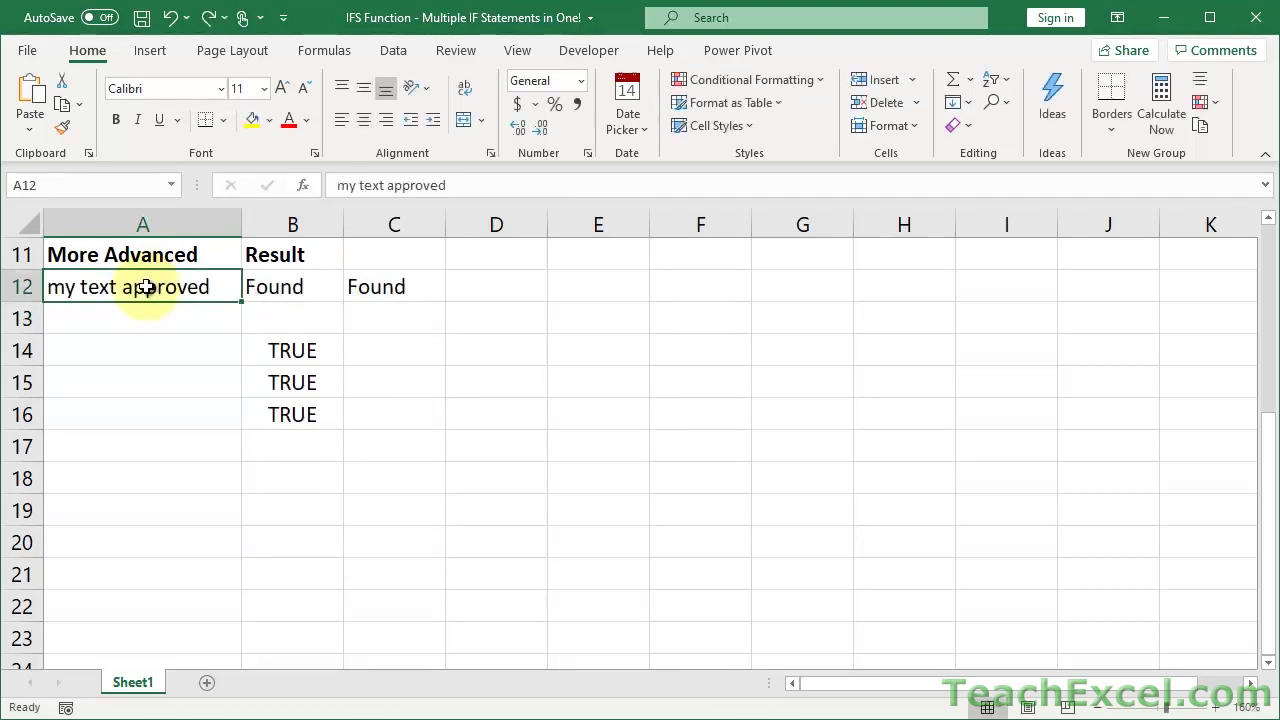
left_click(270, 415)
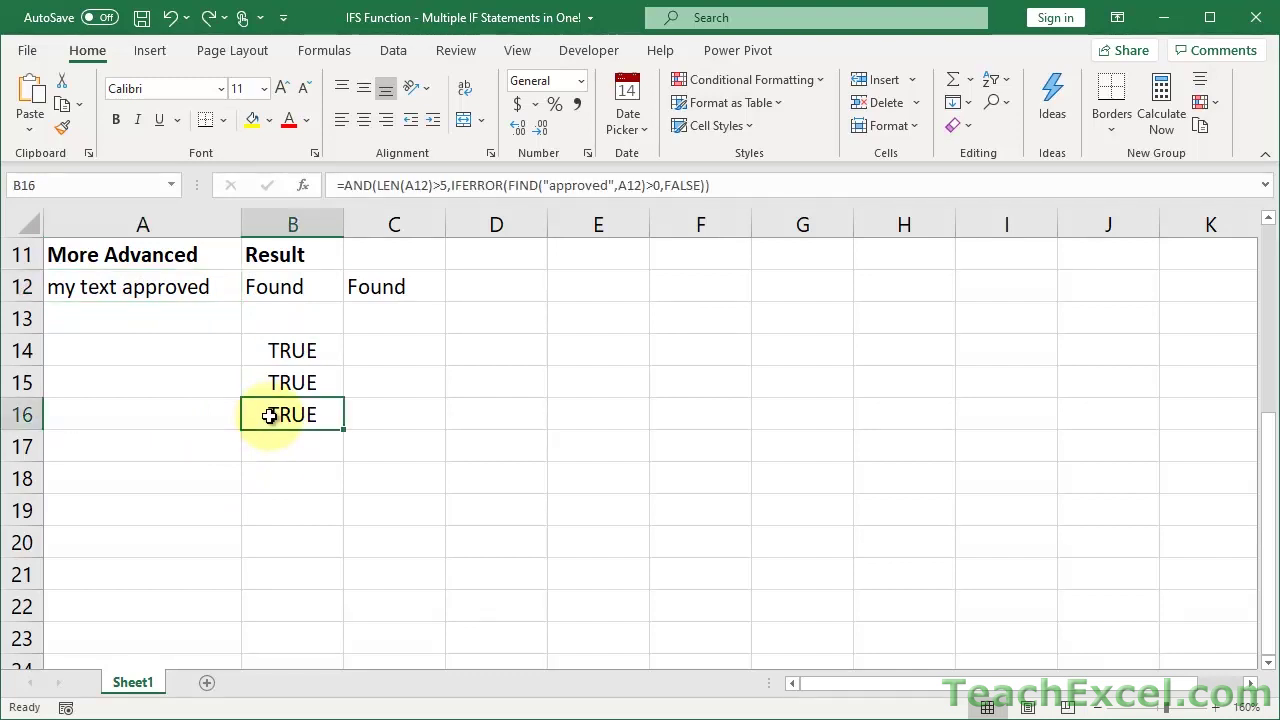
double_click(270, 415)
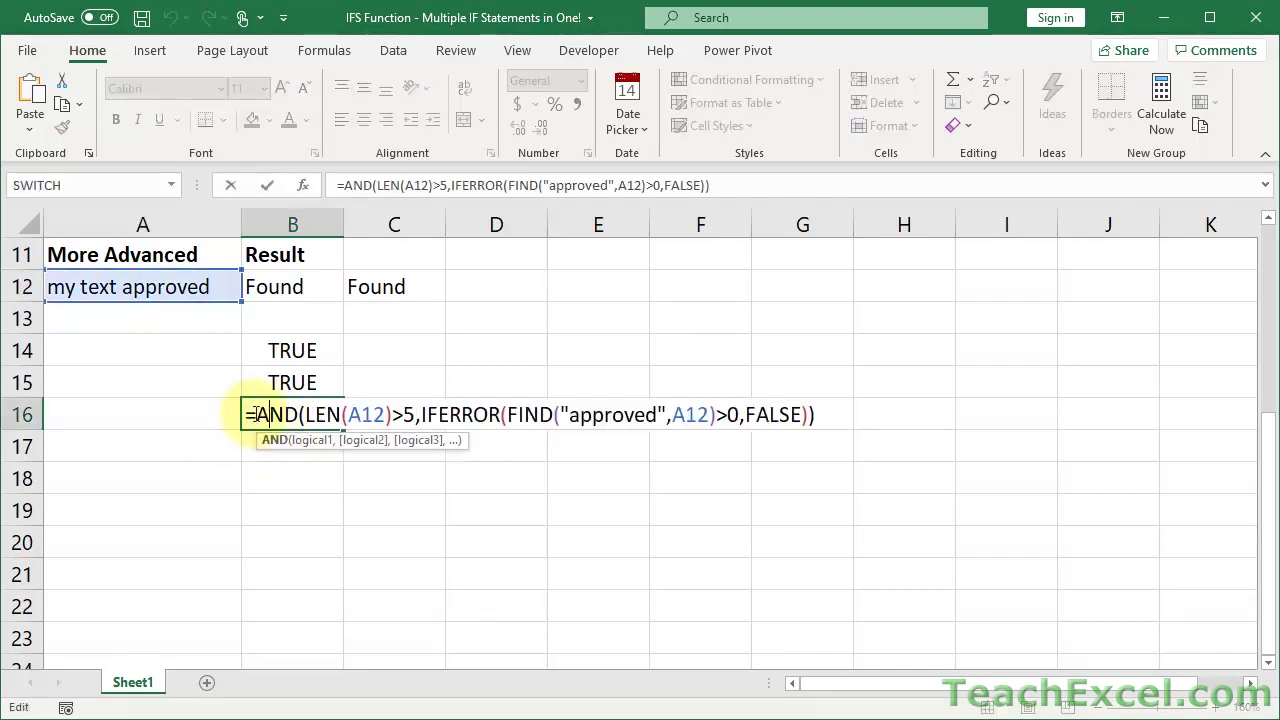
left_click_drag(258, 414, 860, 457)
key("ctrl+c")
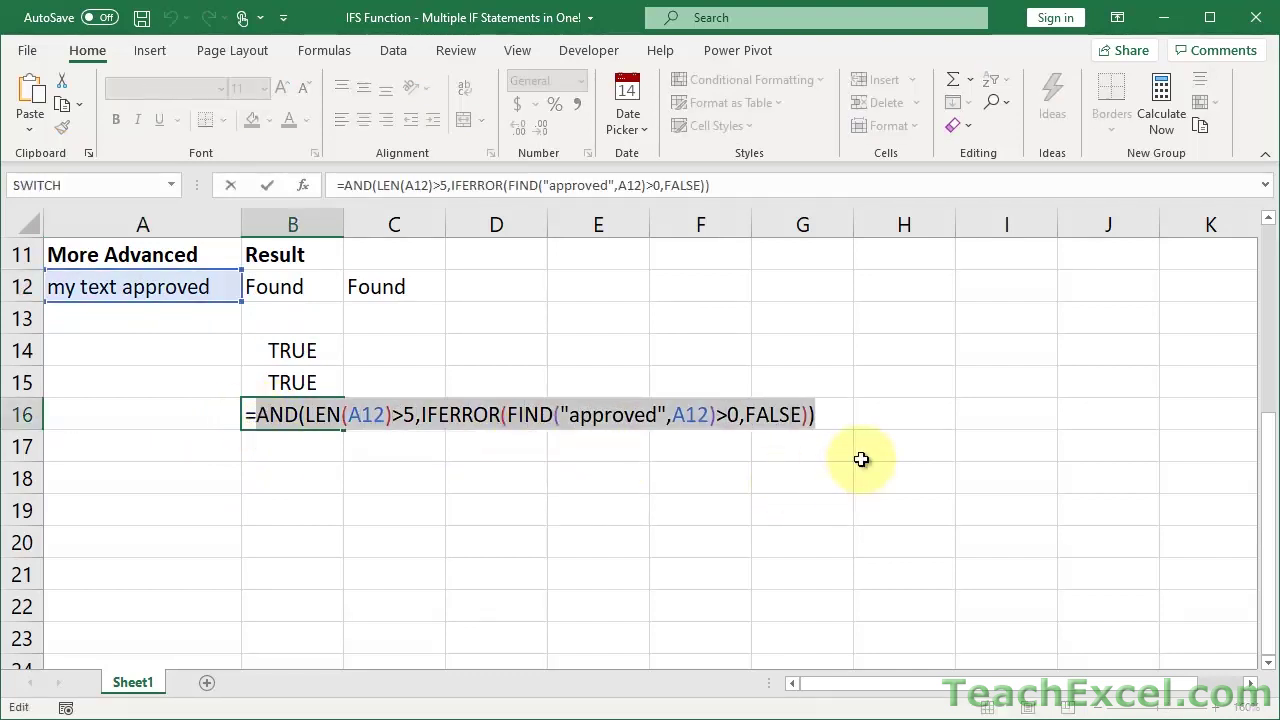
key("Escape")
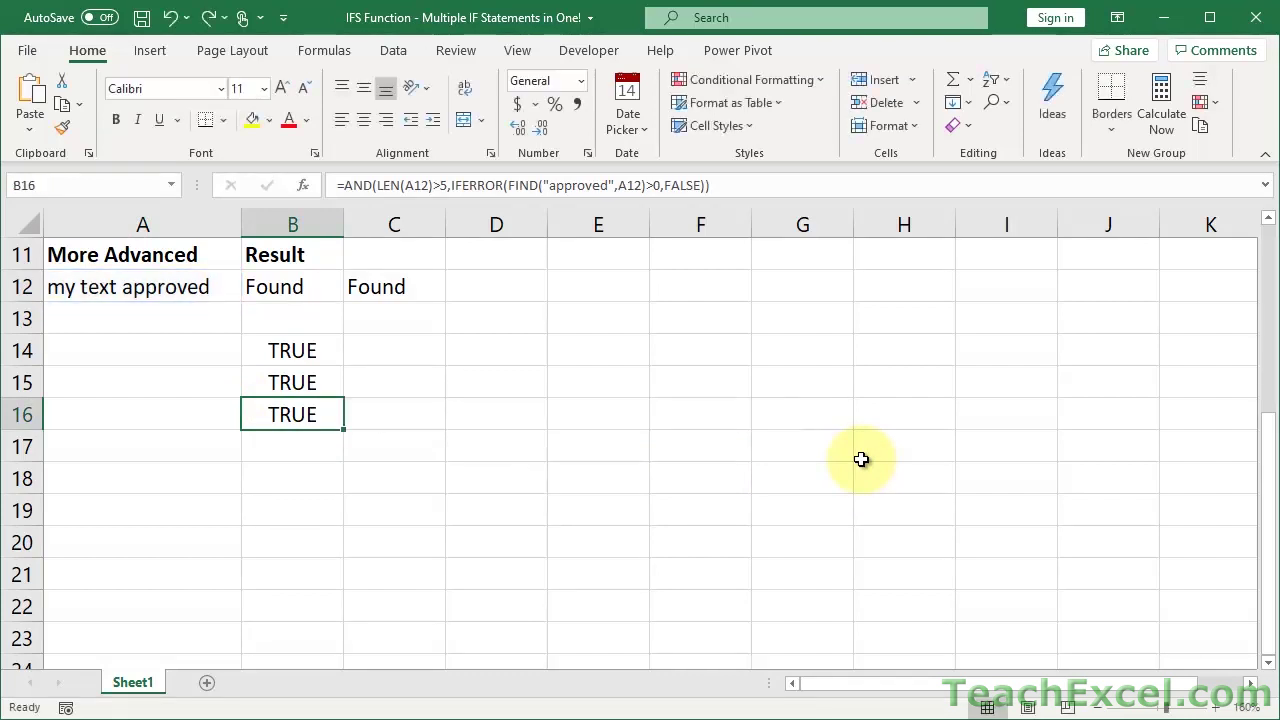
left_click(490, 288)
Enter an IFS formula in D12 returning "Found" when the pasted AND condition holds.
type("=if")
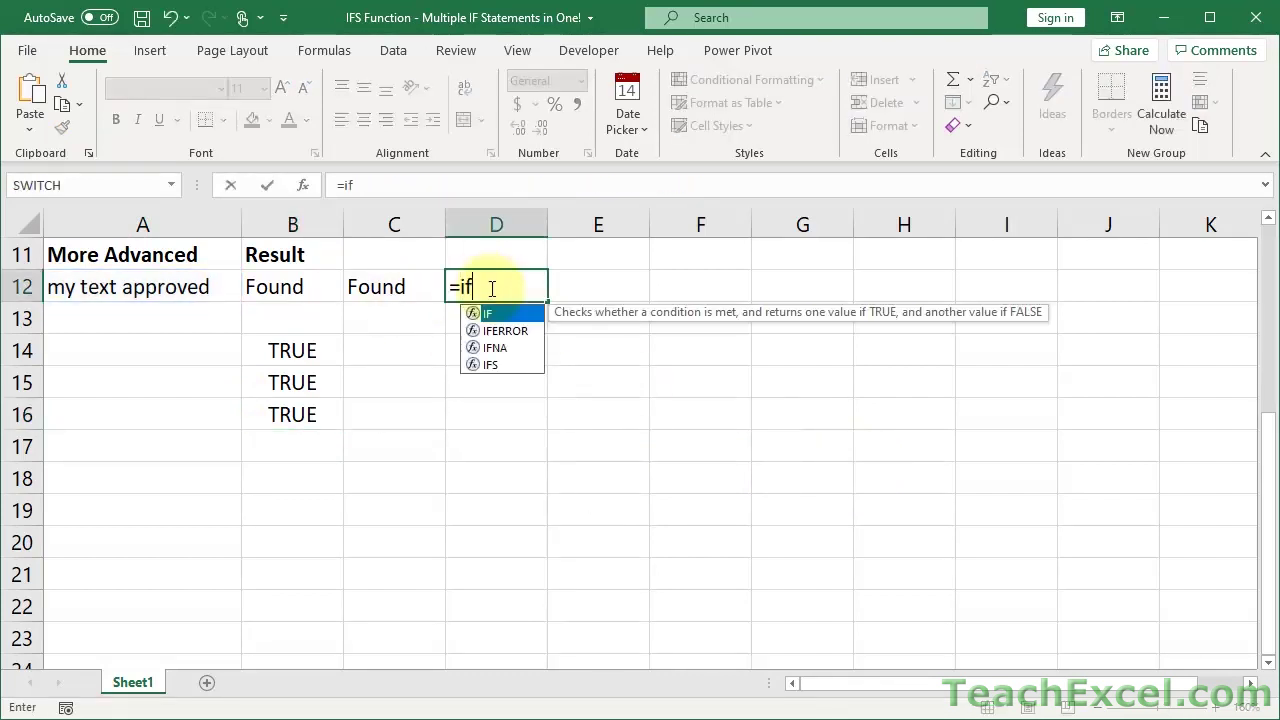
type("s")
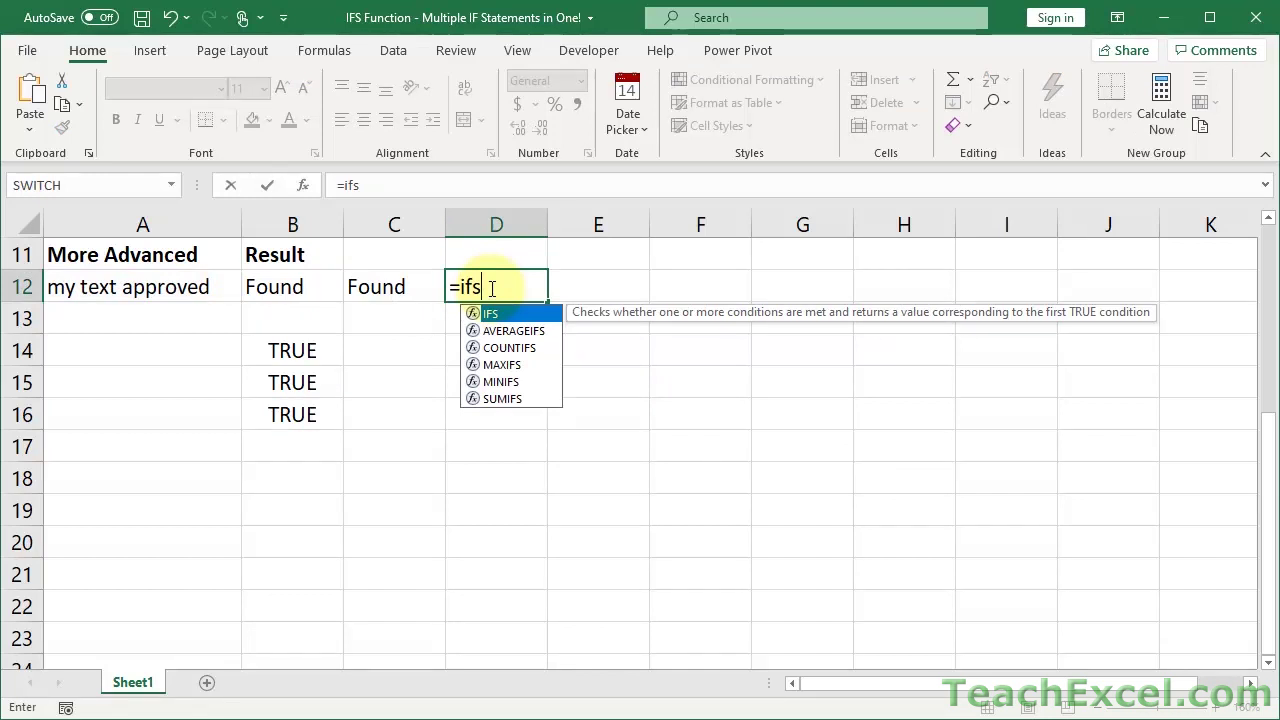
key("Tab")
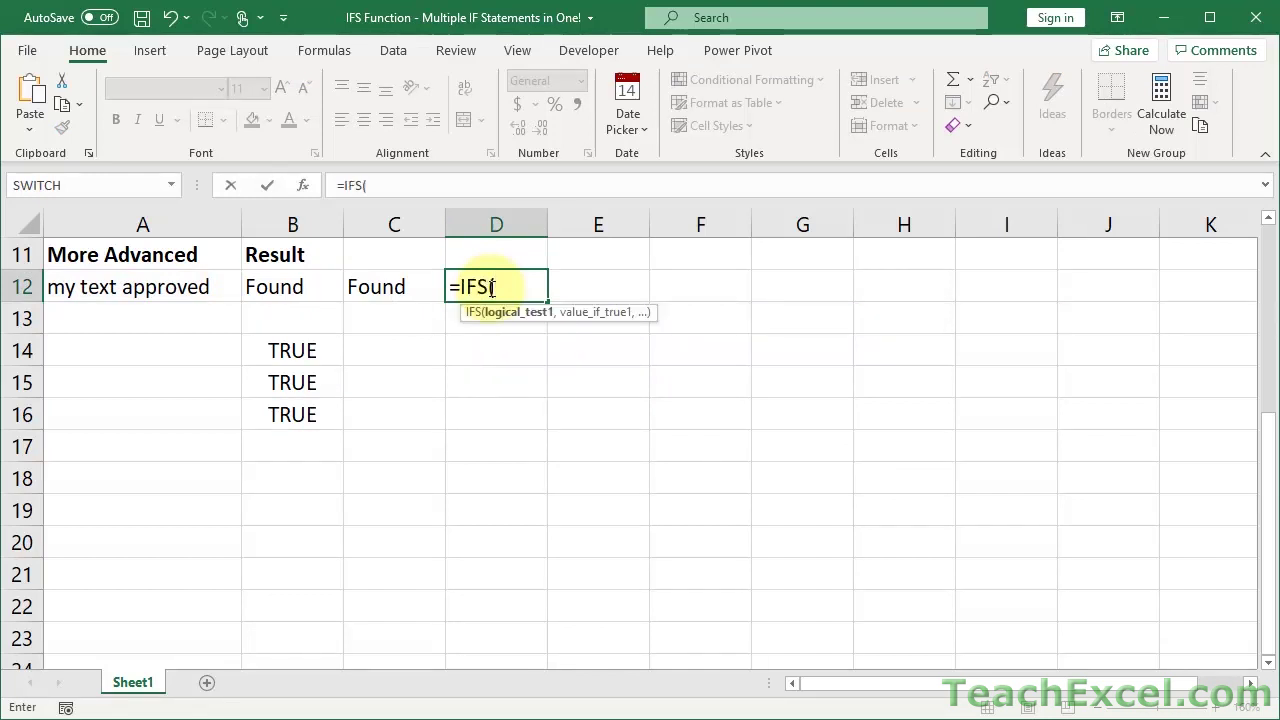
key("ctrl+v")
type(",")
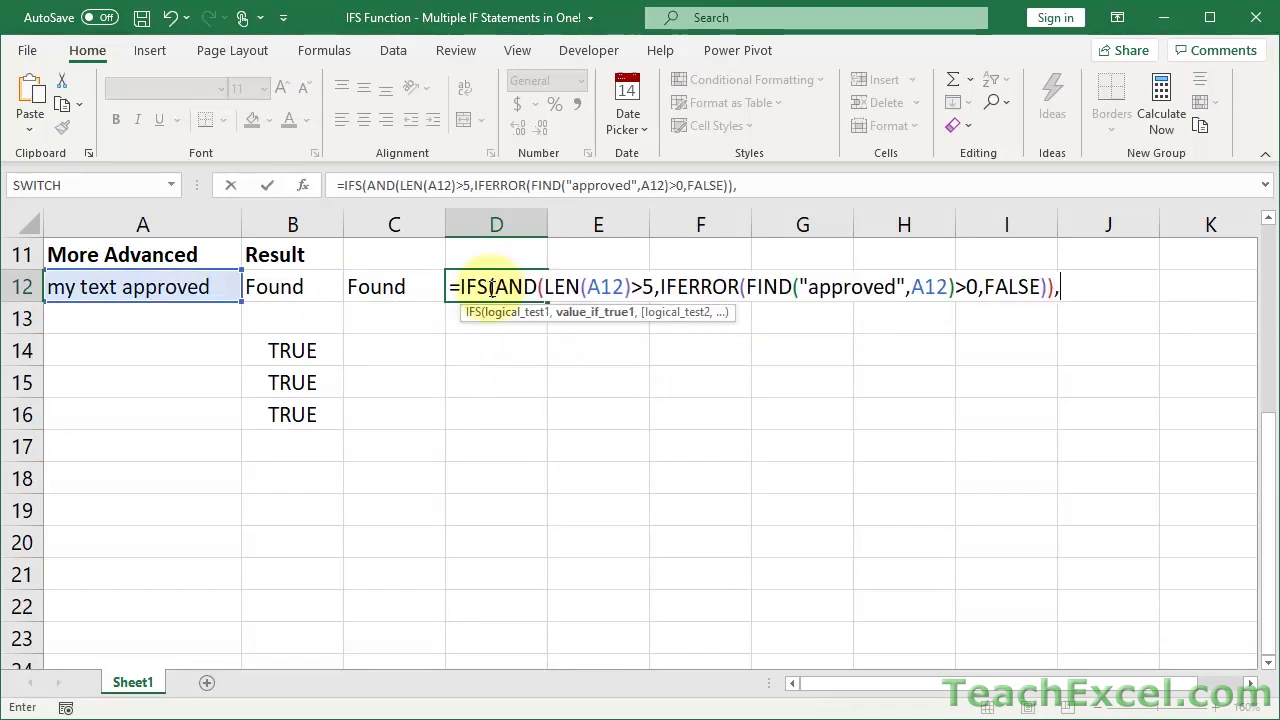
key("BackSpace")
type("\"Found\",")
key("BackSpace")
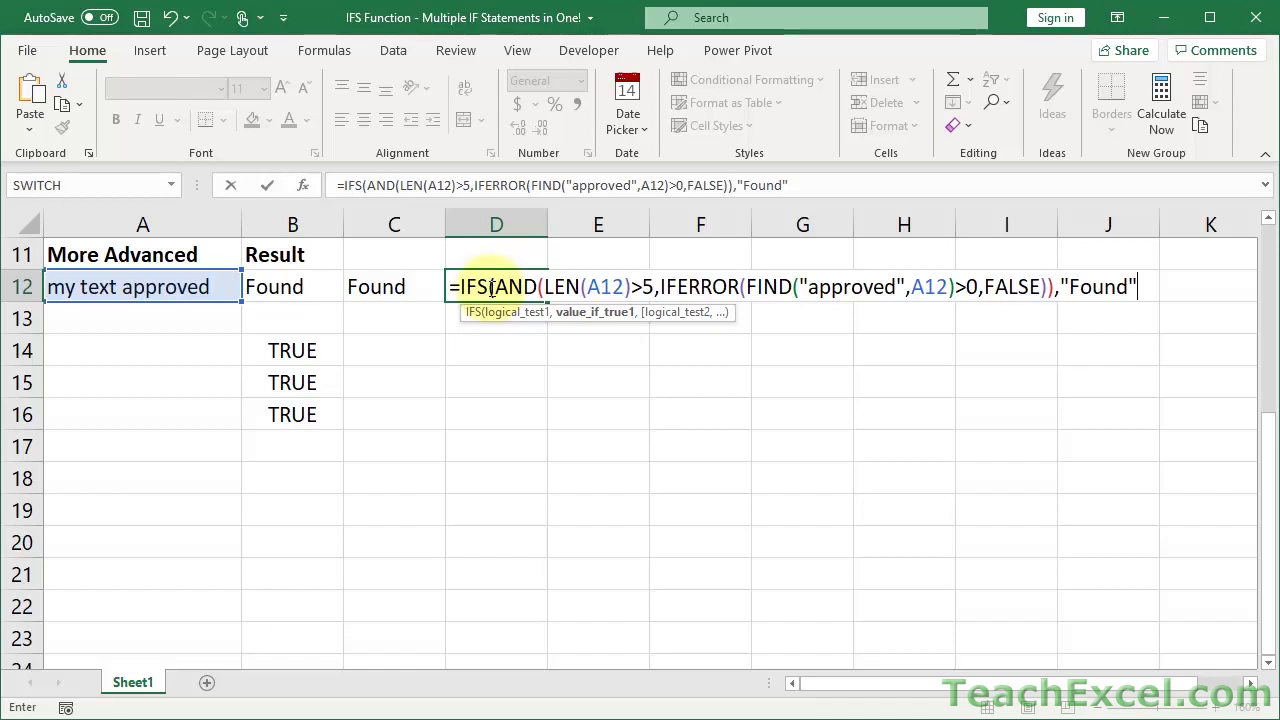
type(")")
key("Return")
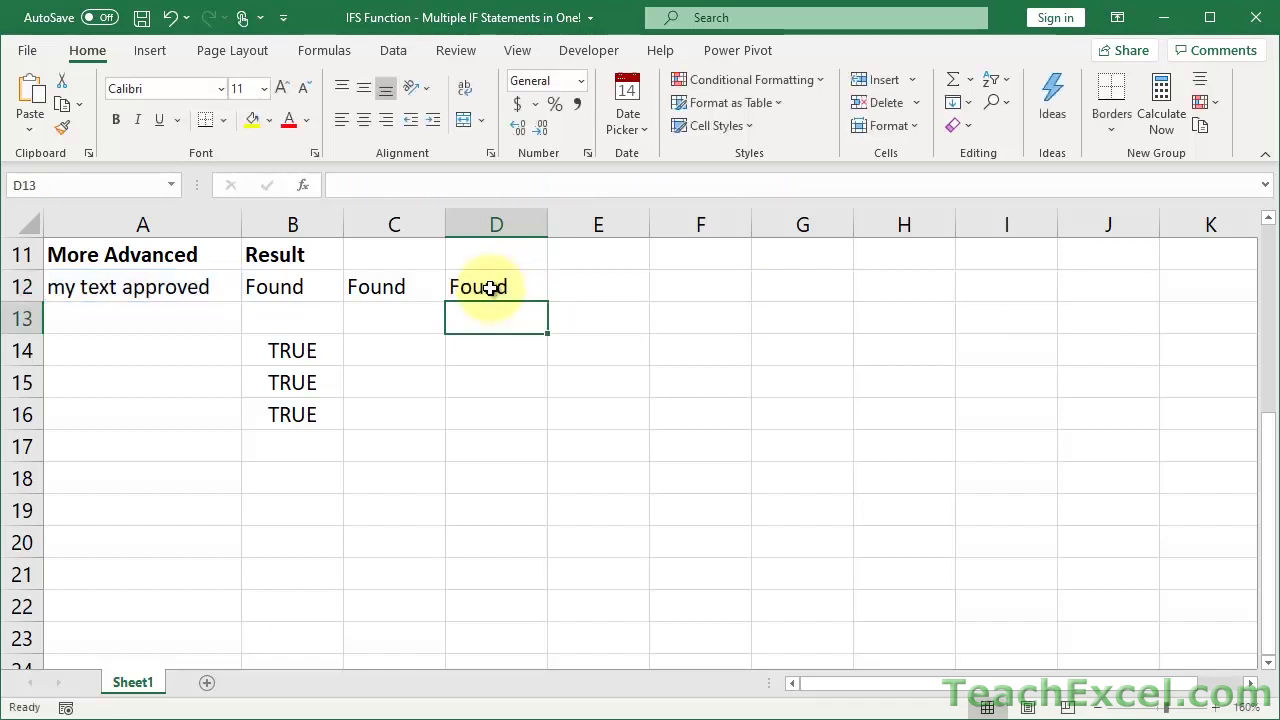
Add TRUE,"Not Found" as the catch-all pair in D12's IFS formula.
left_click_drag(409, 352, 420, 517)
left_click_drag(489, 354, 495, 525)
left_click_drag(586, 343, 590, 488)
double_click(498, 284)
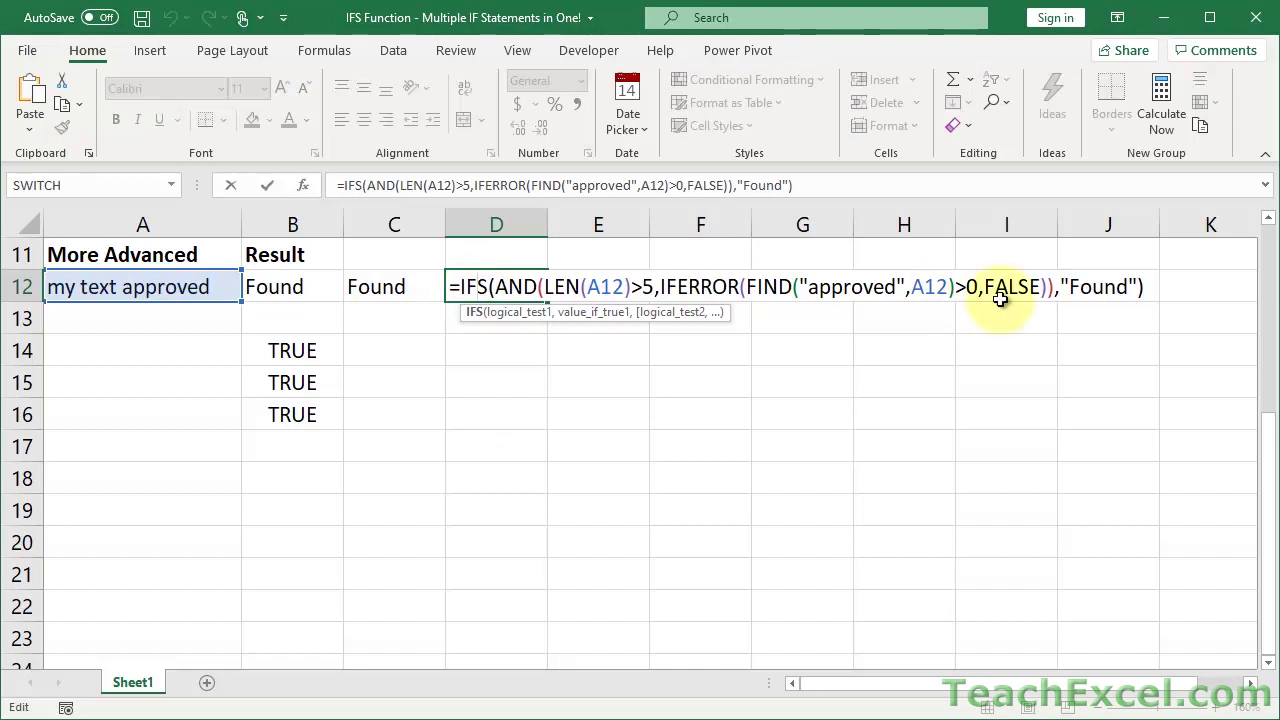
left_click(1138, 287)
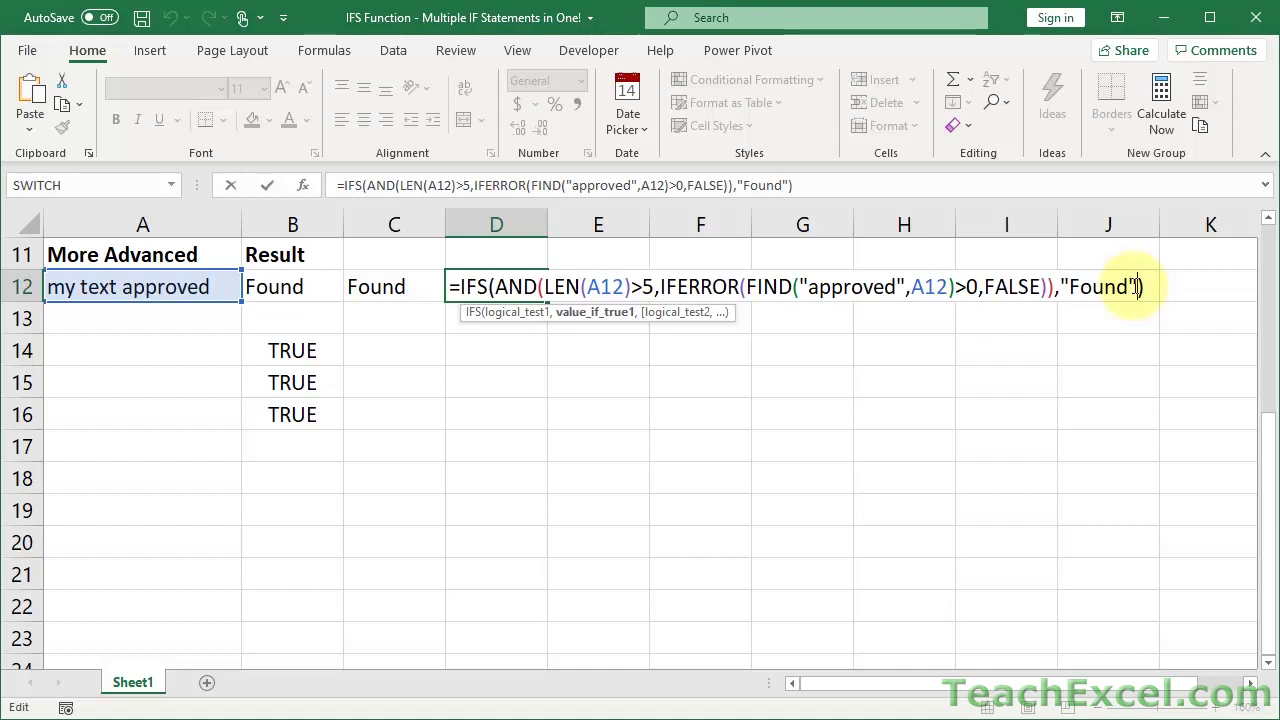
type(",true,")
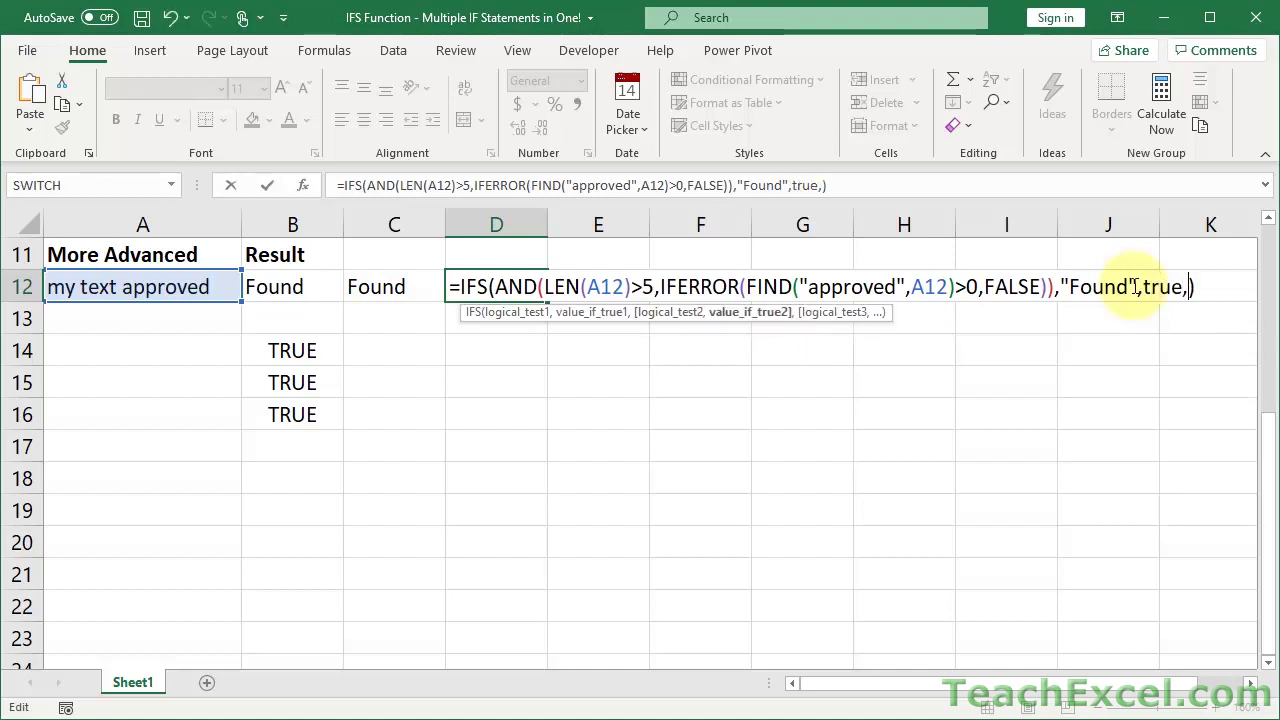
type("\"Not Foun")
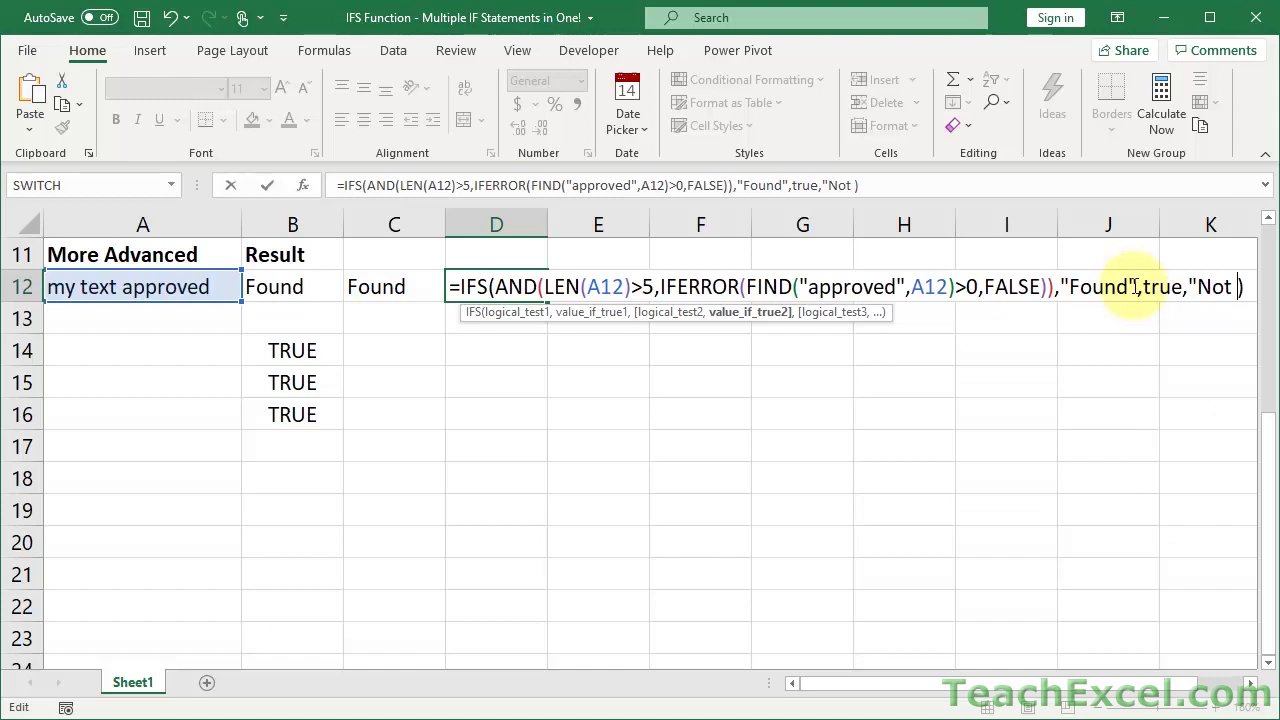
type("d\"")
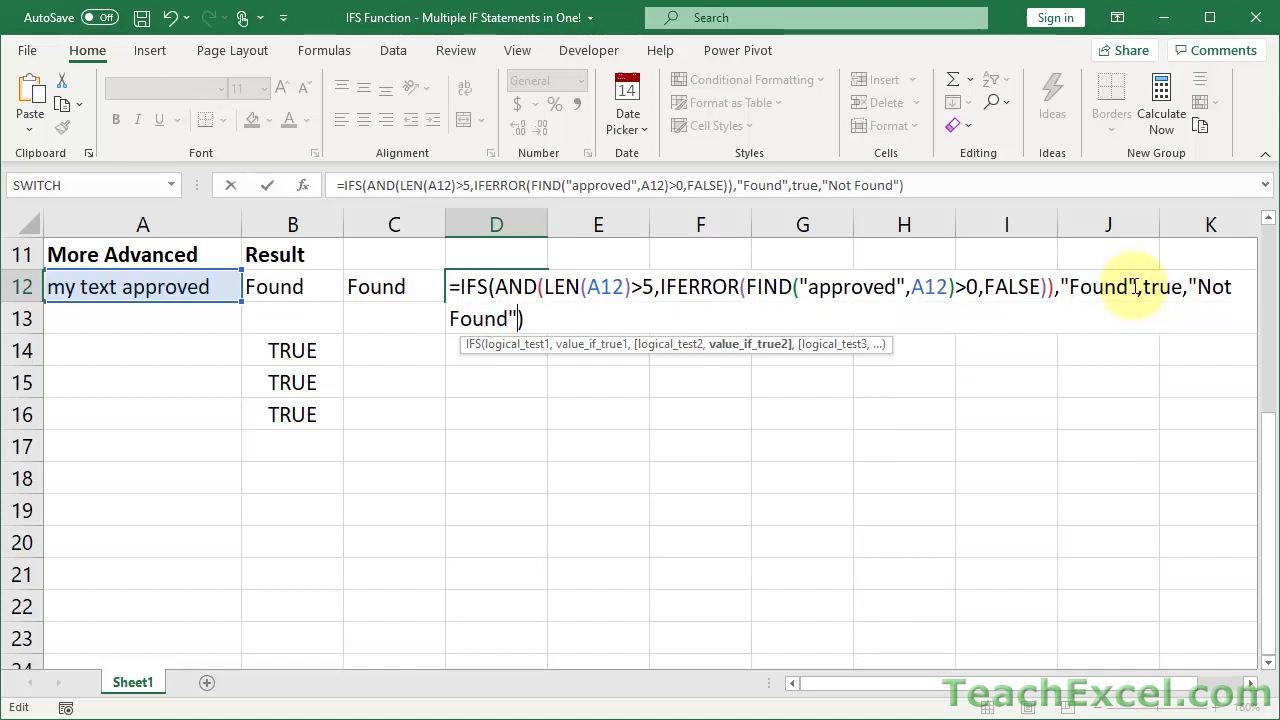
key("Return")
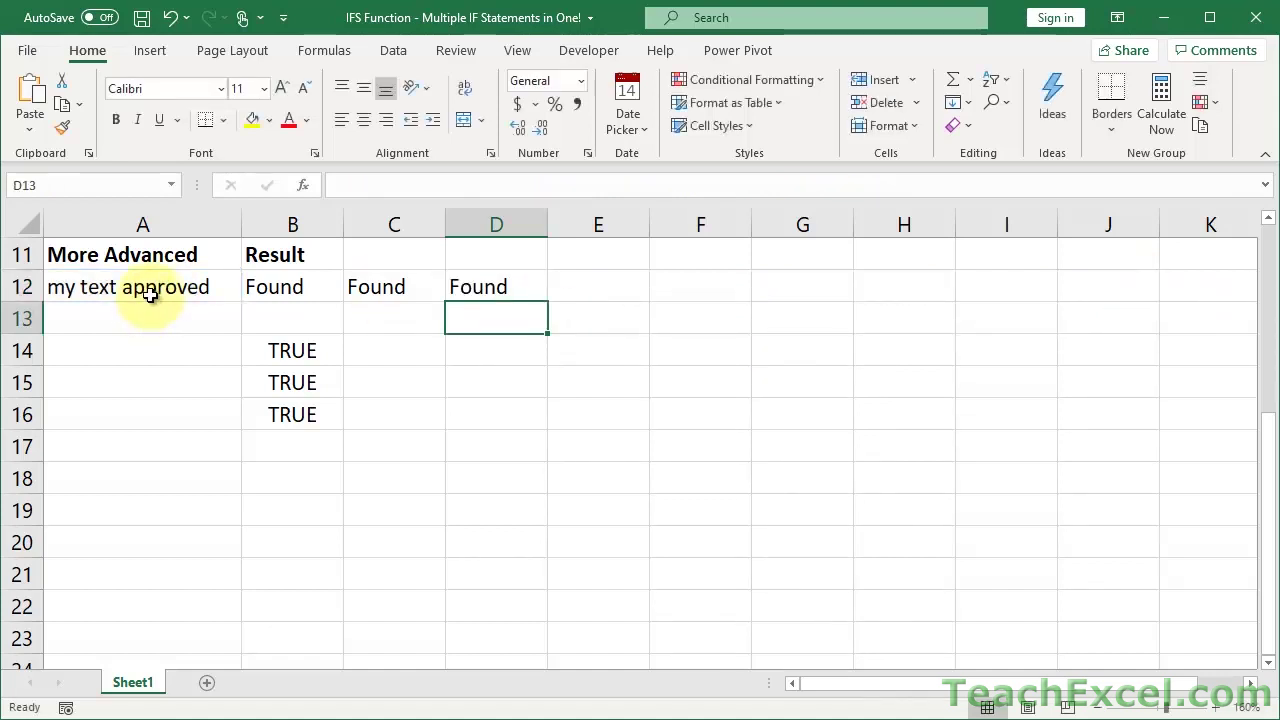
double_click(152, 289)
type("p")
key("Return")
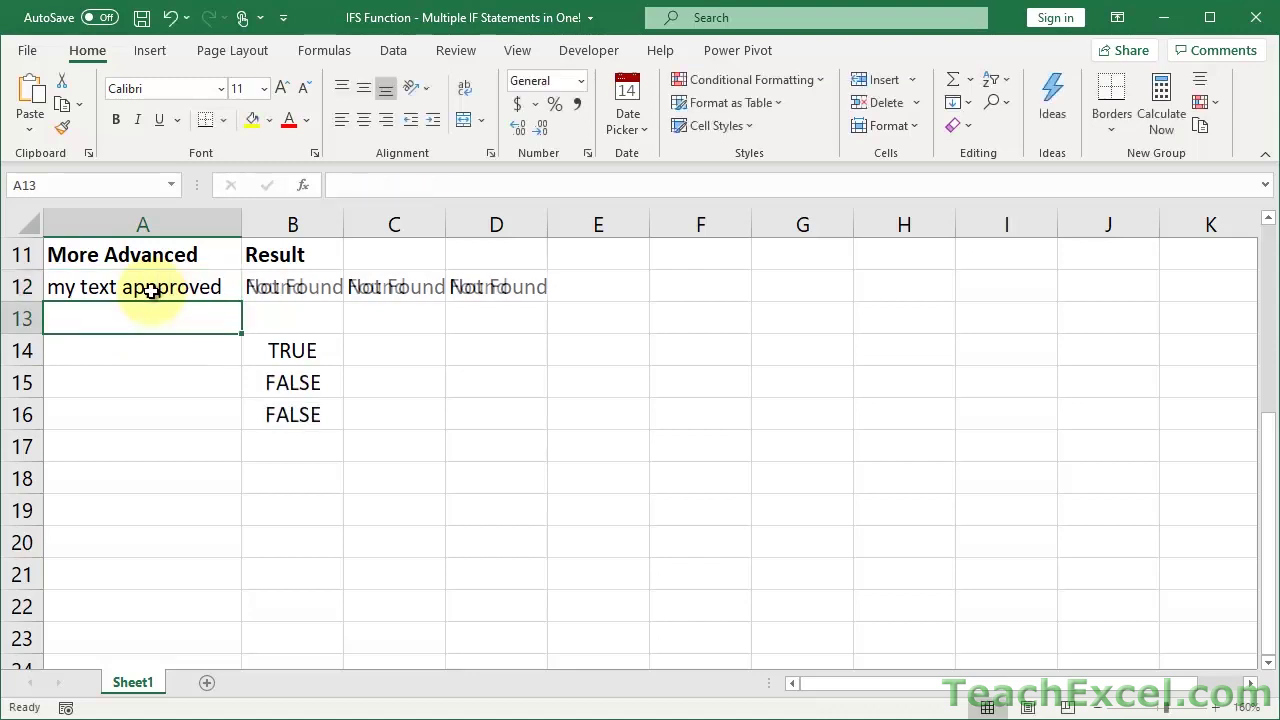
left_click(152, 289)
key("Delete")
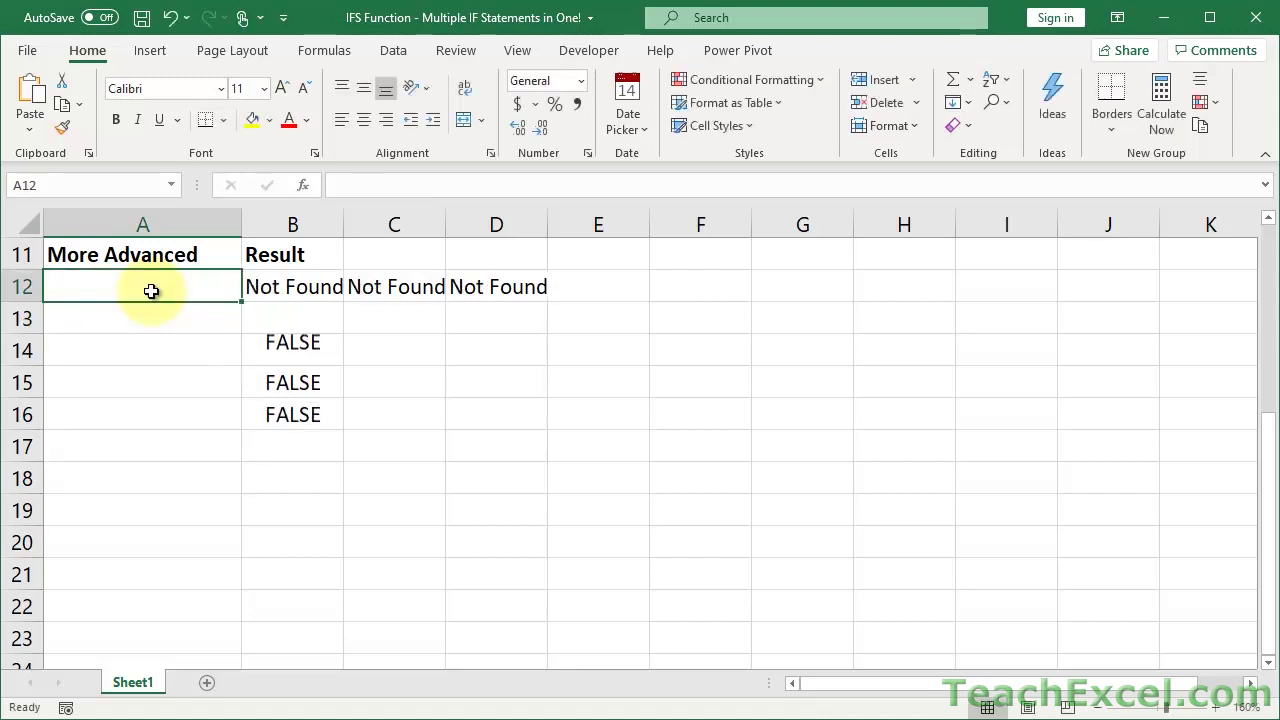
key("ctrl+z")
key("ctrl+z")
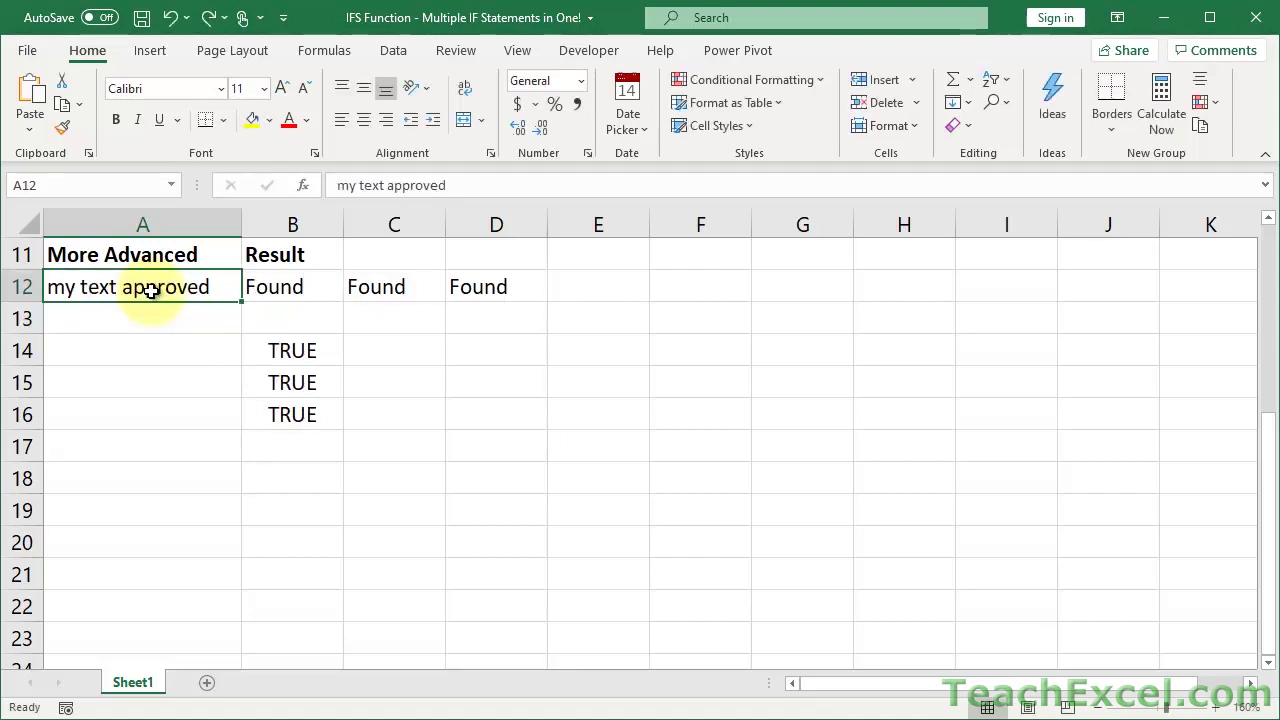
type("approved")
key("Return")
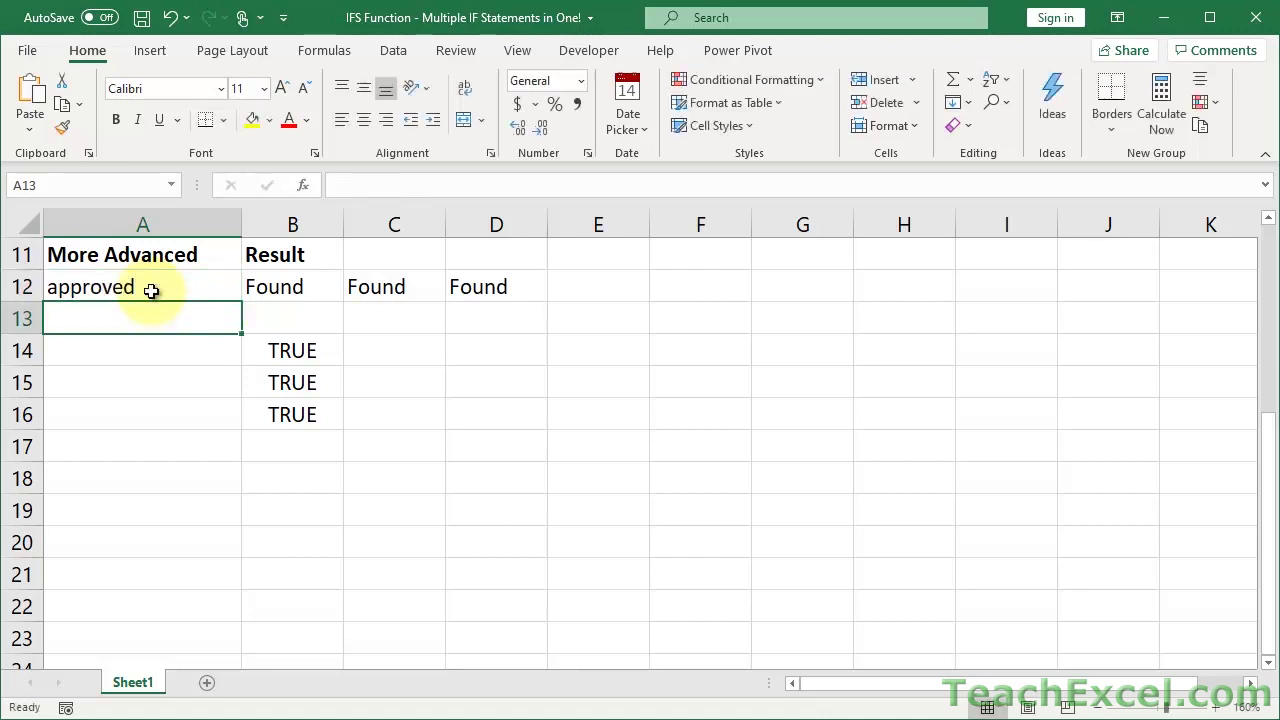
key("ctrl+z")
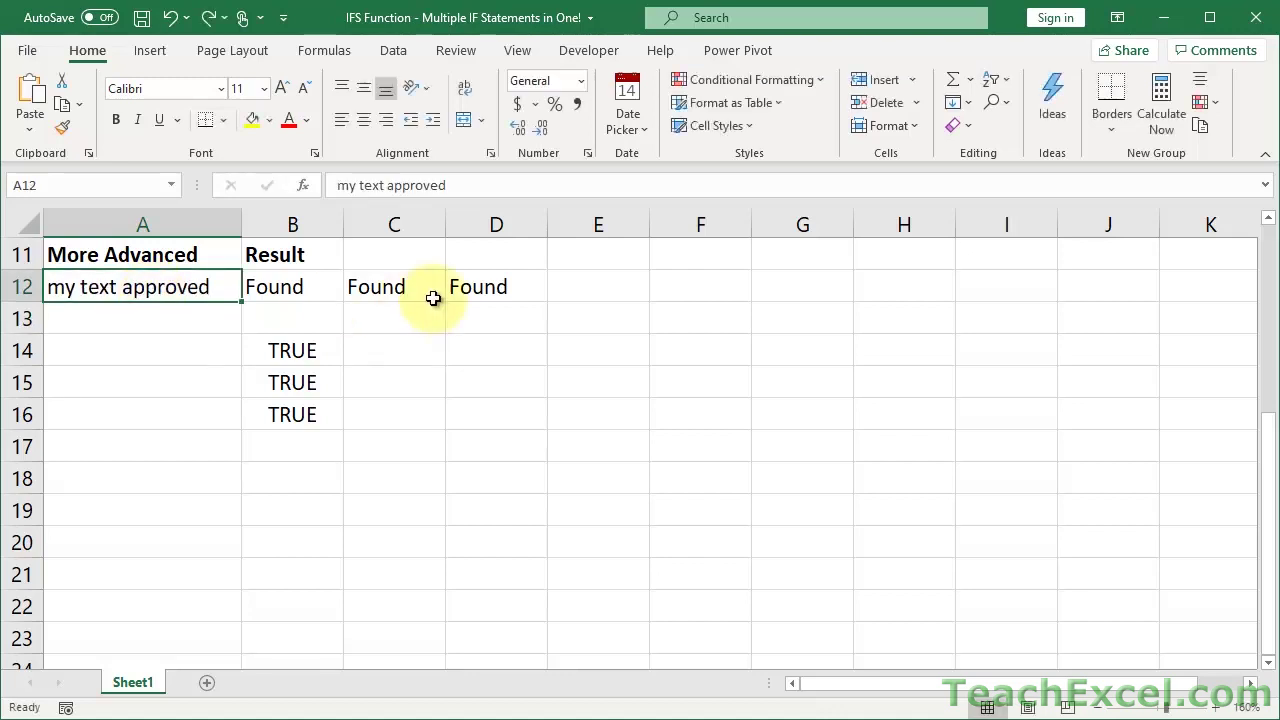
double_click(471, 287)
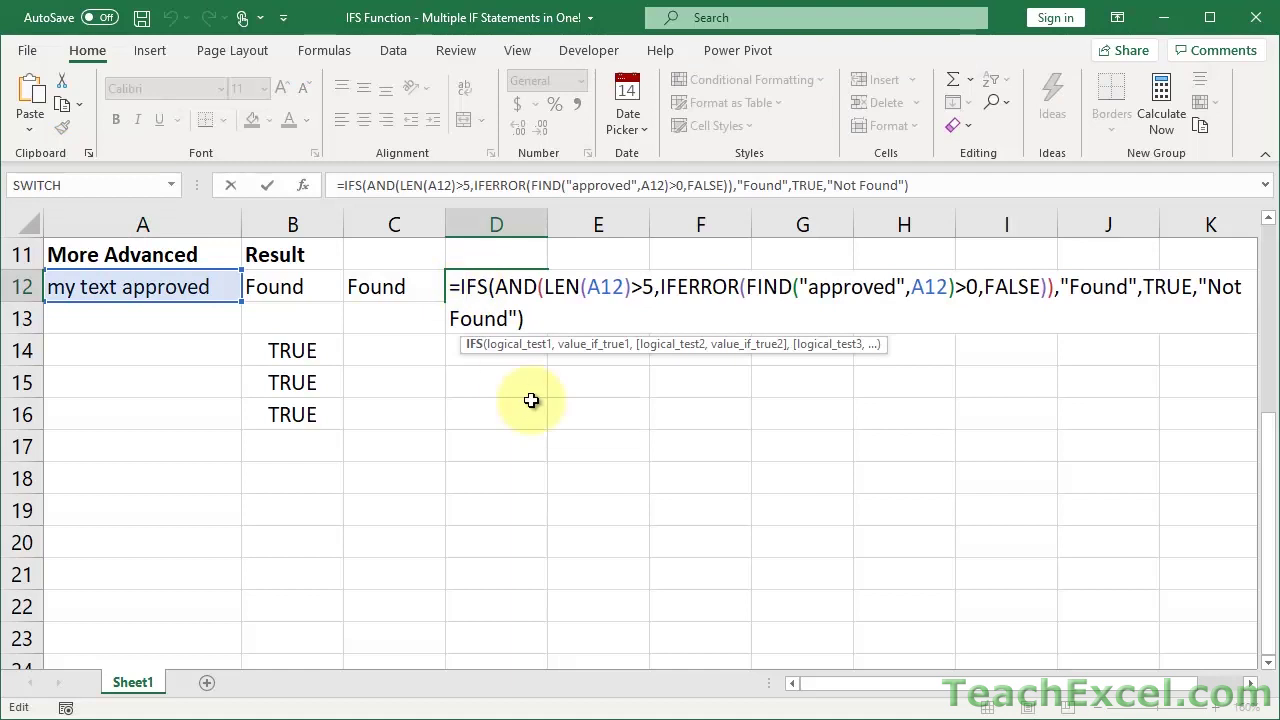